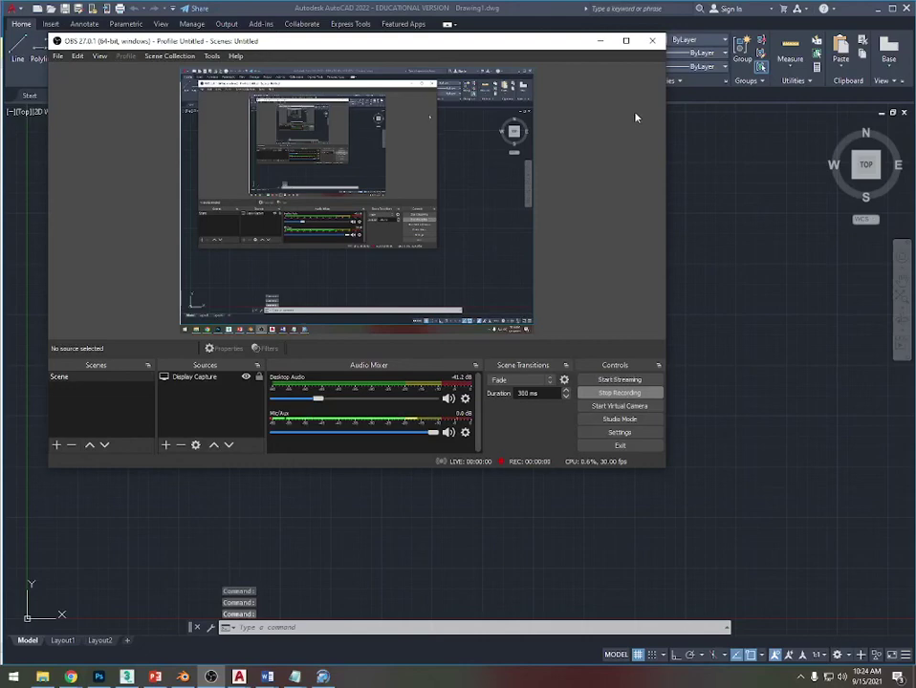
- Hide the recorder and snap AutoCAD to the right half, showing the Module 2 Word document beside it
click(599, 41)
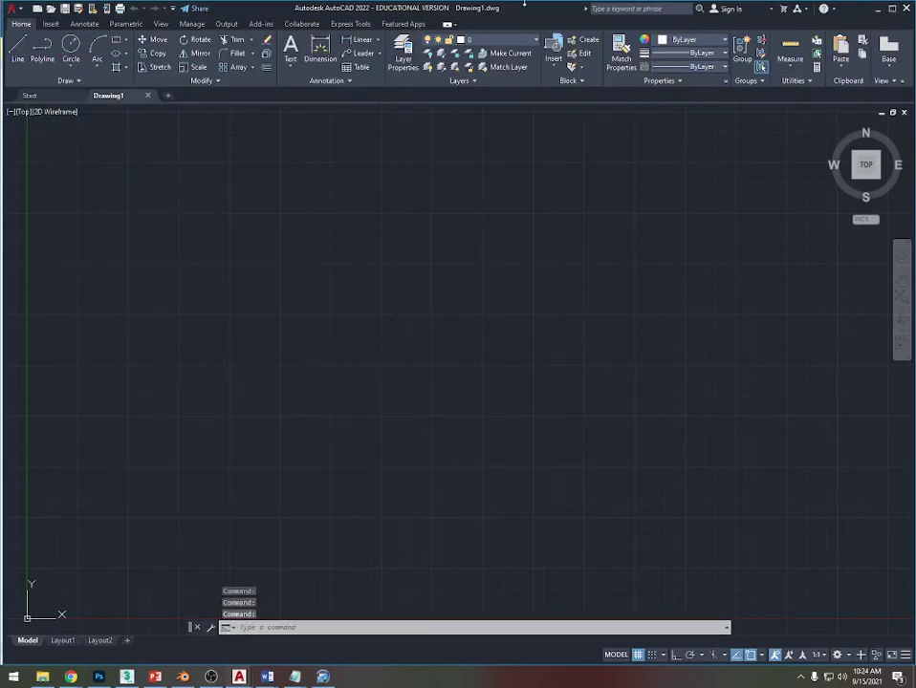
double_click(528, 10)
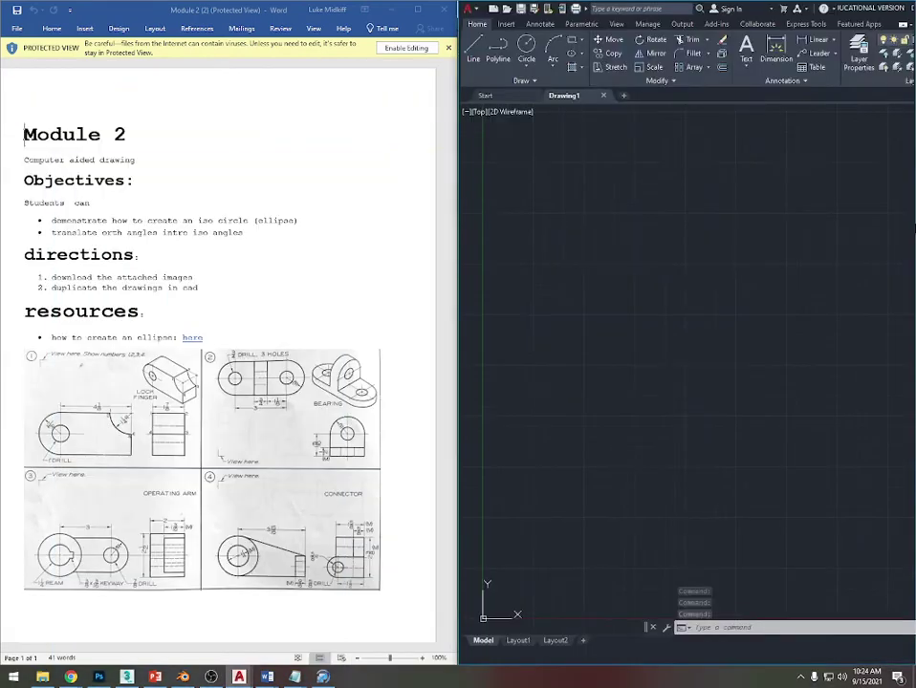
key(alt)
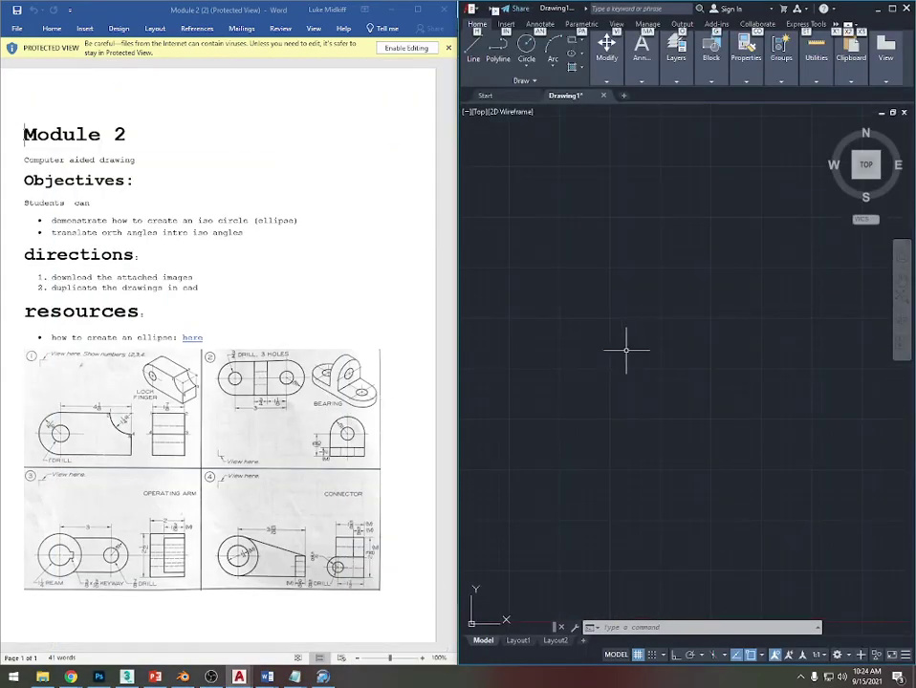
ctrl+scroll(266, 405, up, 2)
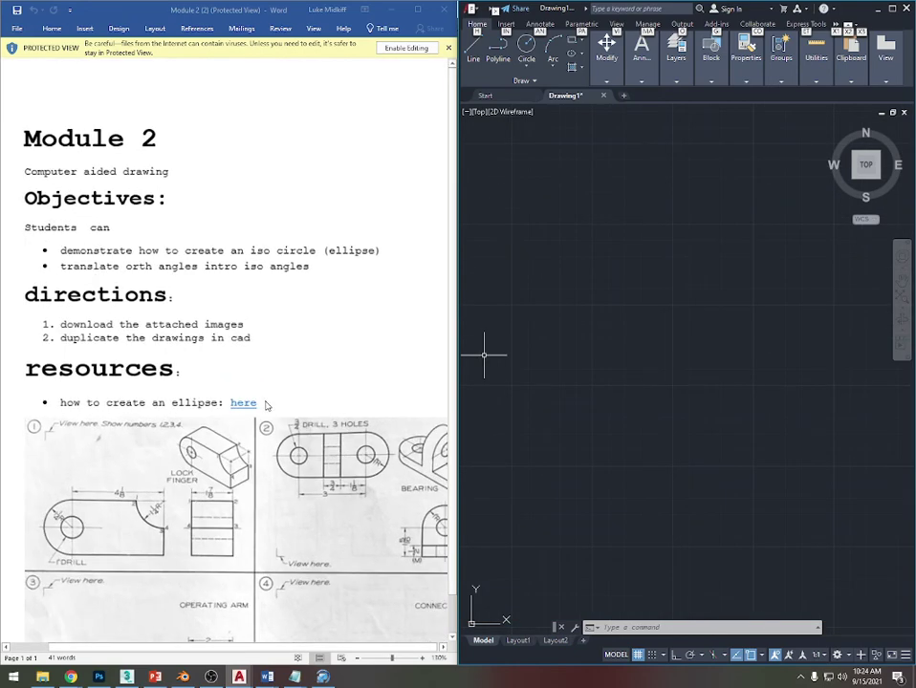
scroll(253, 574, down, 2)
ctrl+scroll(296, 650, up, 2)
ctrl+scroll(296, 651, up, 2)
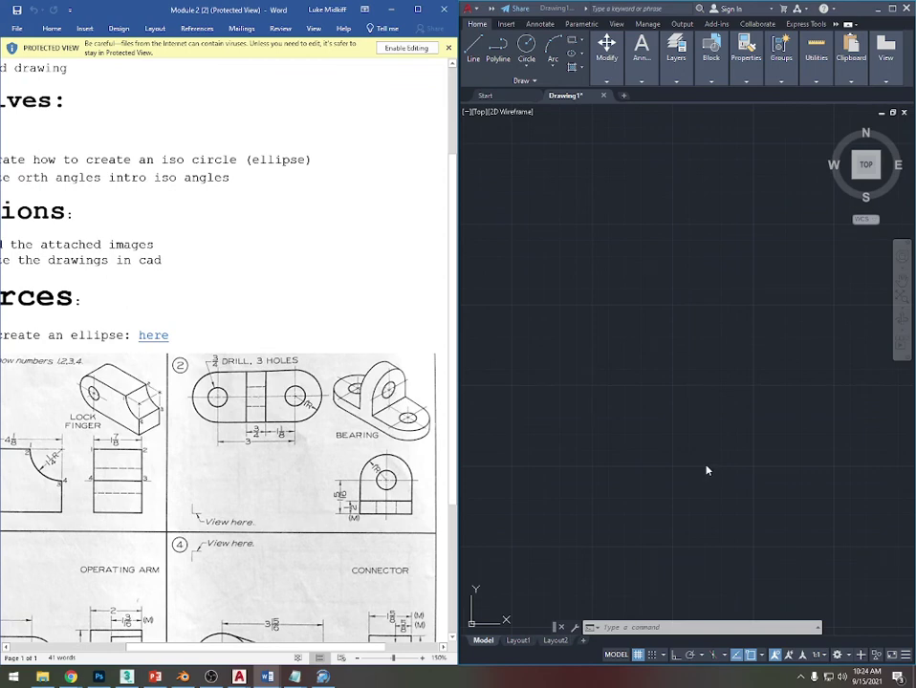
- Turn on Isometric Drafting in the status bar and cycle the isoplanes with F5
click(712, 657)
click(712, 658)
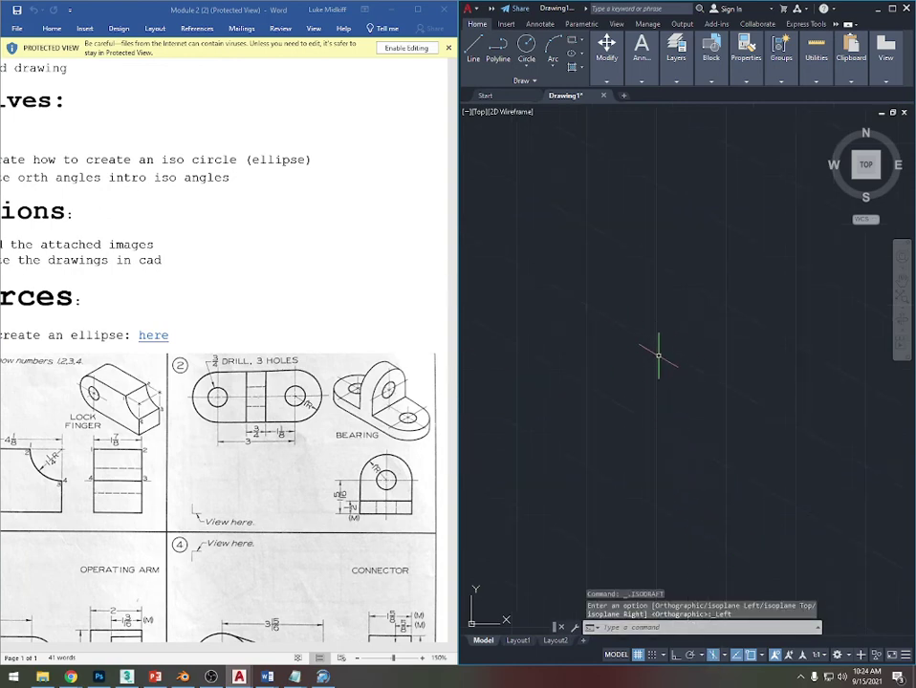
key(F5)
key(F5)
key(F5)
key(F5)
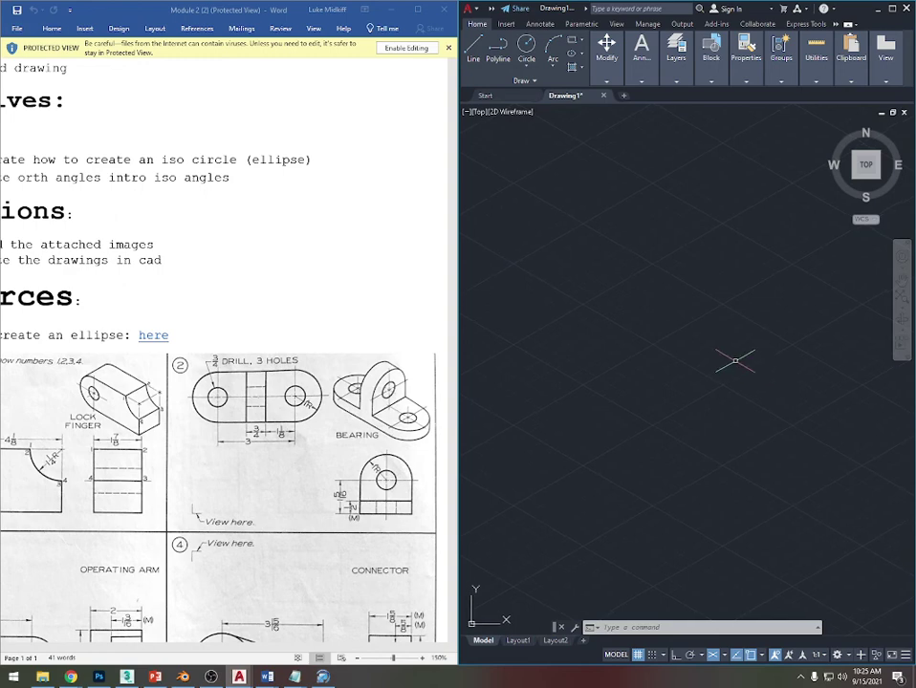
- Draw a radius-1 isocircle with the Ellipse Isocircle option in the middle of the drawing
text(el)
key(Return)
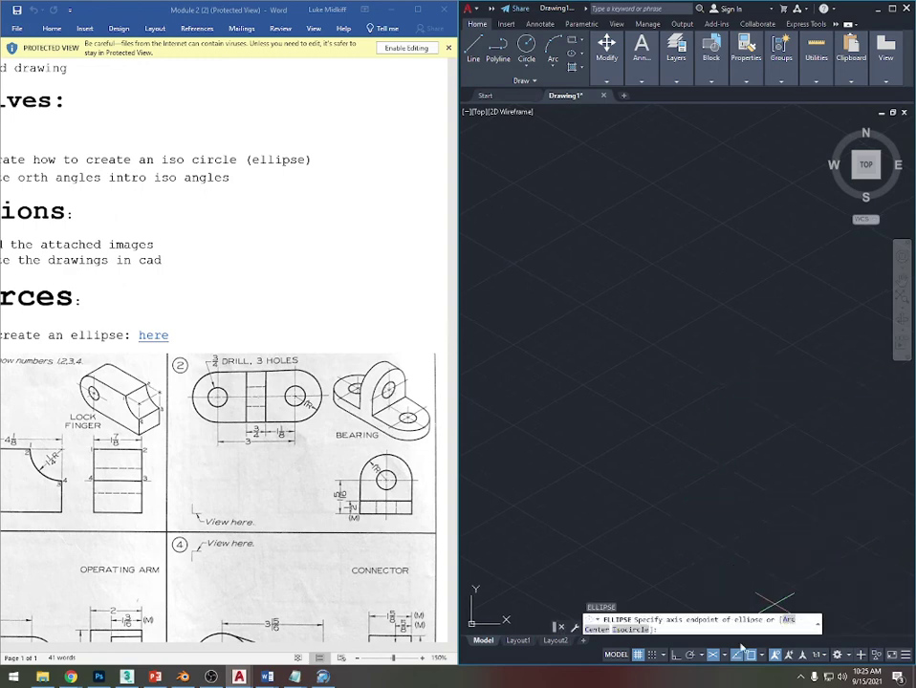
click(630, 630)
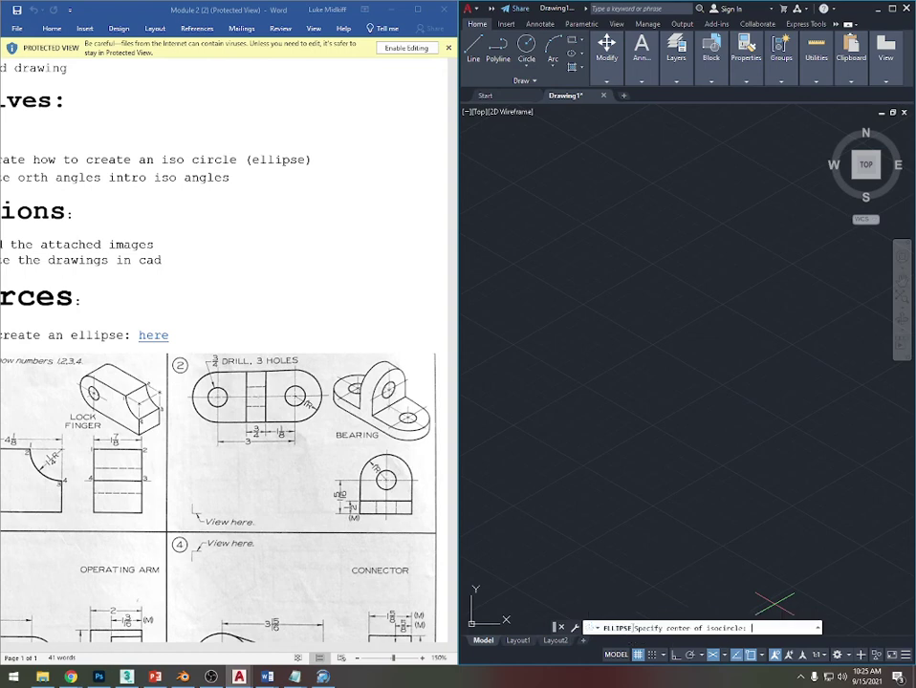
click(672, 310)
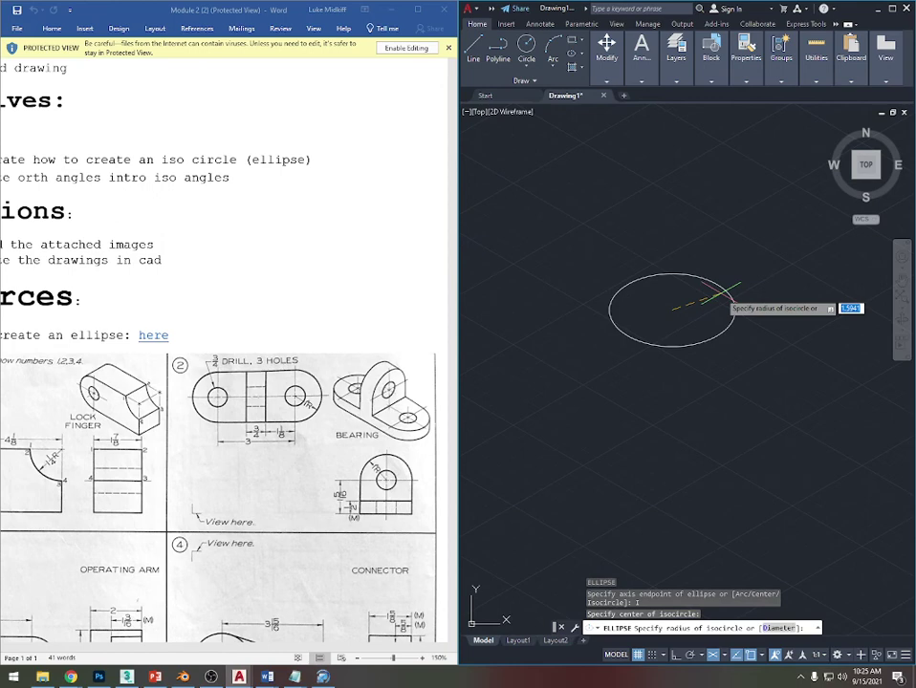
text(1)
key(Return)
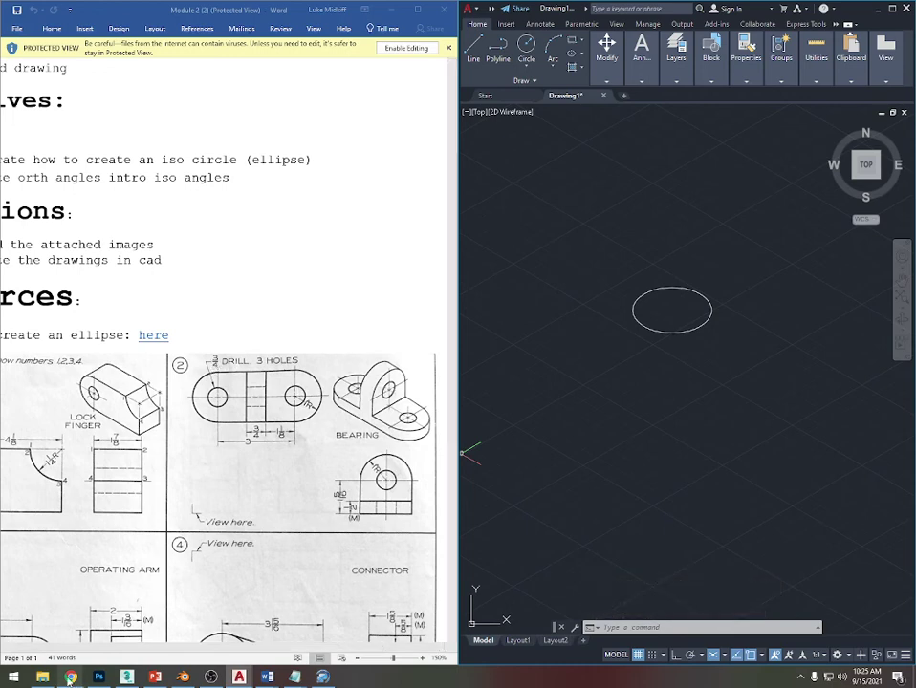
- Calculate .75/2 in Chrome's address bar, getting 0.375
mouse_move(70, 679)
click(166, 620)
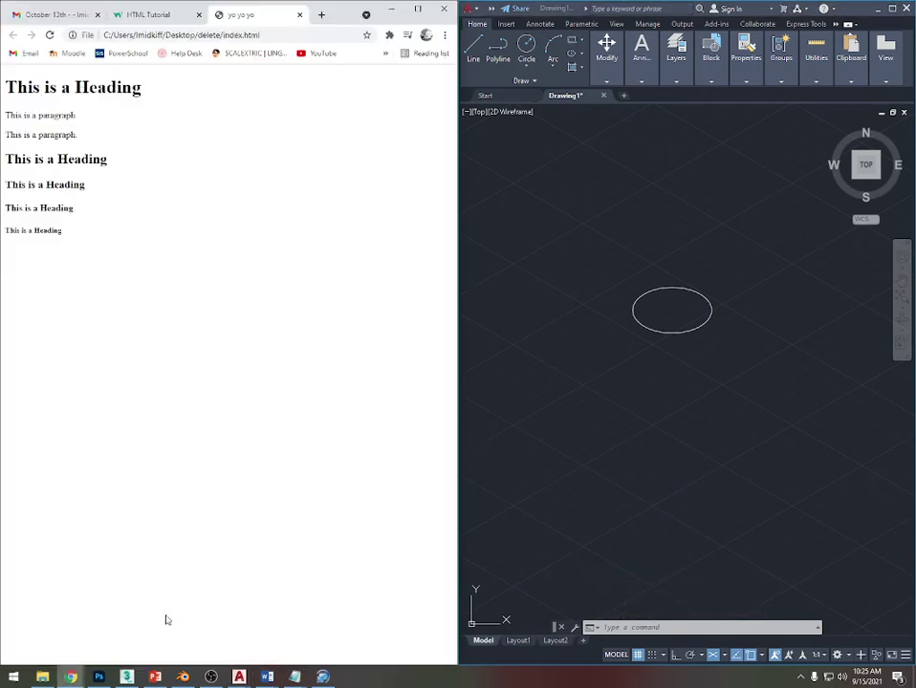
click(248, 33)
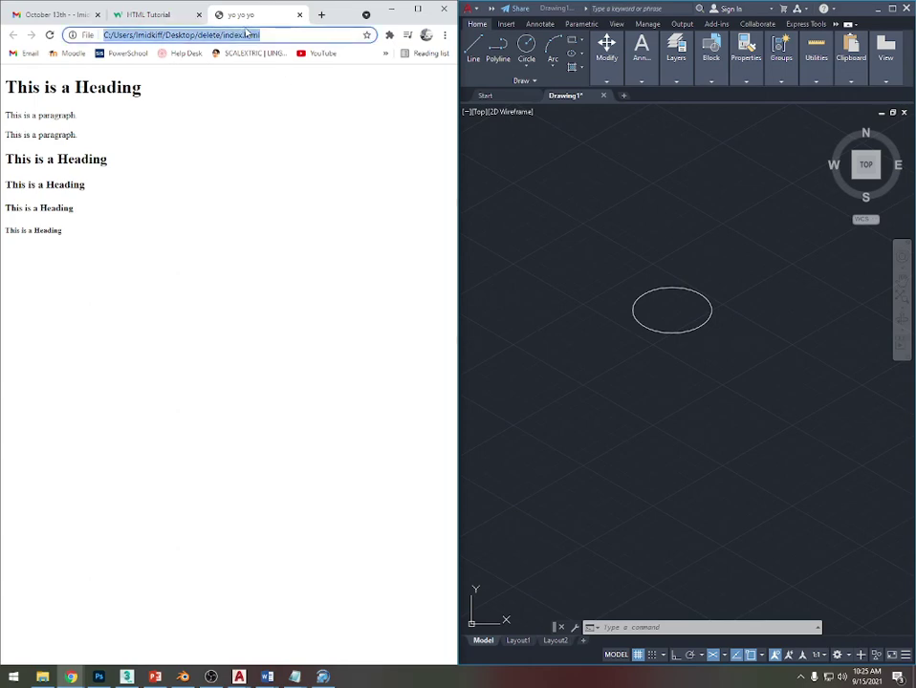
text(.75/2)
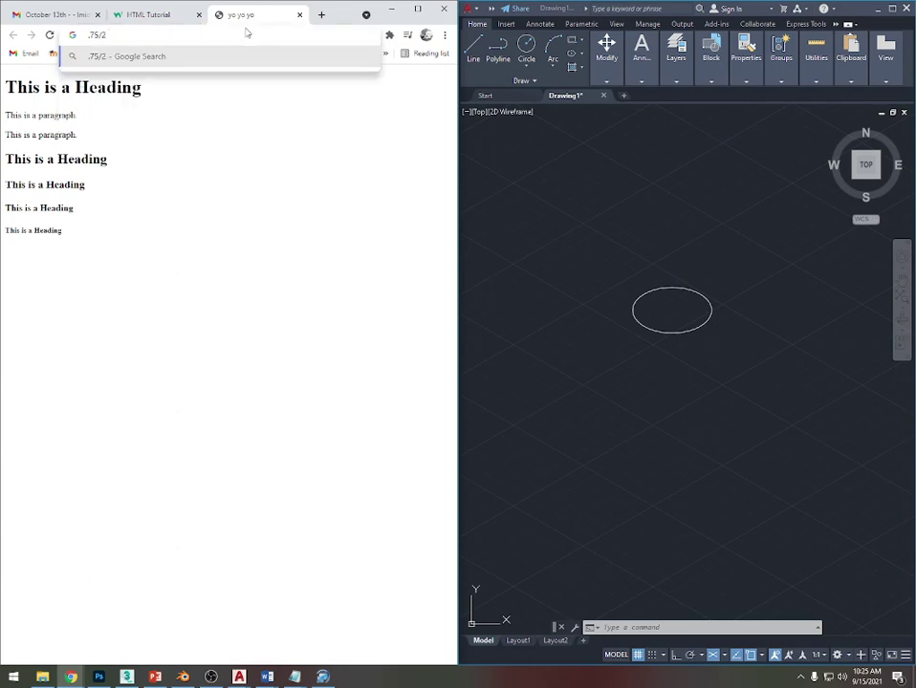
key(Return)
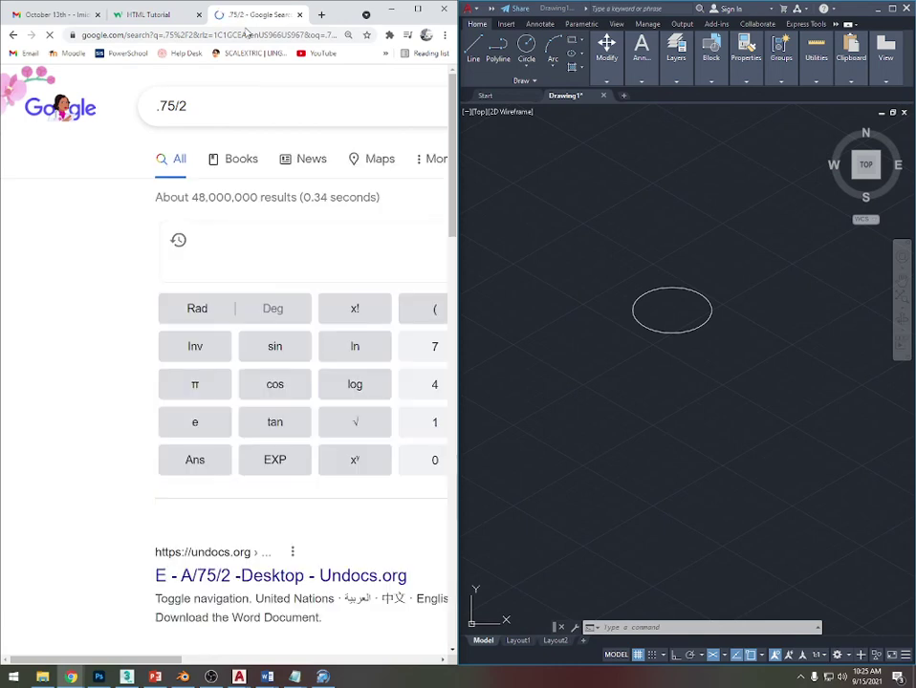
click(291, 661)
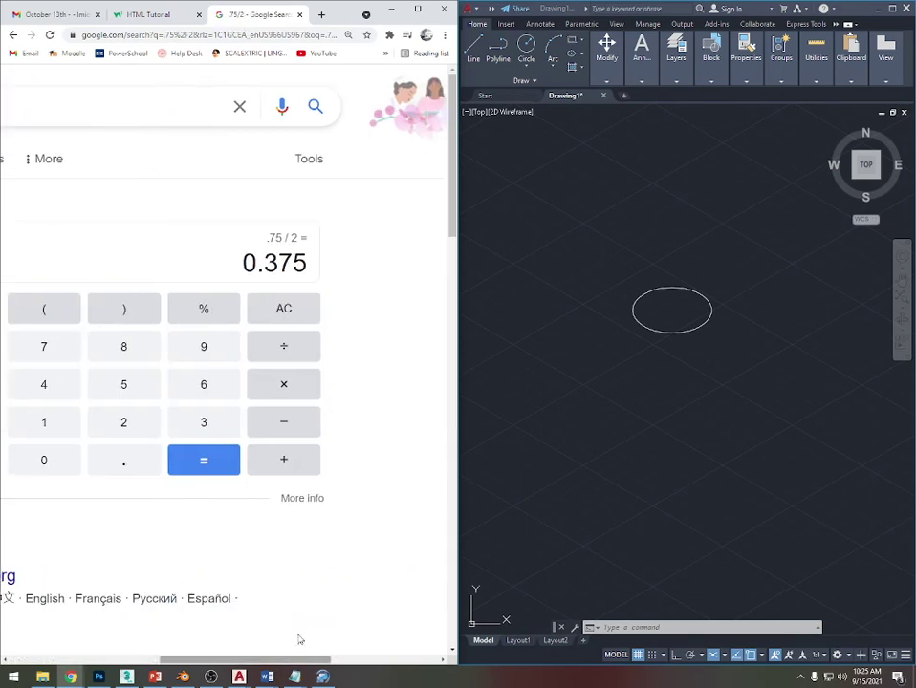
drag(265, 263, 308, 266)
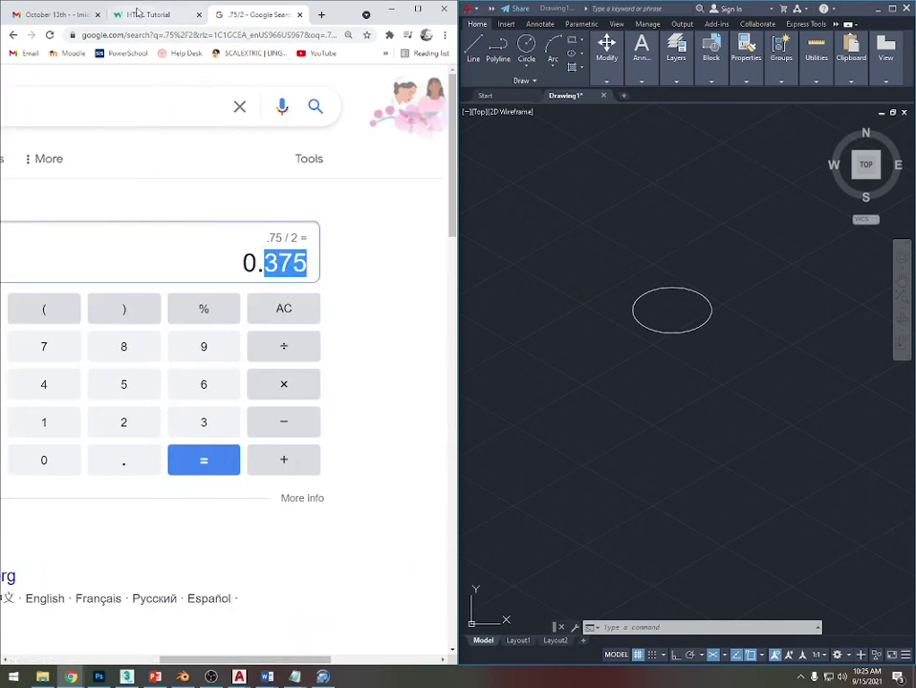
- Draw a 0.375-radius isocircle concentric with the radius-1 isocircle
click(388, 12)
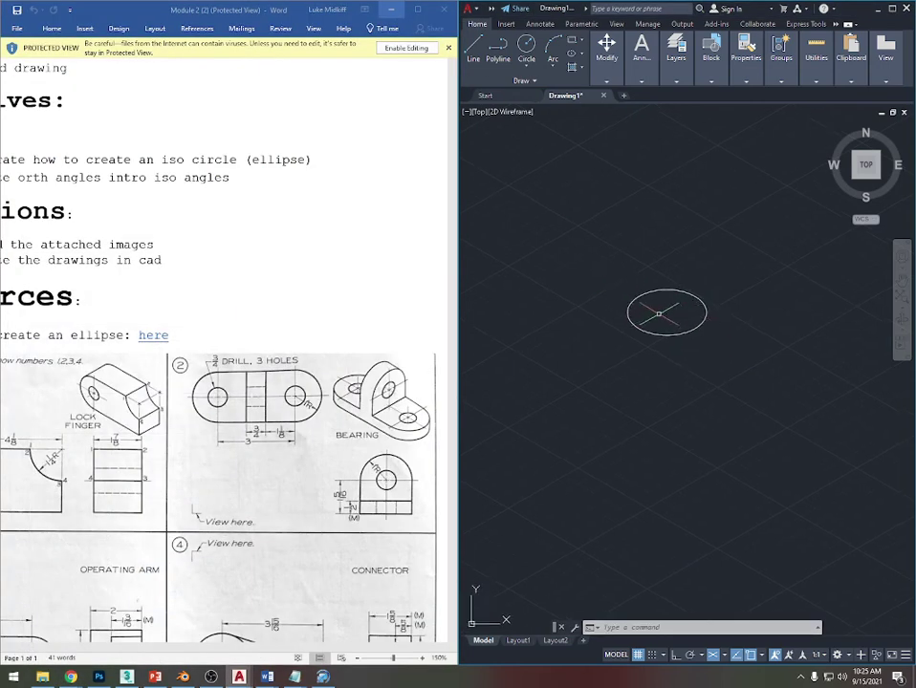
text(el)
click(686, 341)
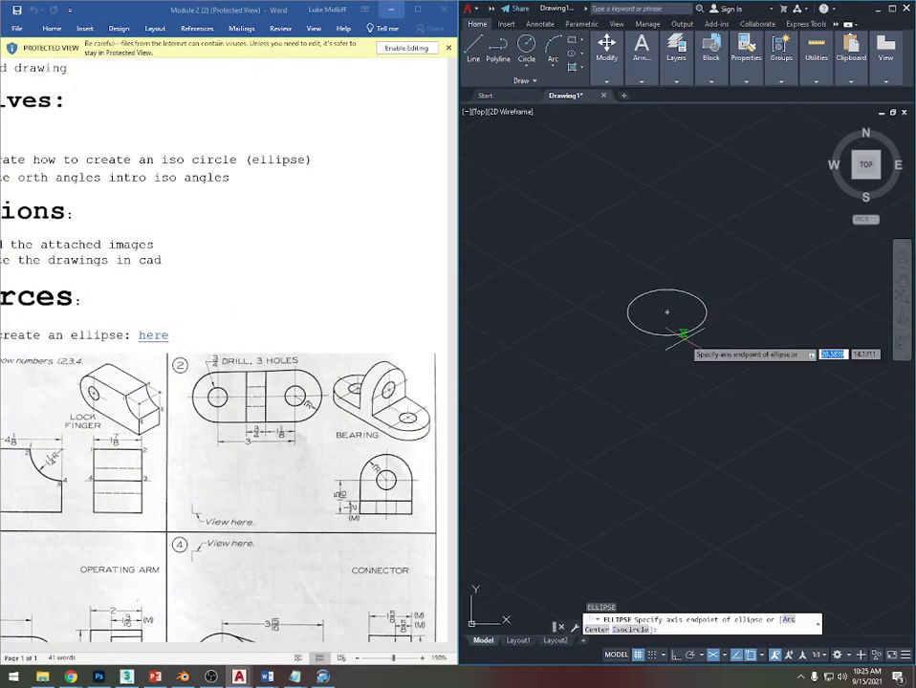
click(630, 632)
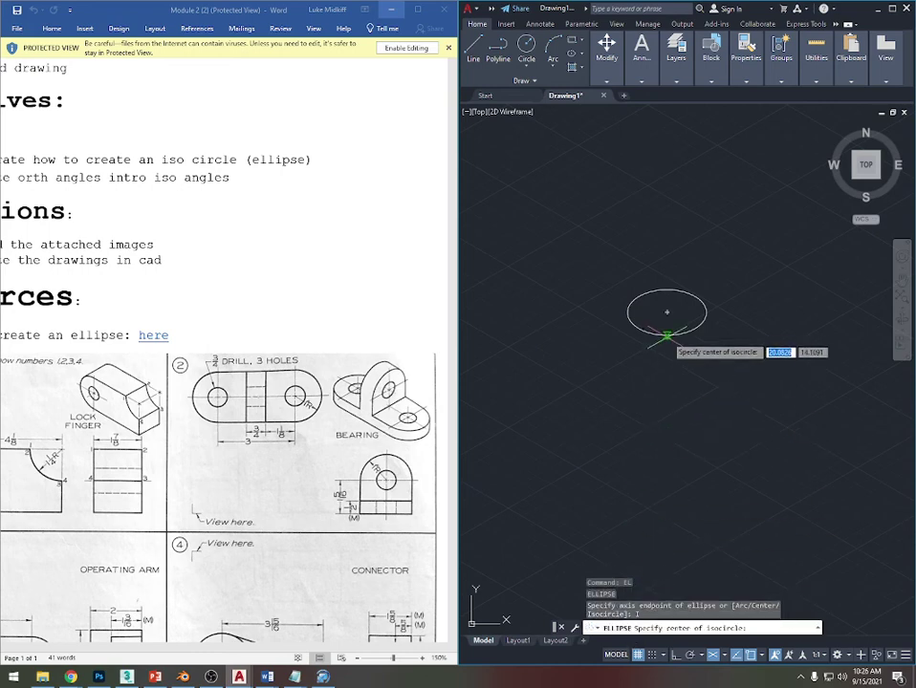
click(668, 312)
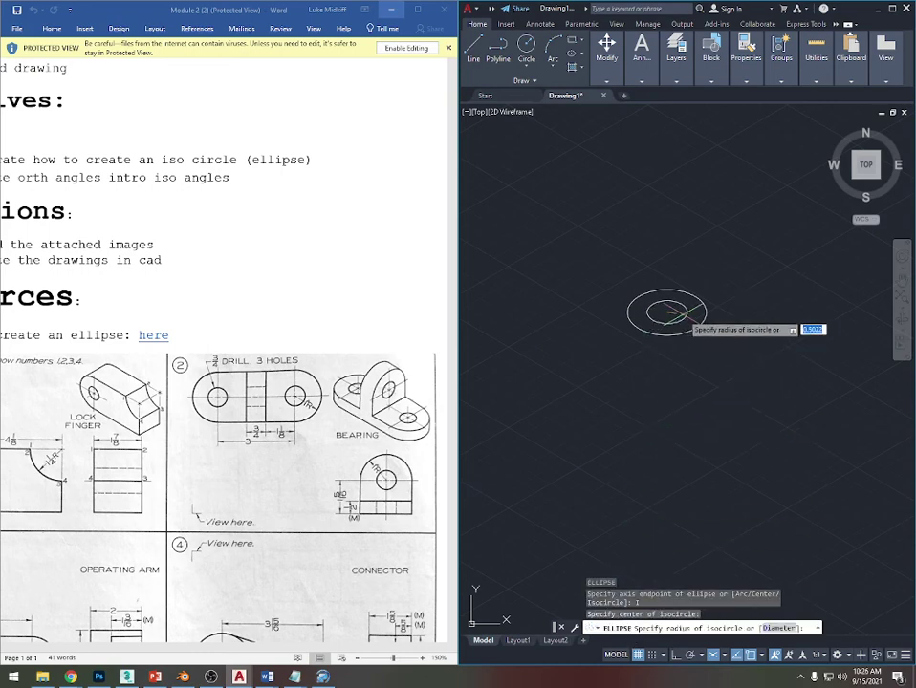
key(BackSpace)
text(.375)
key(Return)
key(Escape)
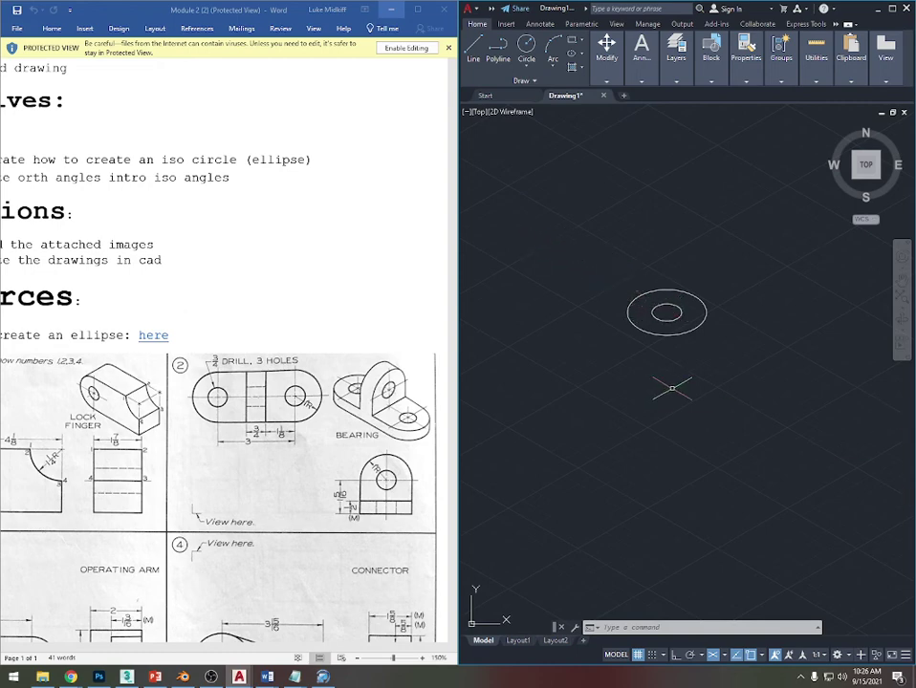
- Draw a line from the circles' centre with length 3 at 150°
text(line)
key(Return)
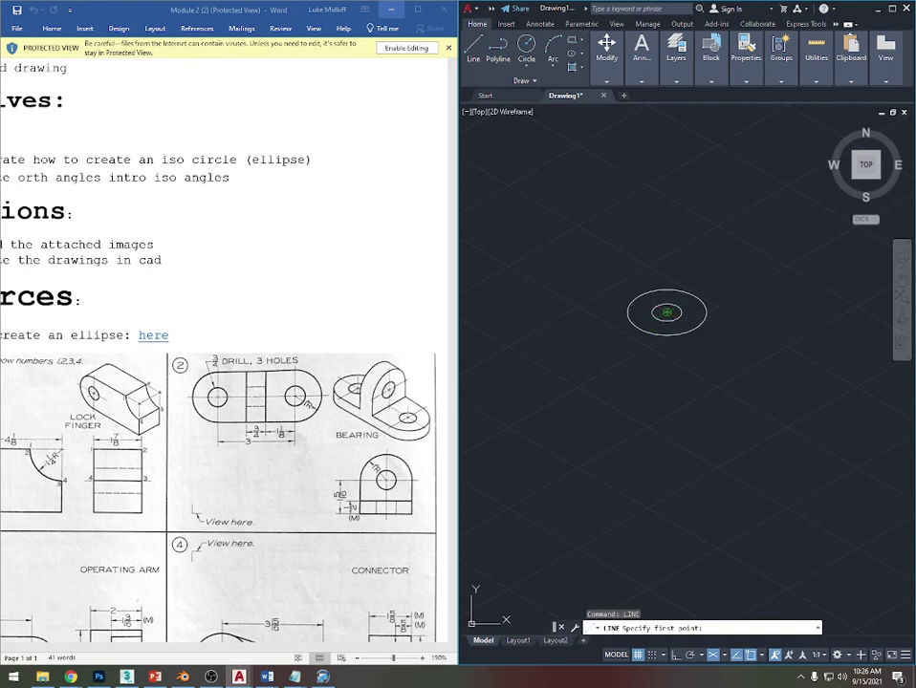
click(666, 312)
text(3)
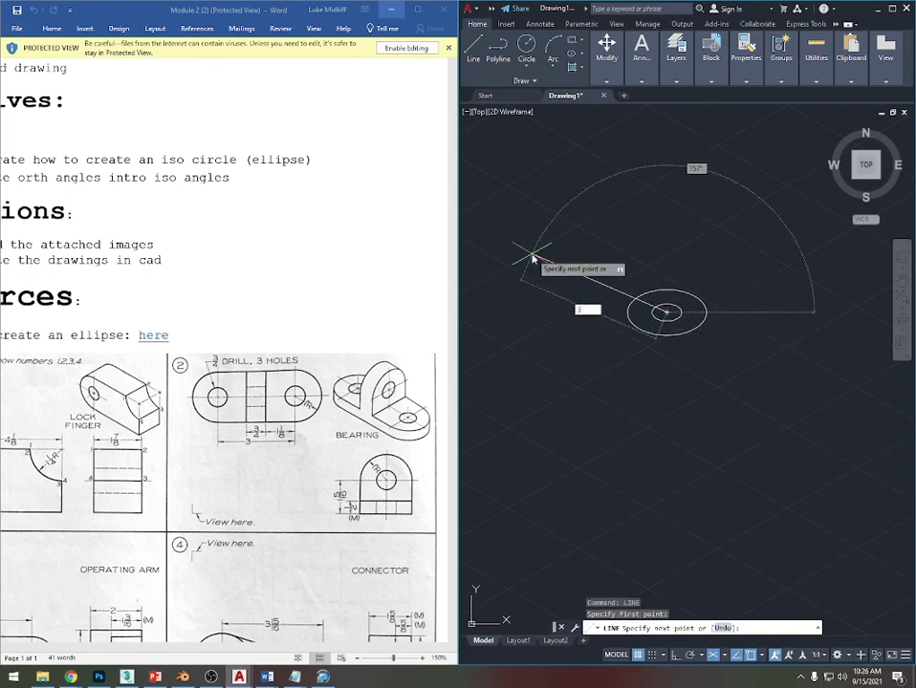
key(Tab)
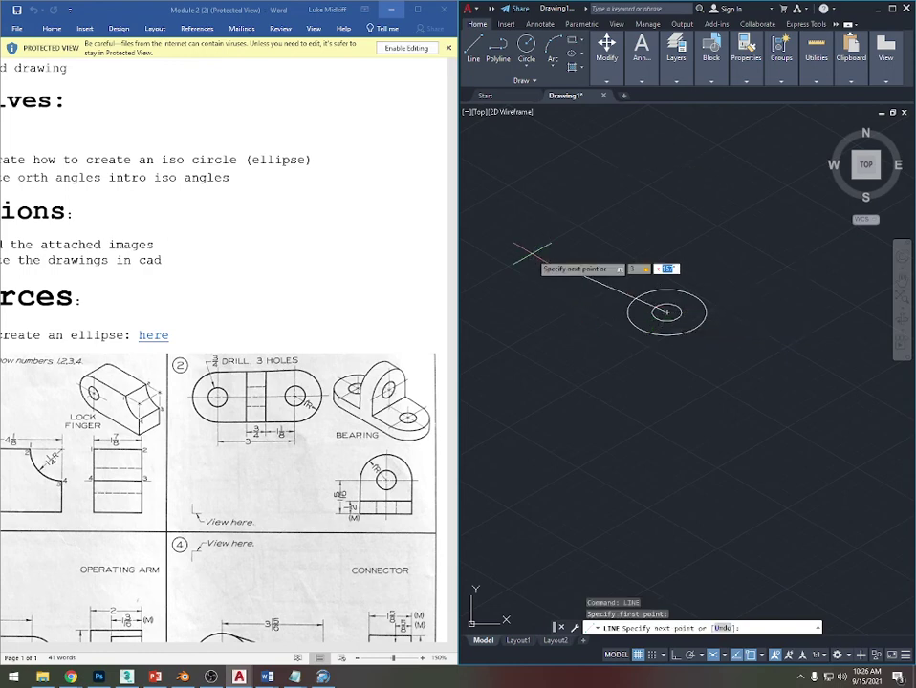
text(150)
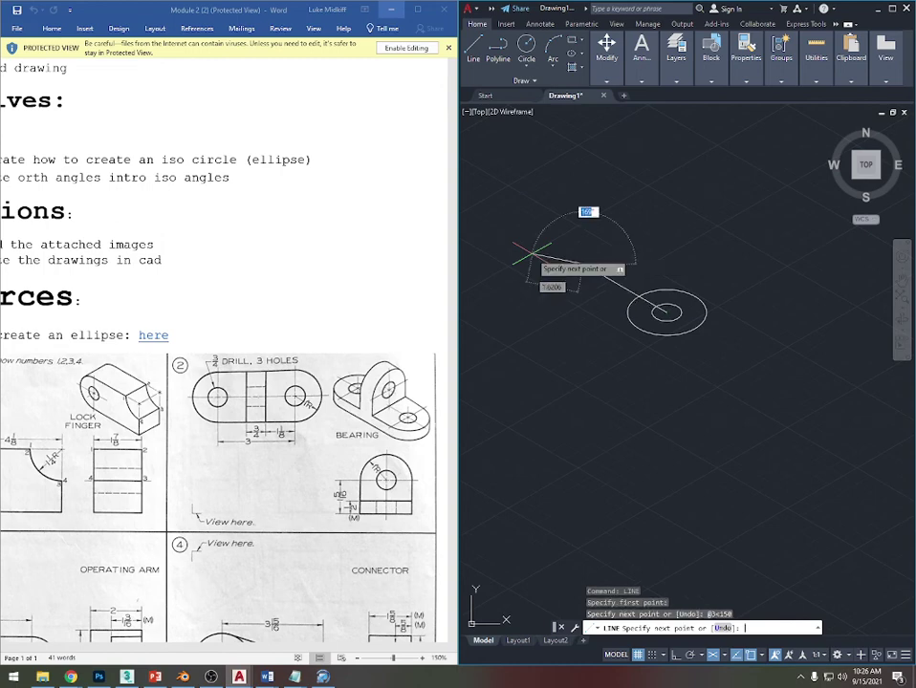
key(Return)
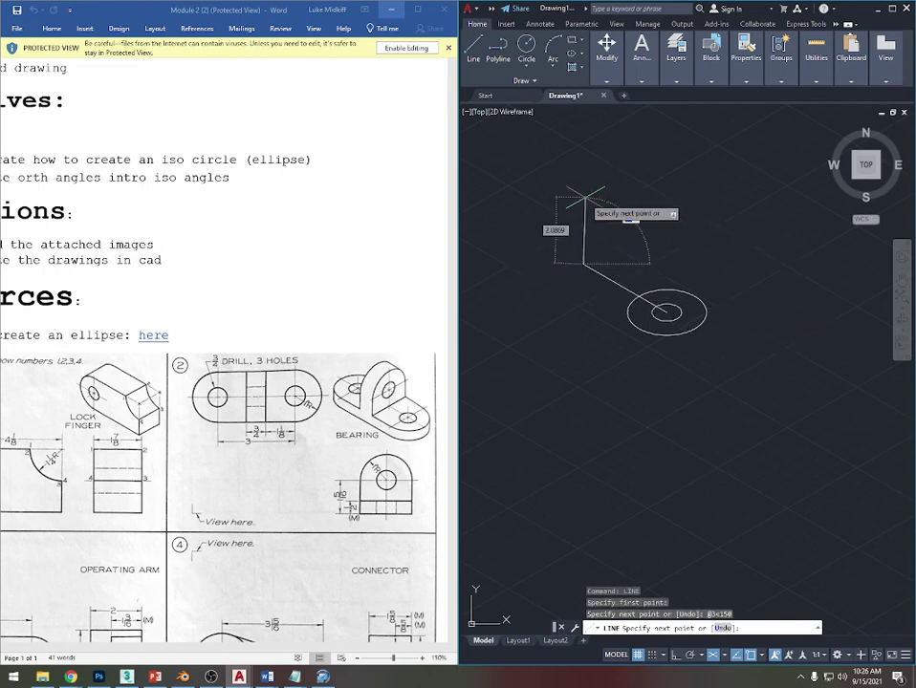
key(Escape)
- Select both concentric isocircles
scroll(706, 263, up, 4)
mouse_move(709, 322)
mouse_down()
mouse_move(623, 365)
mouse_move(675, 442)
mouse_move(678, 395)
mouse_up()
scroll(679, 395, down, 2)
scroll(675, 392, up, 2)
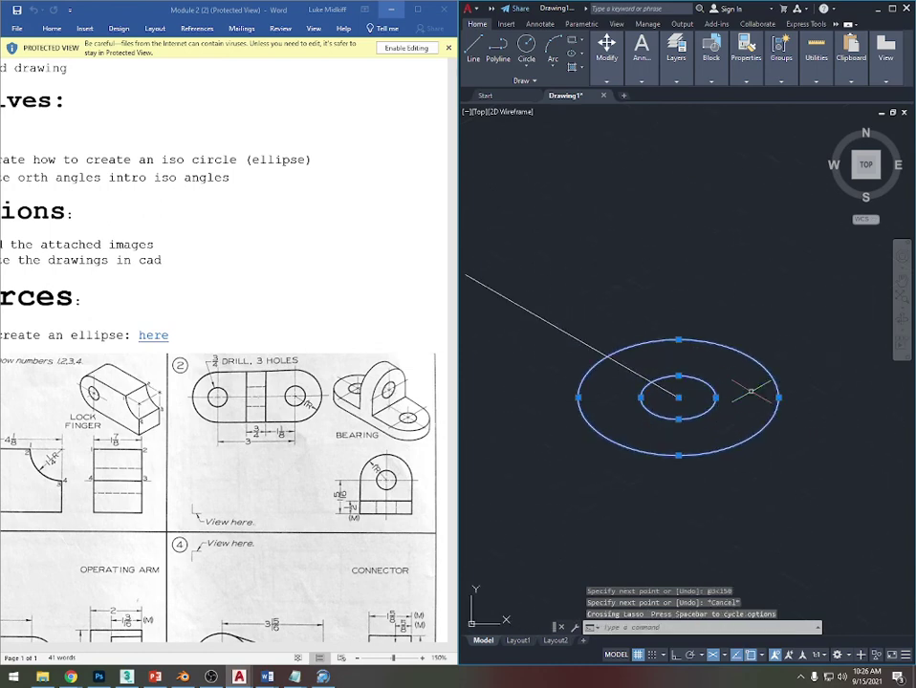
scroll(730, 389, down, 2)
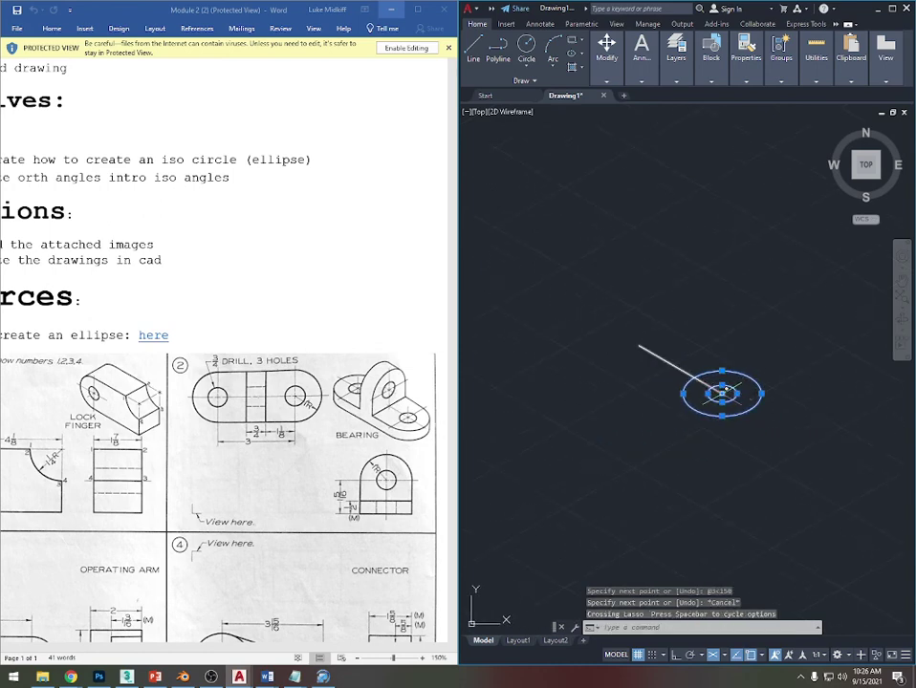
- Copy the isocircle pair from its centre to the far end of the 3-unit line
right_click(722, 392)
click(756, 212)
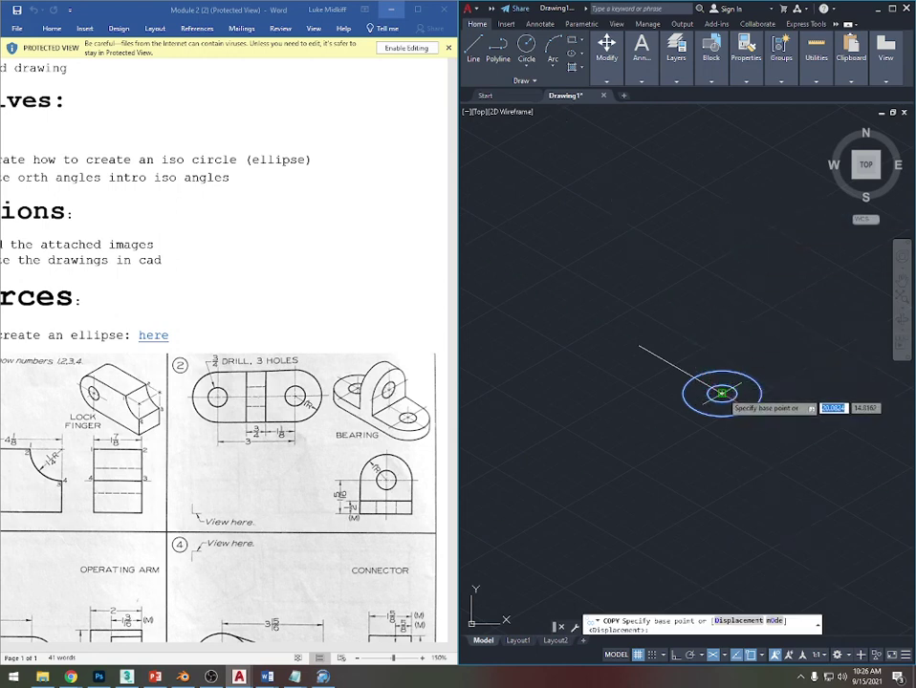
click(722, 391)
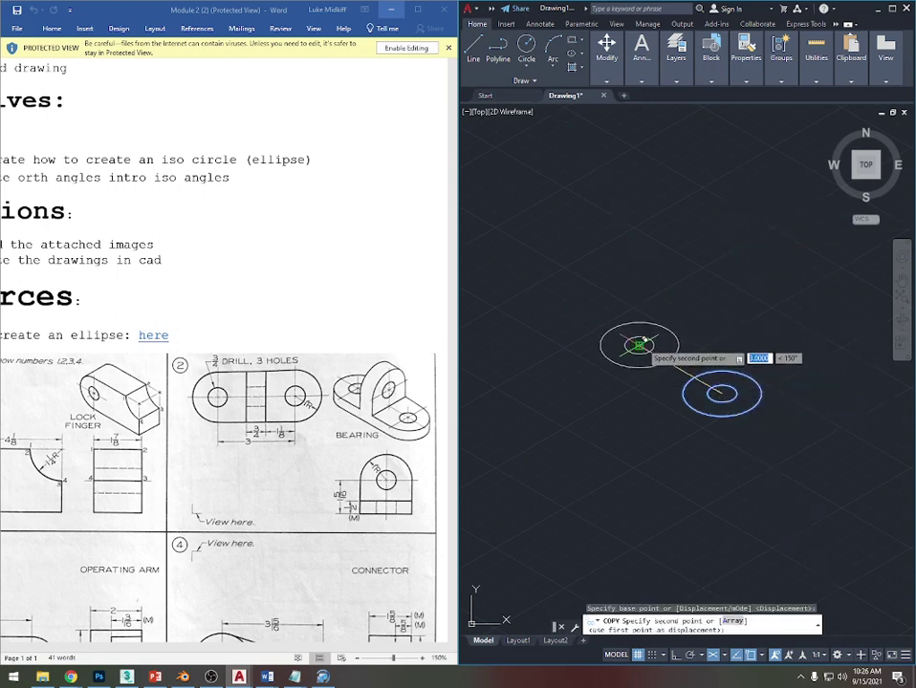
click(639, 346)
key(Escape)
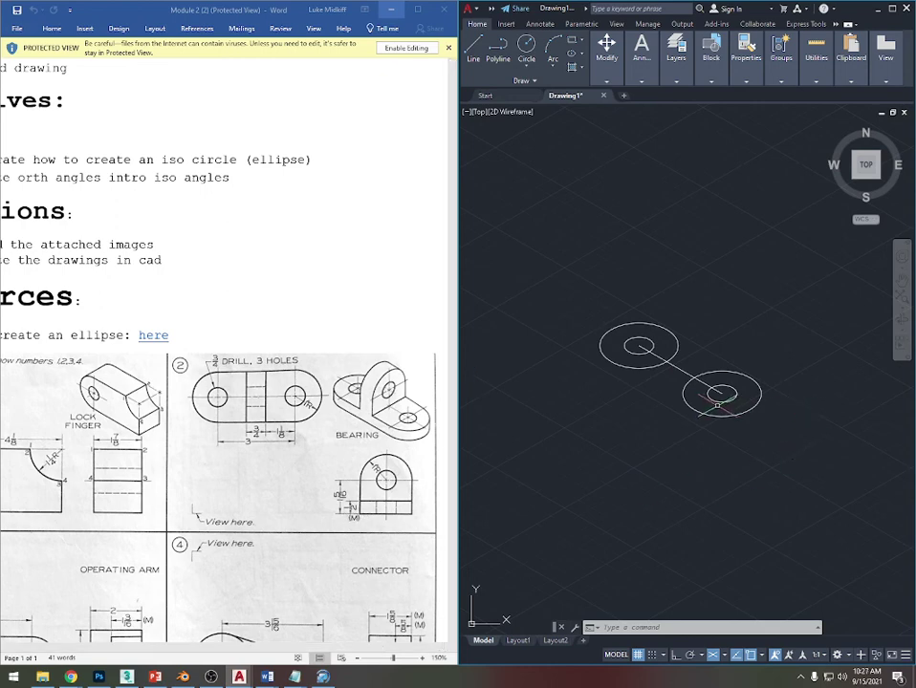
- Draw a 0.5-unit line straight down at 270° from the lower circles' centre
text(l)
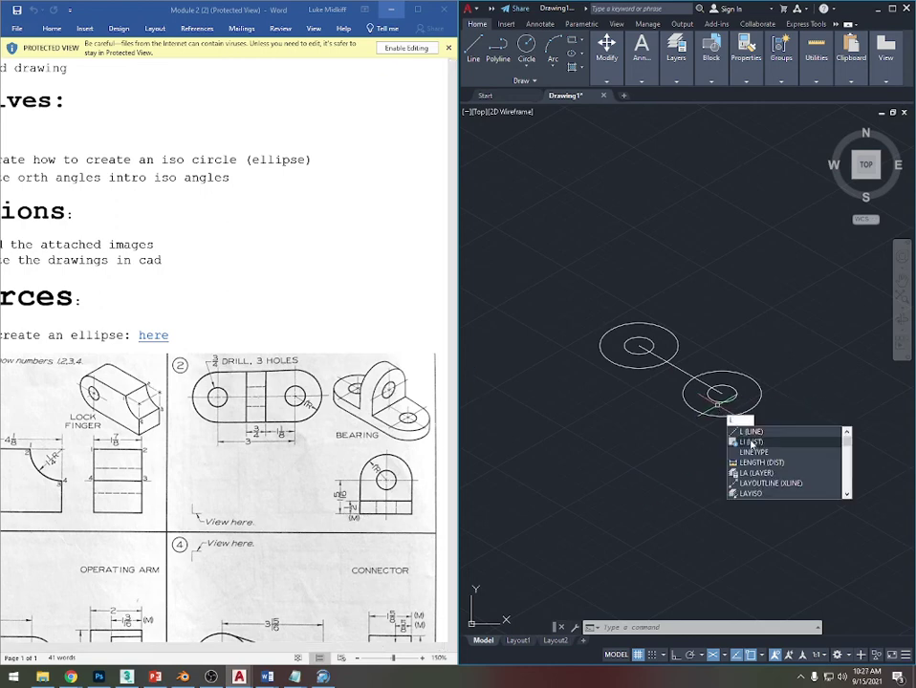
key(Return)
click(722, 393)
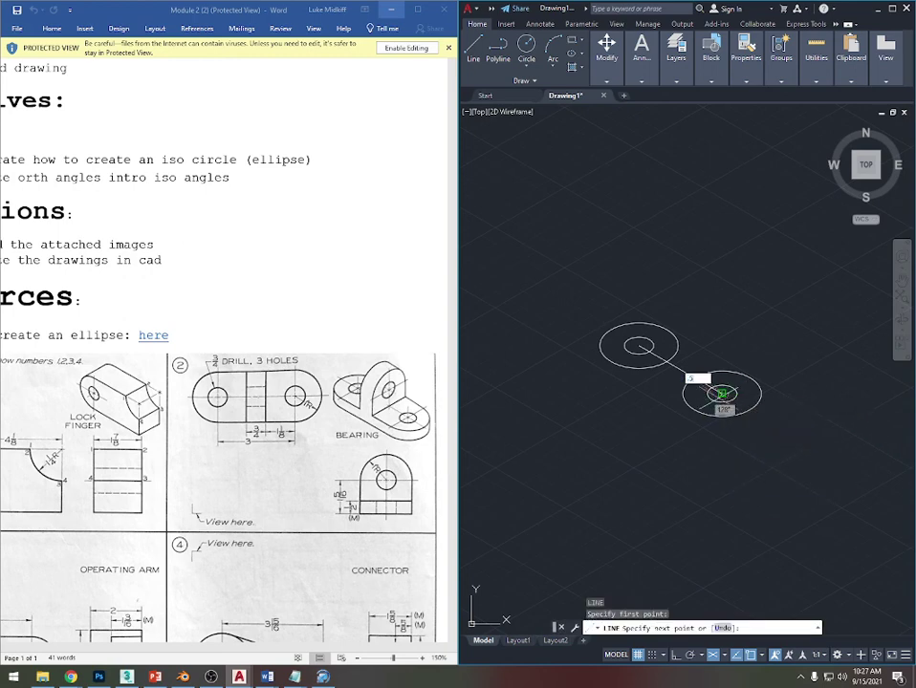
key(Tab)
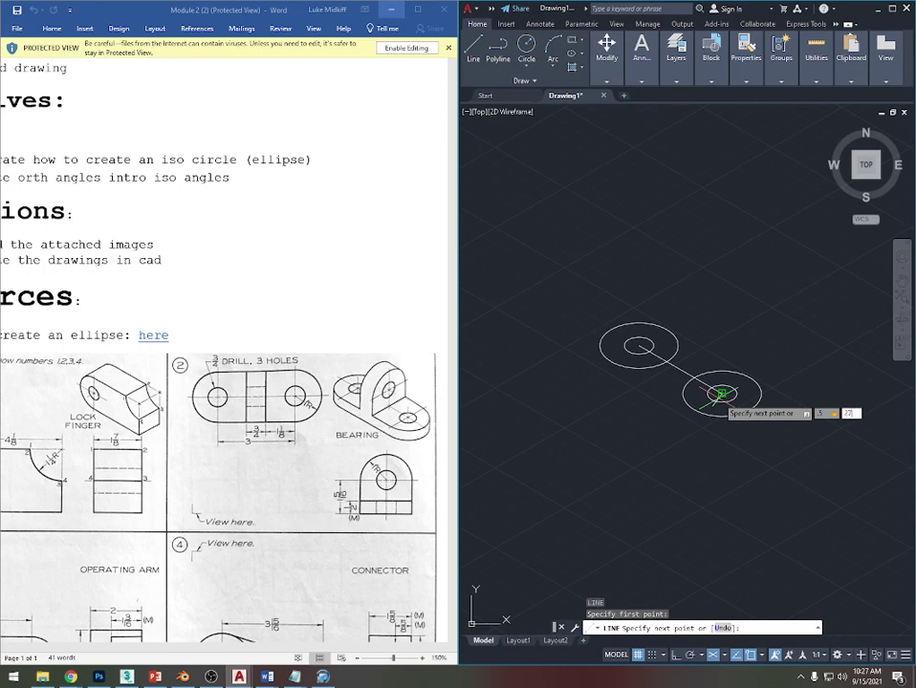
text(270)
key(Return)
key(Escape)
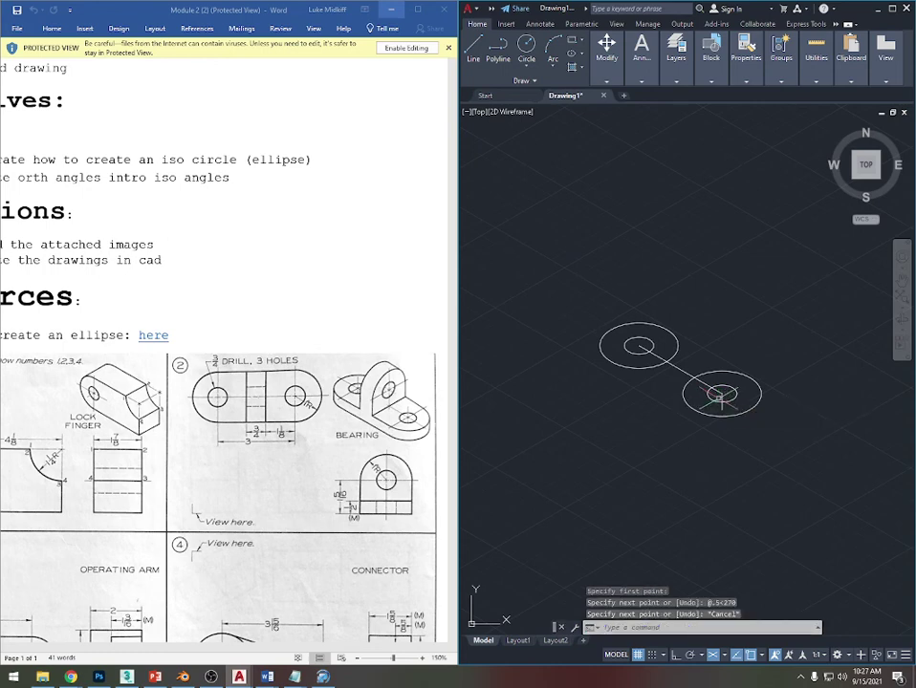
- Copy both circle pairs from the centre to the 0.5 line's lower end
mouse_move(759, 348)
mouse_down()
mouse_move(710, 387)
mouse_move(703, 355)
mouse_move(728, 304)
mouse_up()
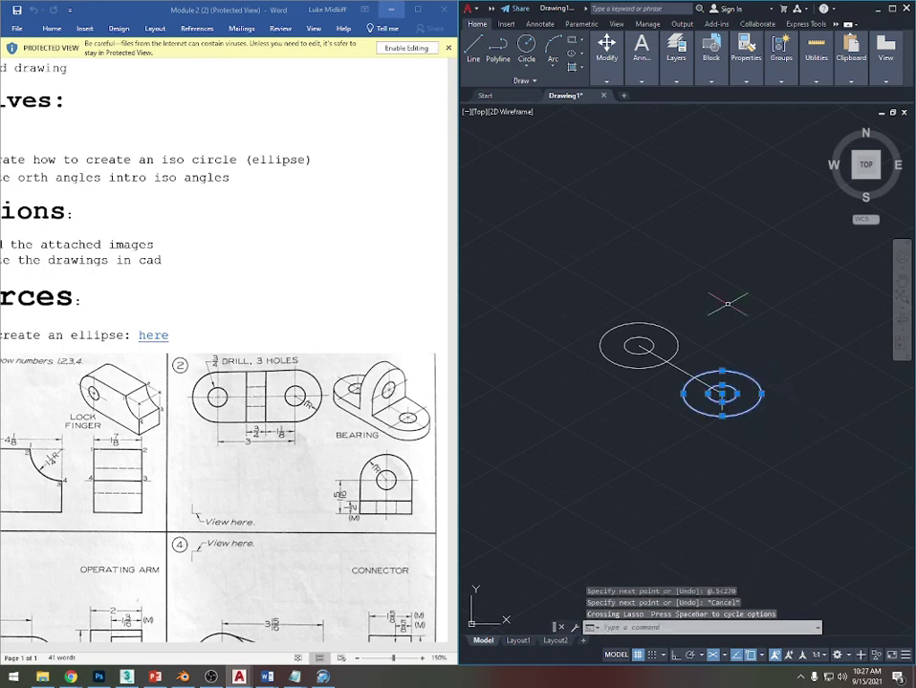
mouse_move(613, 333)
mouse_down()
mouse_move(680, 279)
mouse_move(765, 381)
mouse_up()
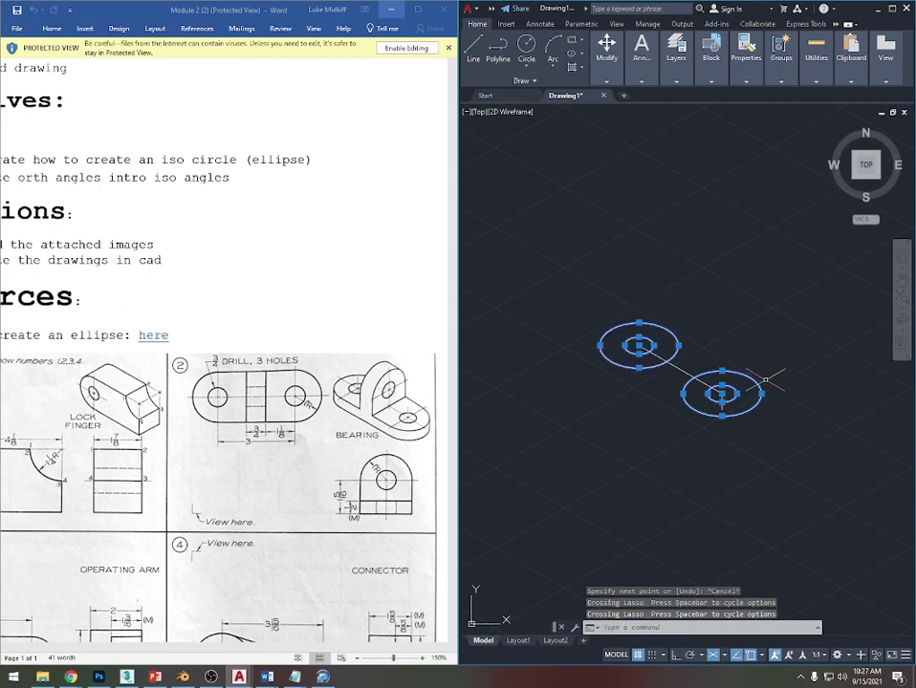
right_click(724, 393)
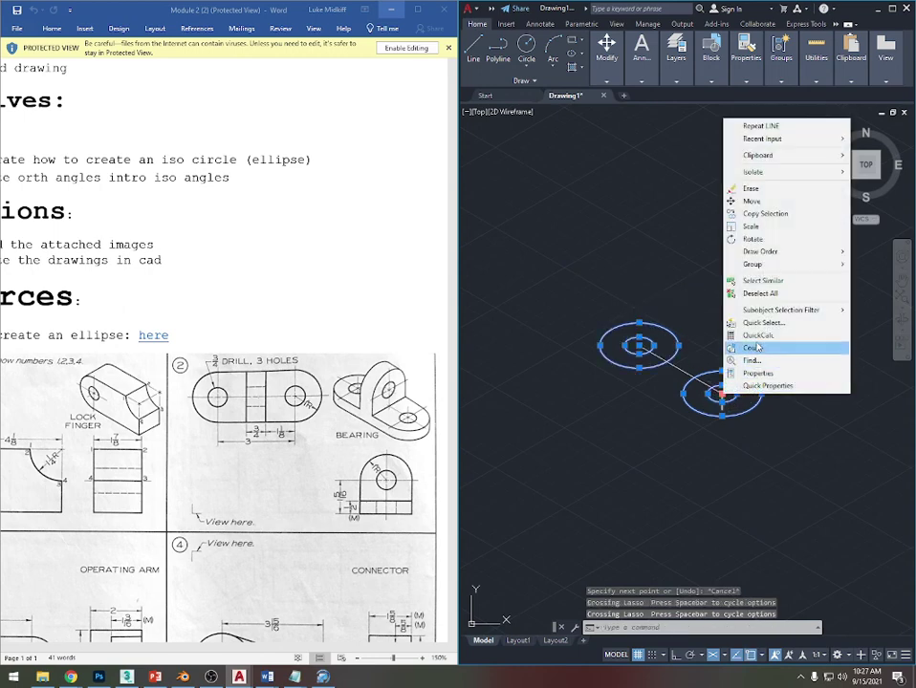
click(764, 213)
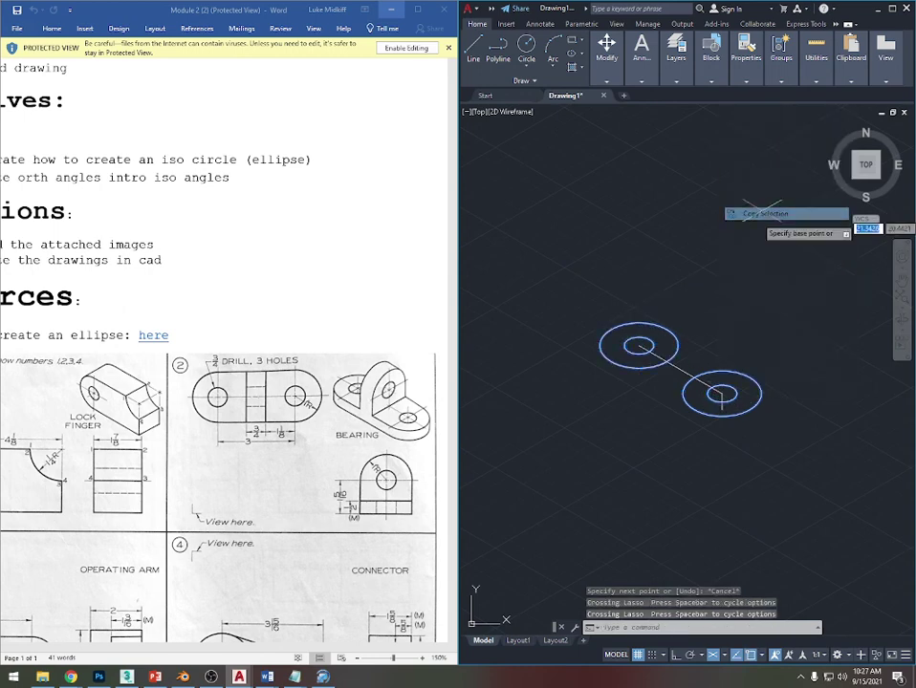
click(722, 393)
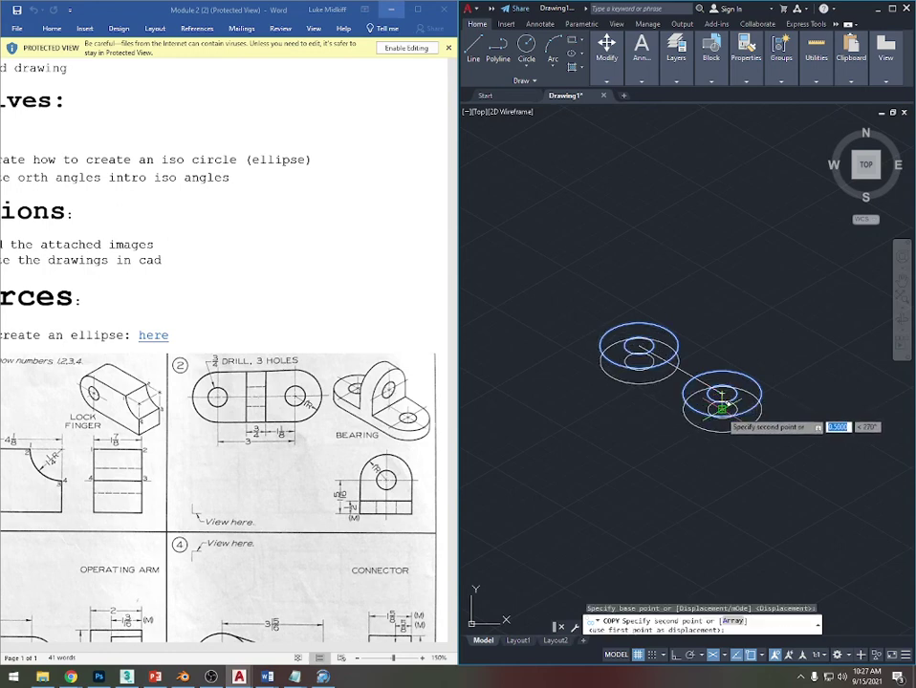
scroll(724, 393, up, 6)
scroll(750, 376, down, 3)
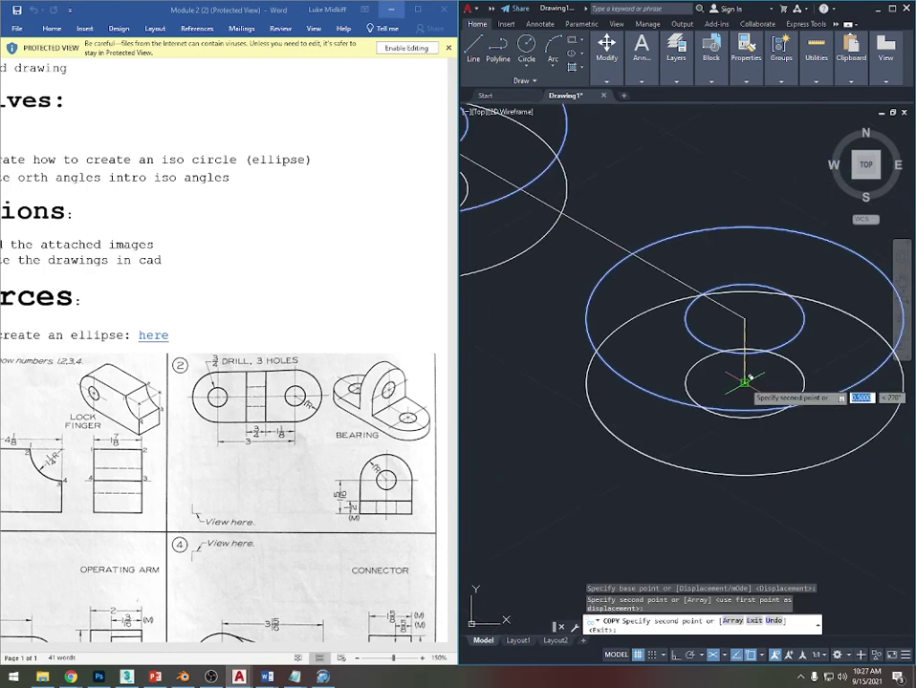
scroll(749, 379, down, 3)
click(745, 383)
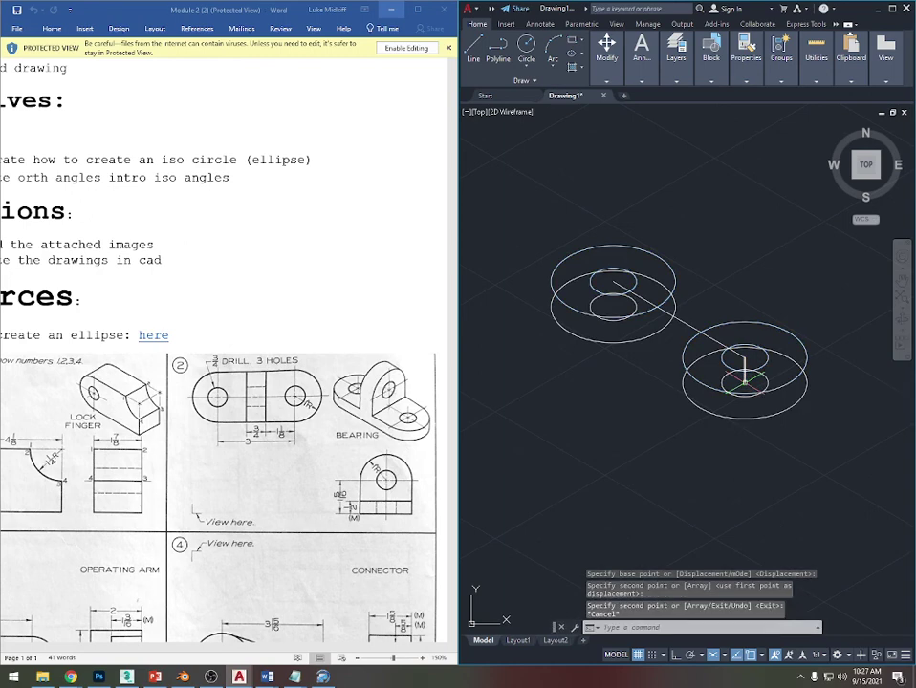
key(Escape)
click(727, 376)
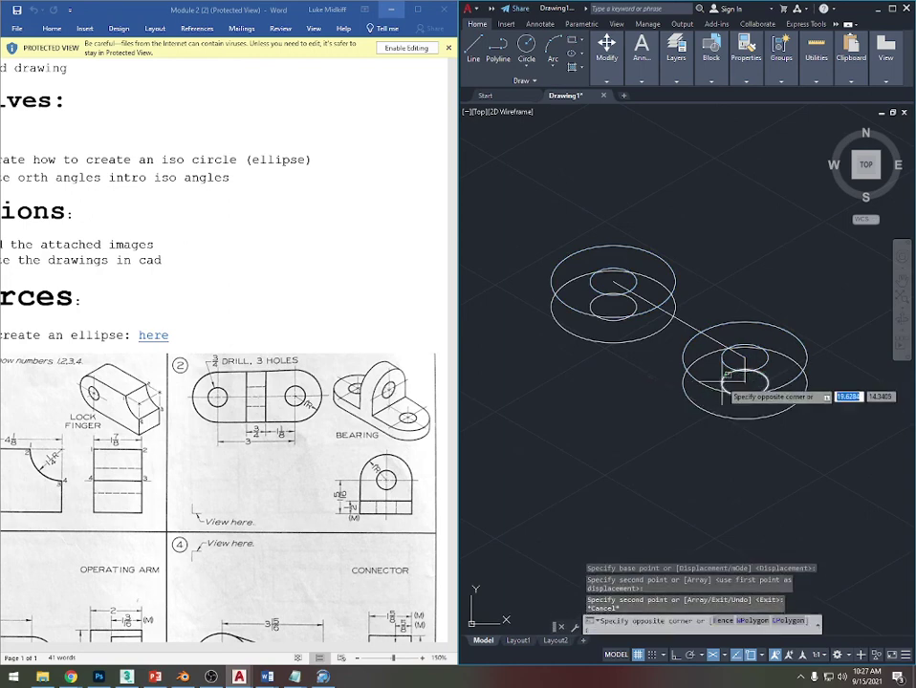
- Erase the extra small circle from the lower stack of copies
click(720, 383)
key(Delete)
scroll(584, 319, up, 2)
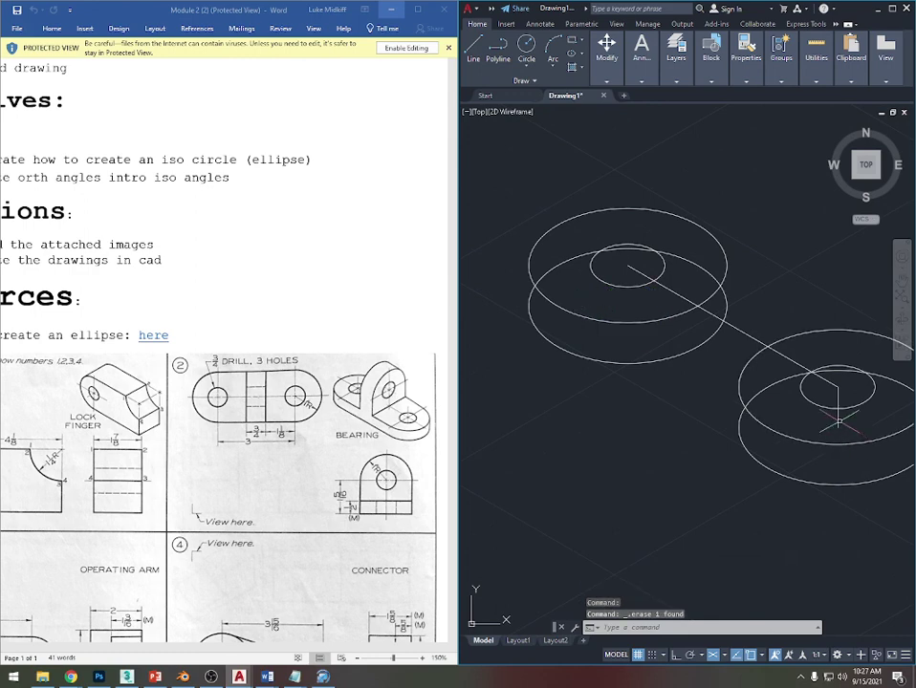
scroll(838, 421, down, 2)
middle_drag(838, 421, 681, 388)
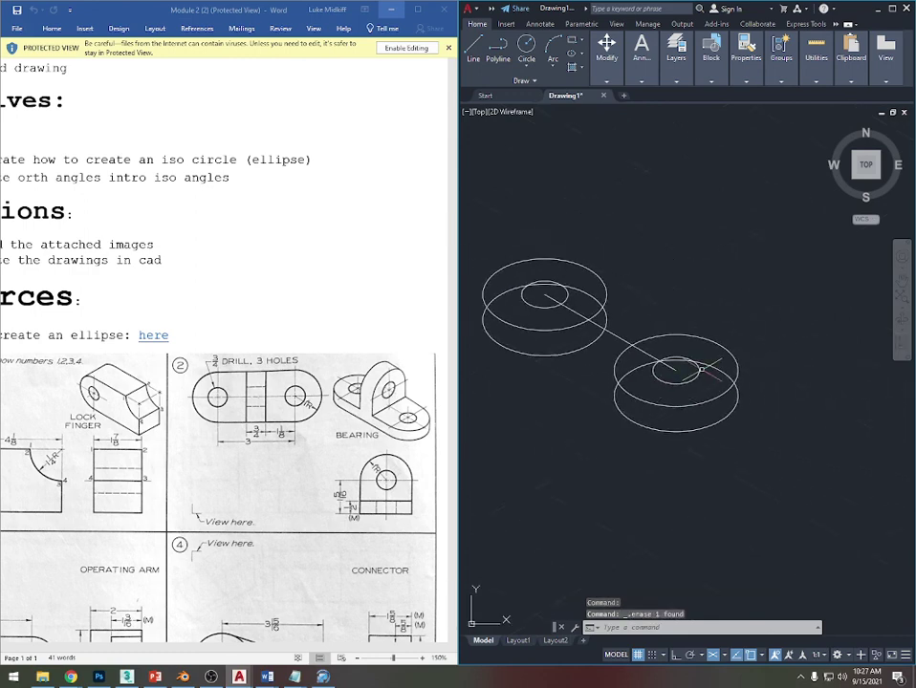
middle_drag(589, 312, 656, 351)
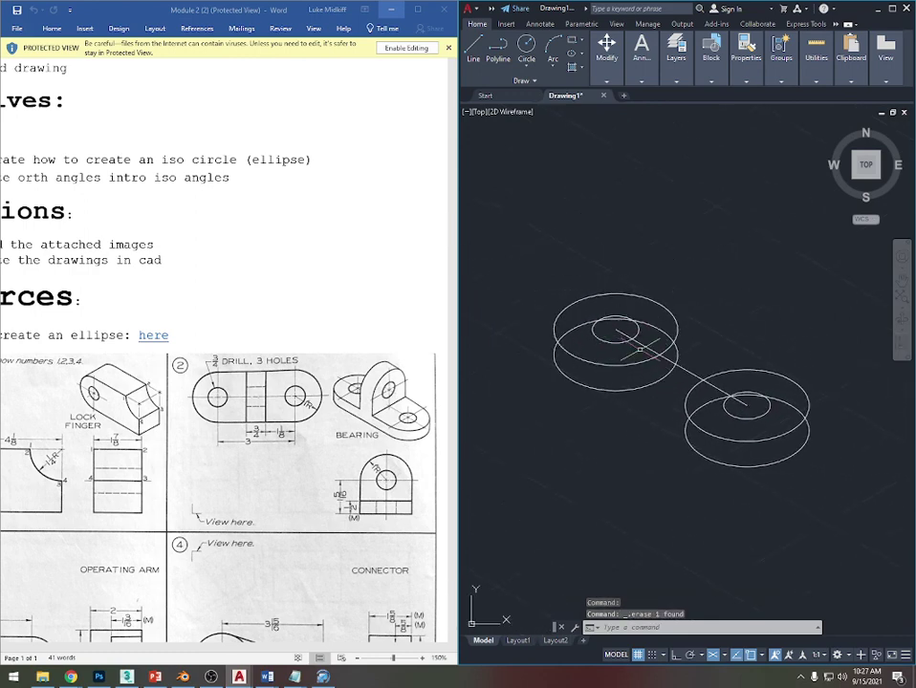
click(646, 346)
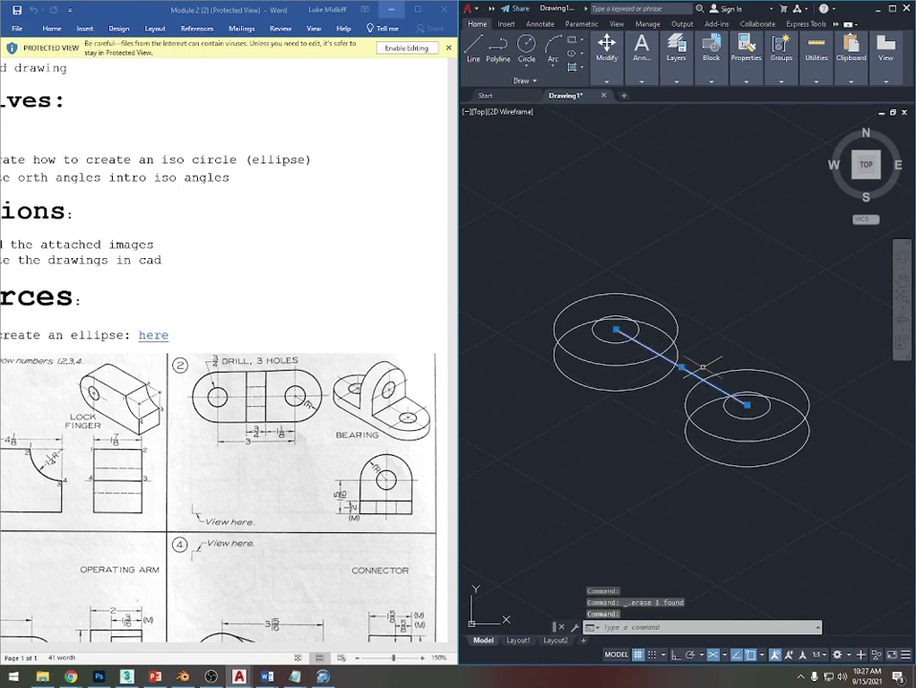
key(Escape)
middle_drag(738, 406, 726, 417)
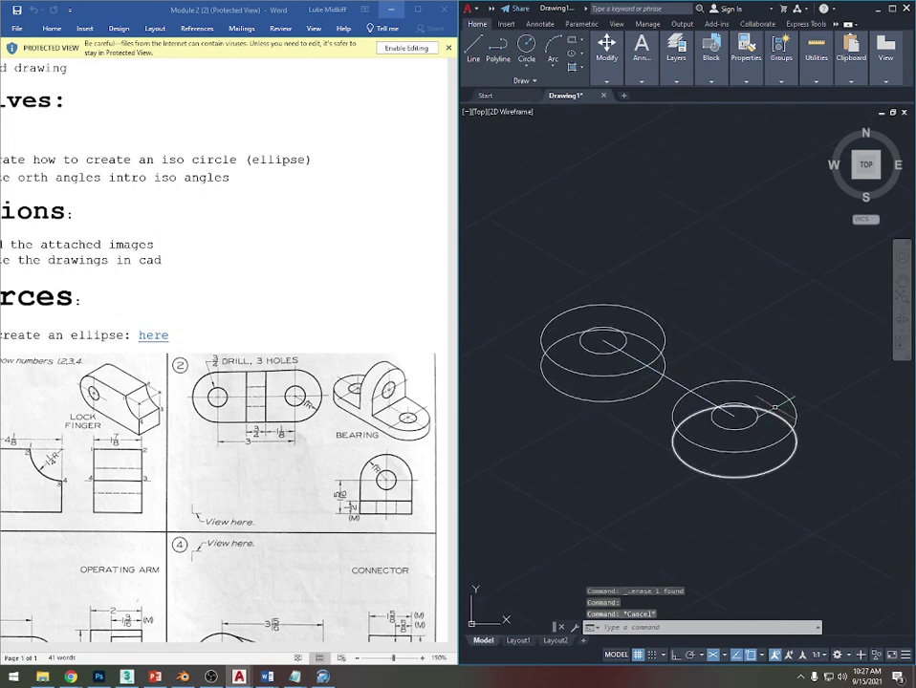
- Fence-trim the hidden back arc of the left lower ellipse
text(tr)
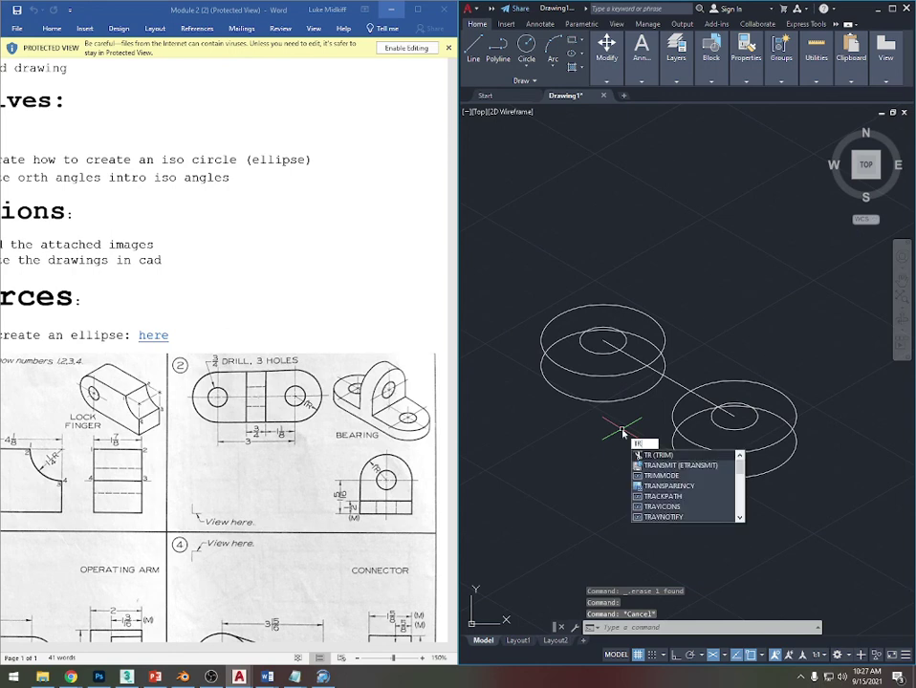
key(Return)
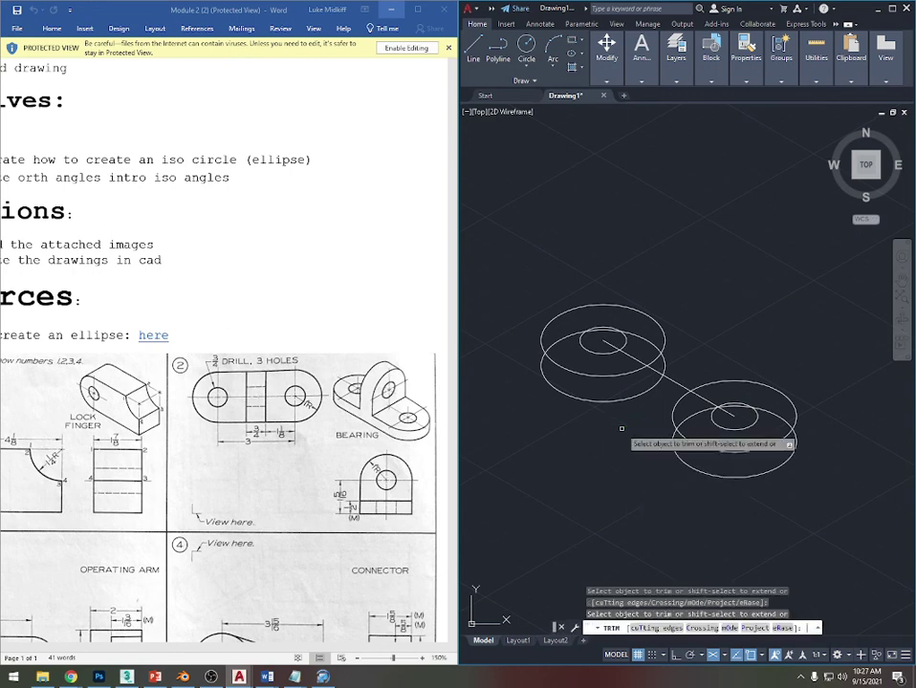
scroll(565, 340, up, 4)
click(555, 358)
click(573, 320)
key(Return)
scroll(666, 335, up, 5)
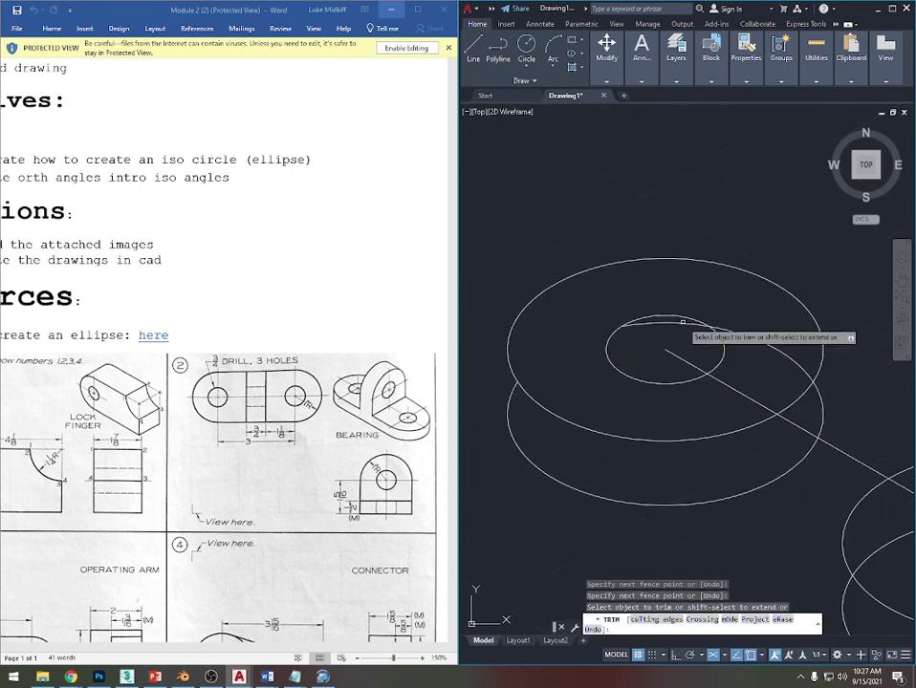
middle_drag(643, 336, 688, 337)
scroll(687, 337, up, 2)
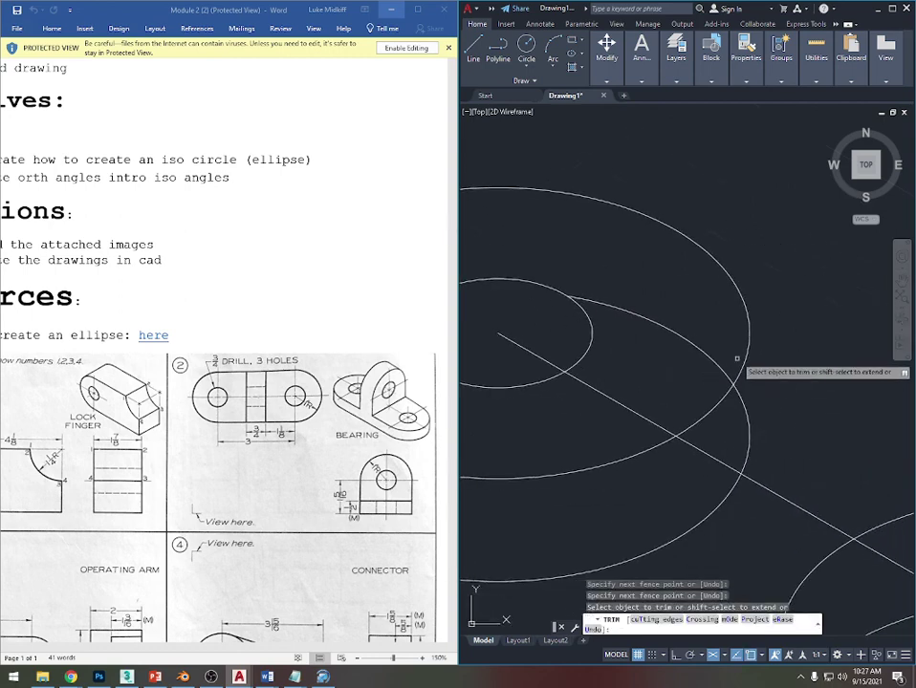
scroll(681, 338, down, 6)
scroll(648, 408, up, 3)
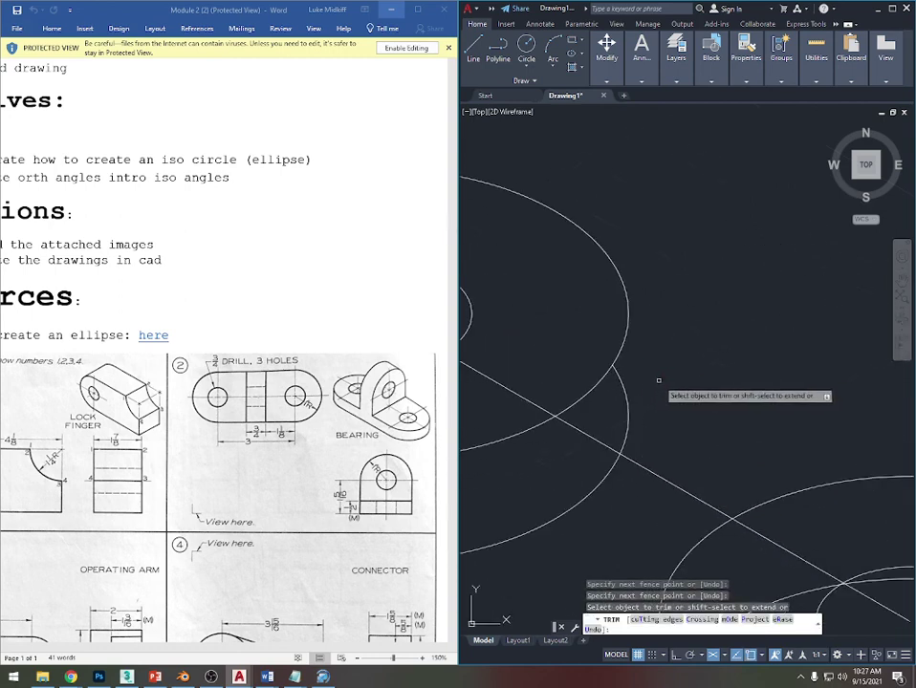
scroll(613, 409, down, 3)
middle_drag(660, 499, 578, 442)
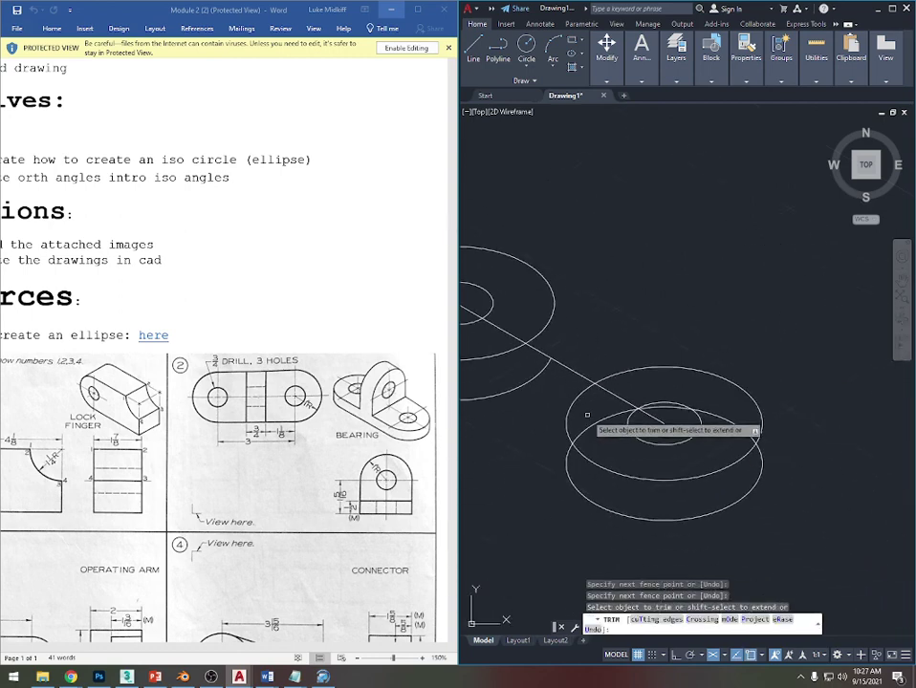
scroll(614, 422, up, 3)
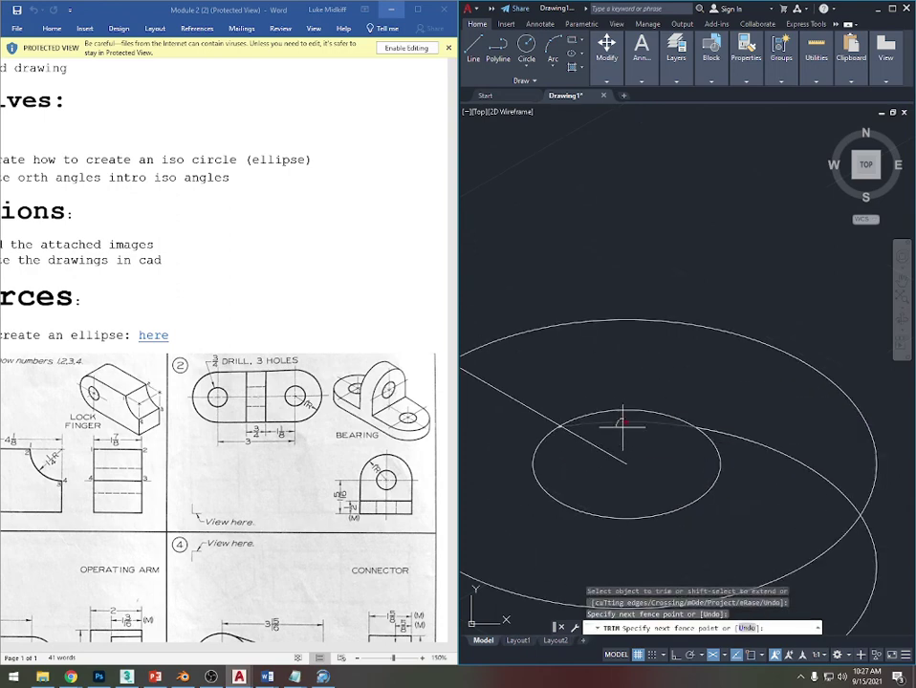
scroll(788, 471, down, 3)
middle_drag(788, 473, 850, 467)
key(Escape)
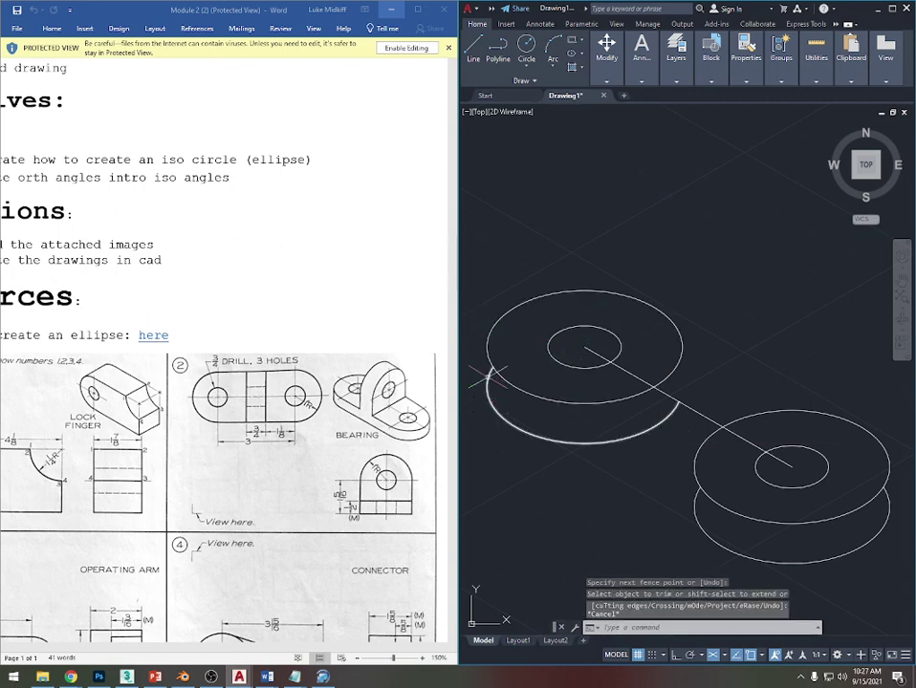
- Draw the left boss's vertical side edge from its left quadrant straight down
text(l)
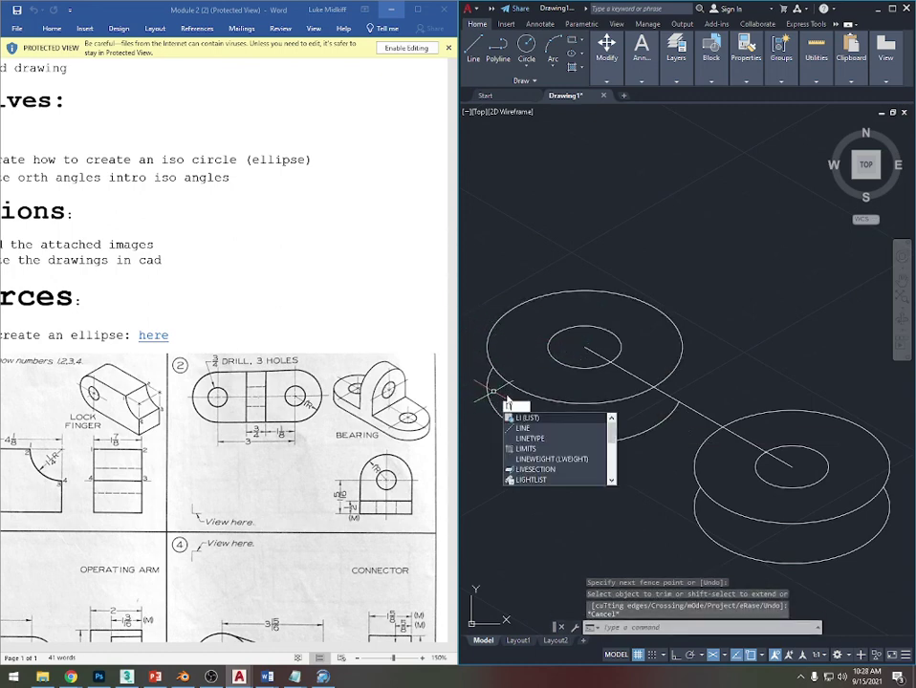
key(Return)
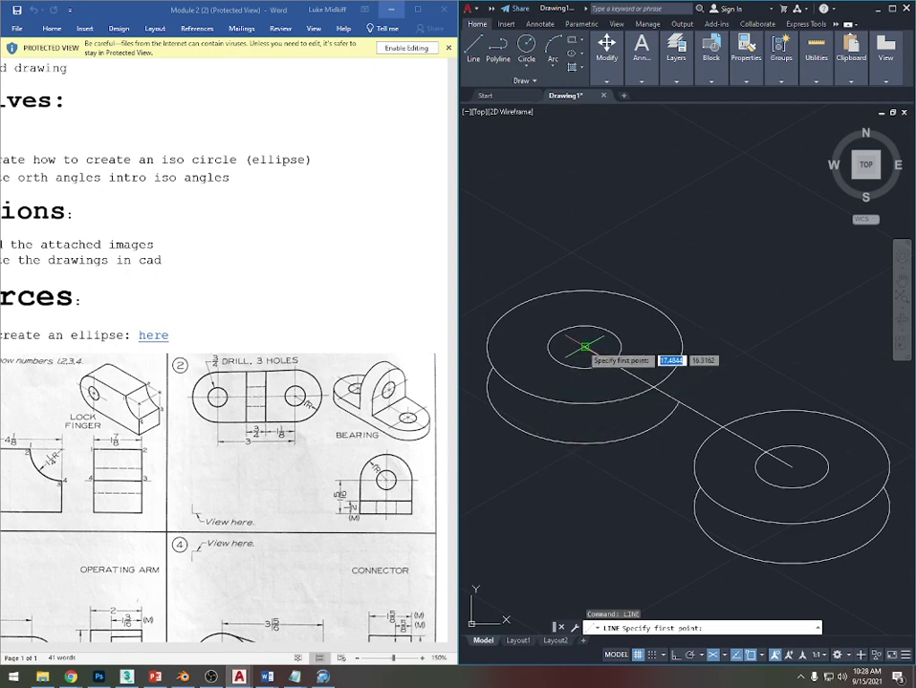
click(585, 346)
middle_drag(585, 346, 676, 347)
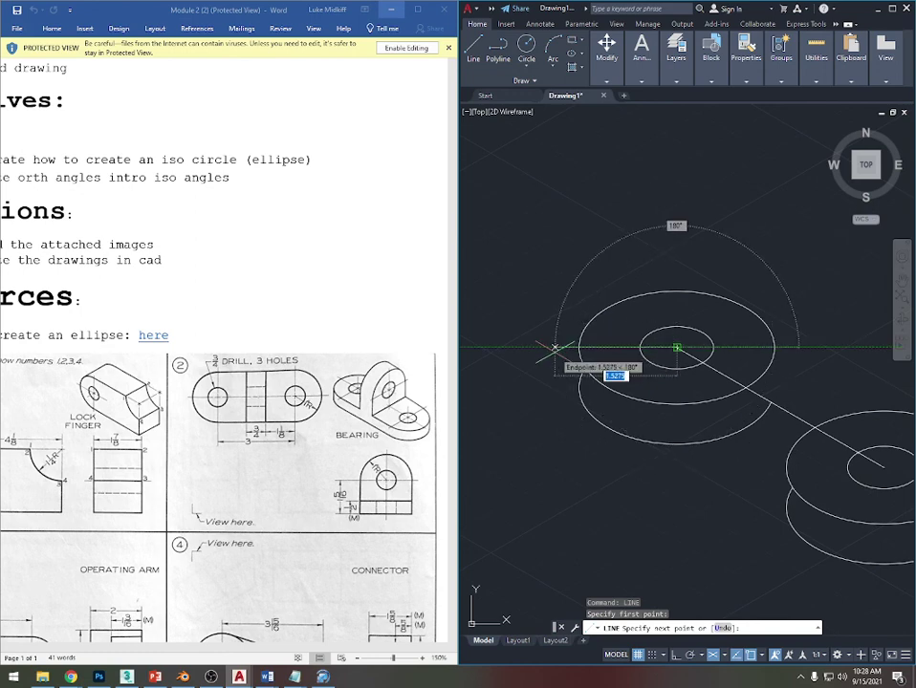
click(555, 348)
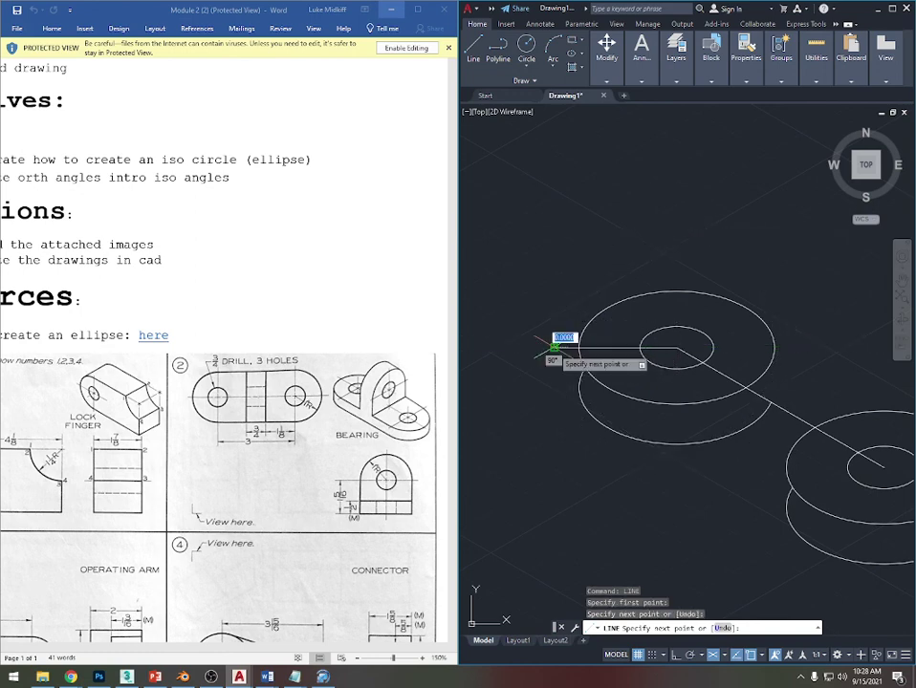
click(578, 354)
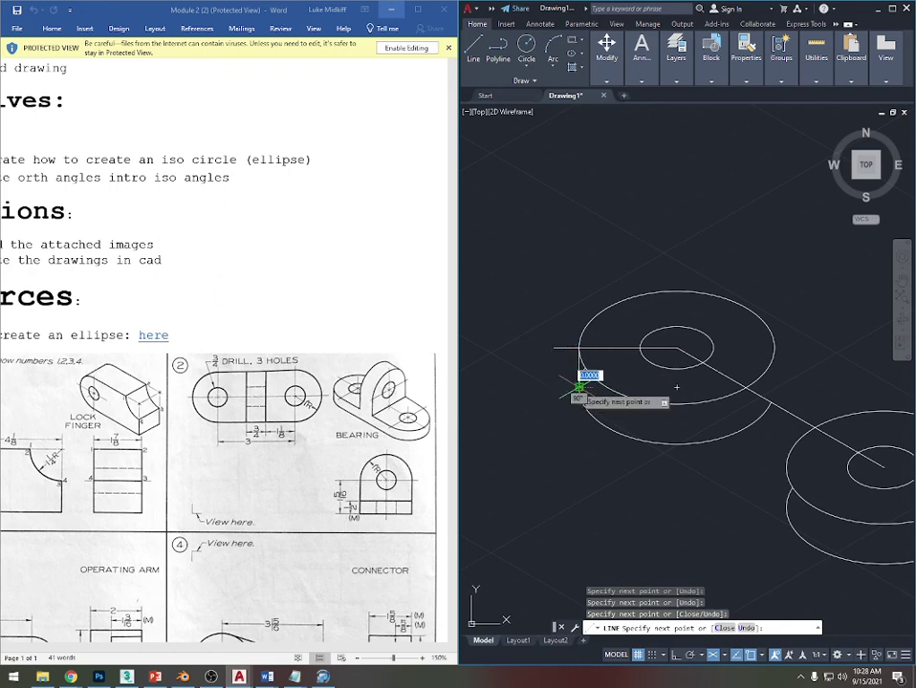
key(Escape)
scroll(521, 319, down, 2)
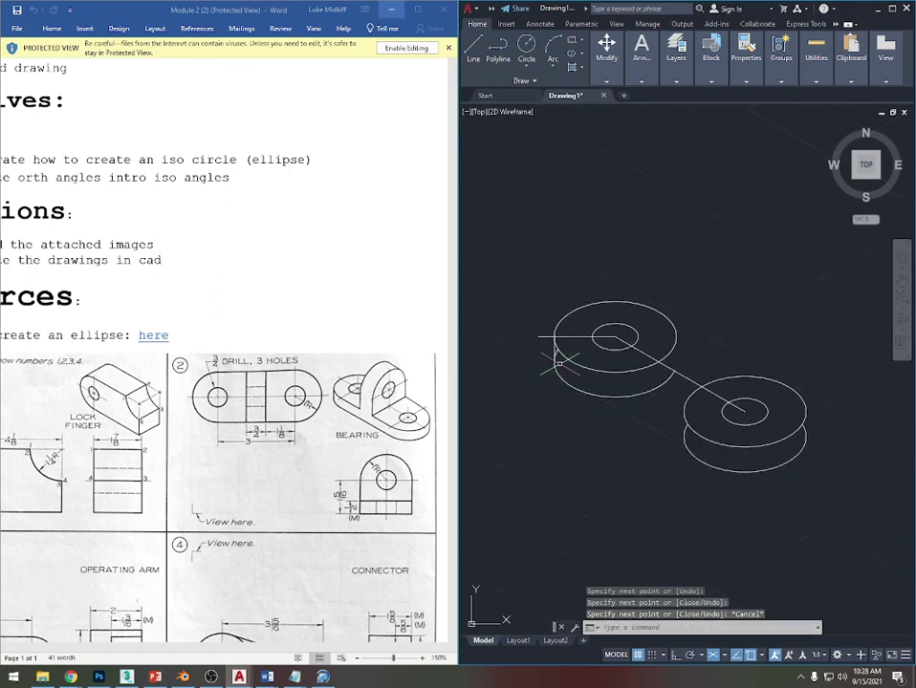
- Trim off the leftover line stub left of the ellipse
text(tr)
key(Return)
scroll(549, 354, up, 8)
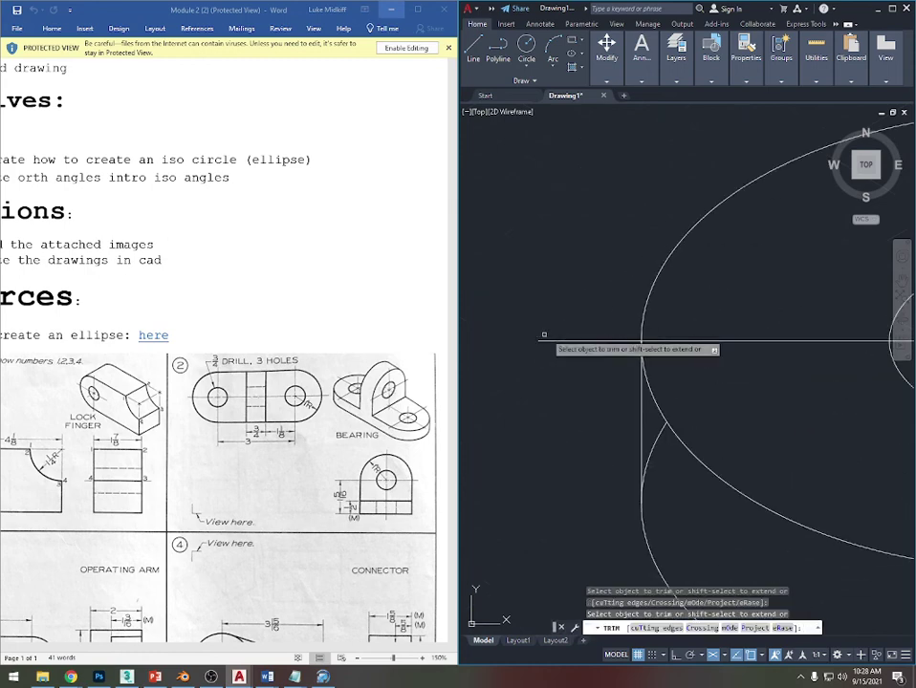
mouse_move(544, 347)
mouse_down()
mouse_move(581, 343)
mouse_move(660, 448)
mouse_up()
scroll(638, 418, down, 5)
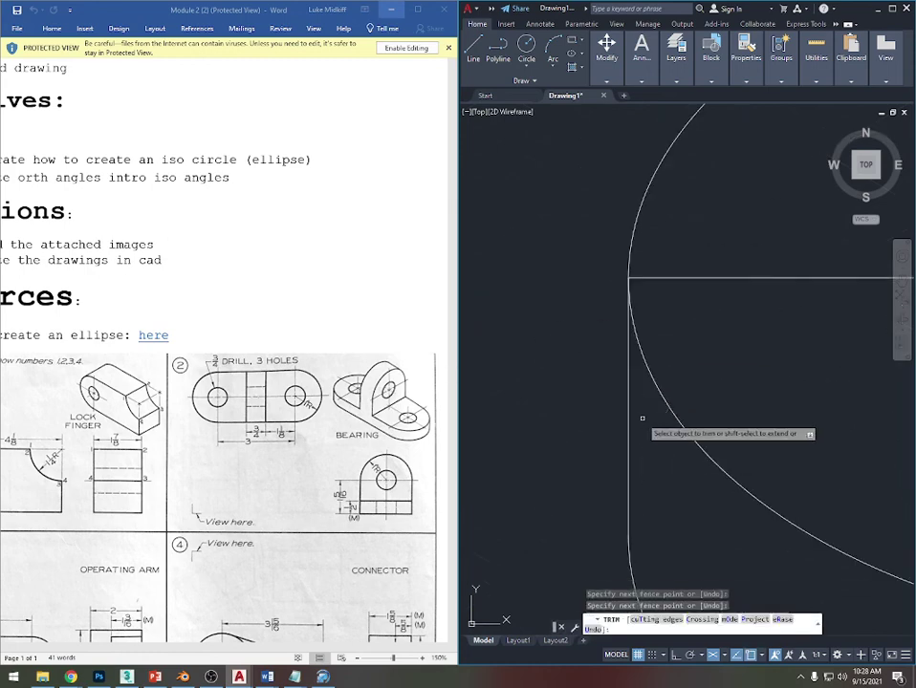
mouse_move(680, 427)
middle_down()
mouse_move(763, 454)
mouse_move(645, 373)
middle_up()
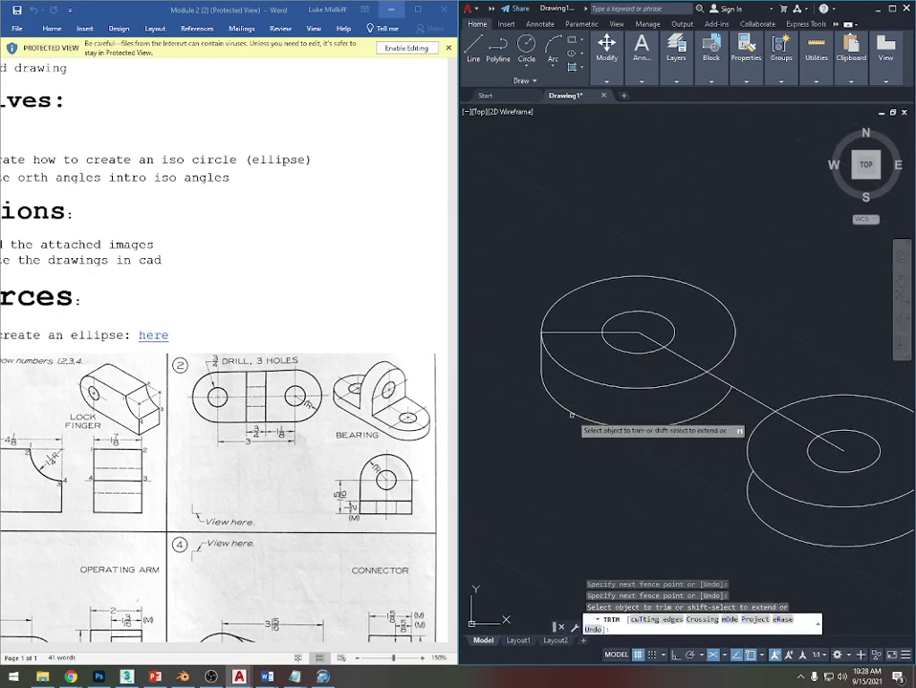
scroll(684, 402, down, 4)
scroll(692, 409, up, 2)
key(Escape)
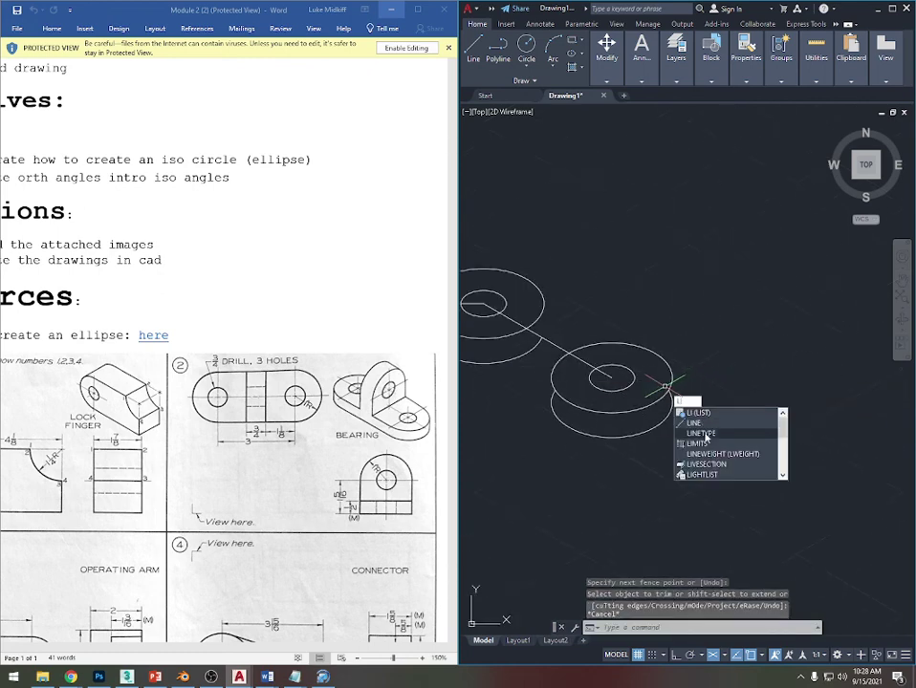
- Draw the right boss's vertical side edge from its right quadrant down to the lower ellipse
key(Return)
click(612, 376)
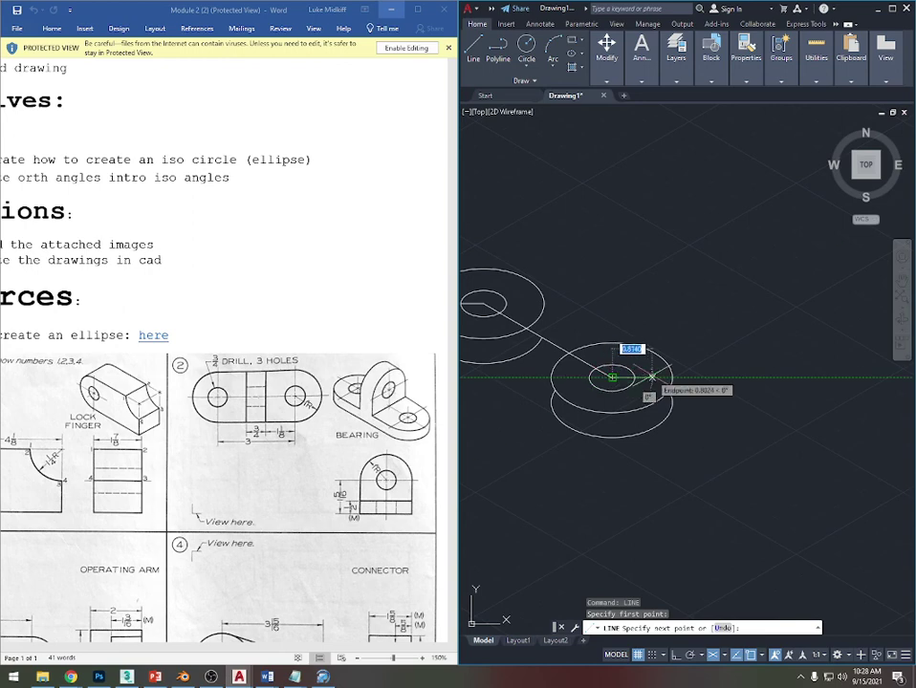
click(672, 376)
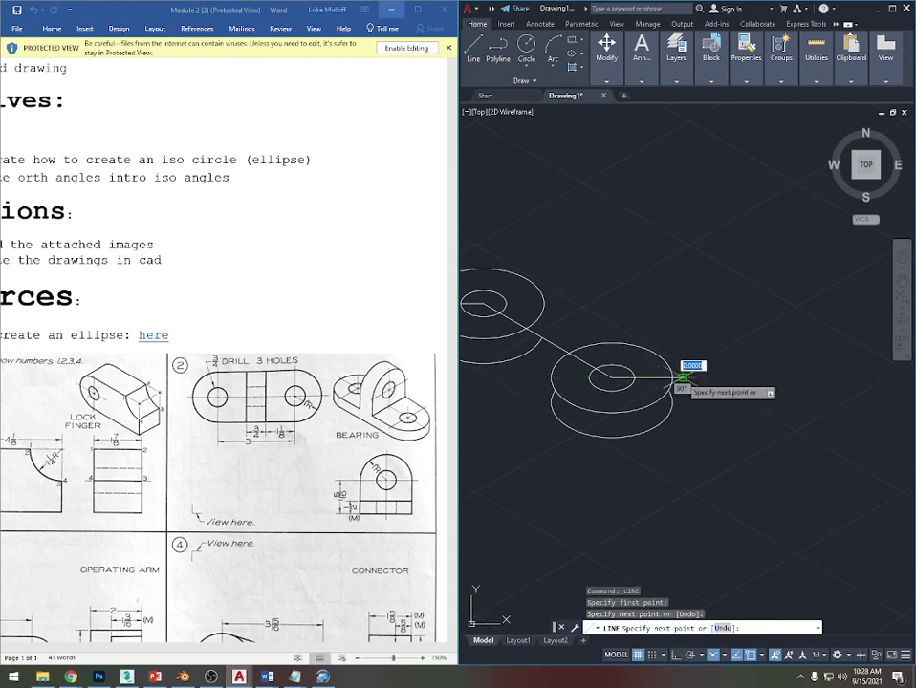
click(674, 381)
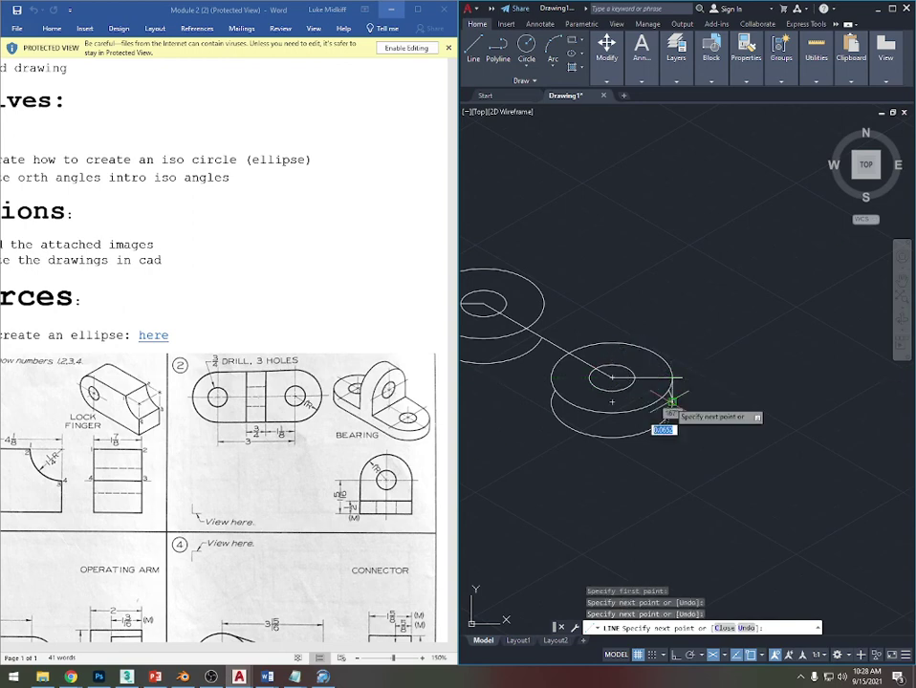
key(Escape)
- Fence-trim the hidden bottom arc and the leftover line stub at the right boss
scroll(673, 392, up, 5)
text(t o)
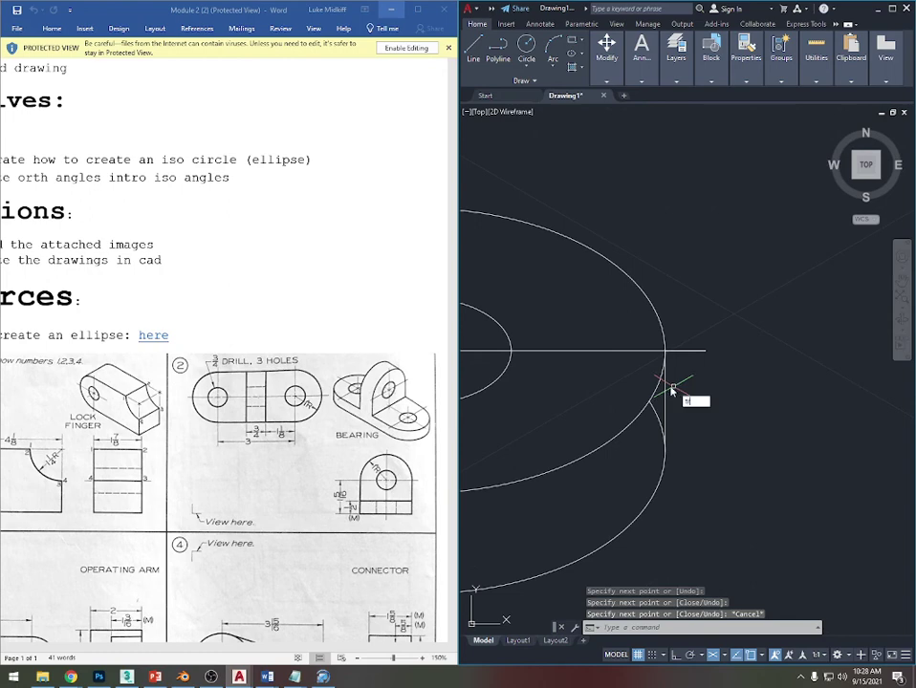
text(r)
key(Return)
scroll(674, 387, up, 5)
drag(659, 408, 637, 476)
scroll(637, 478, down, 8)
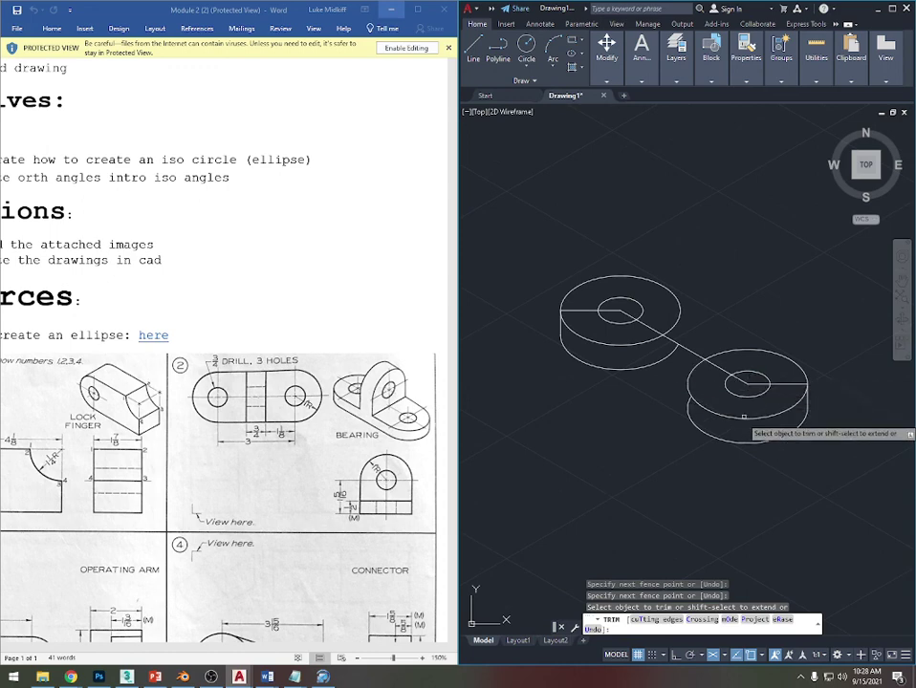
key(Escape)
key(Escape)
key(Escape)
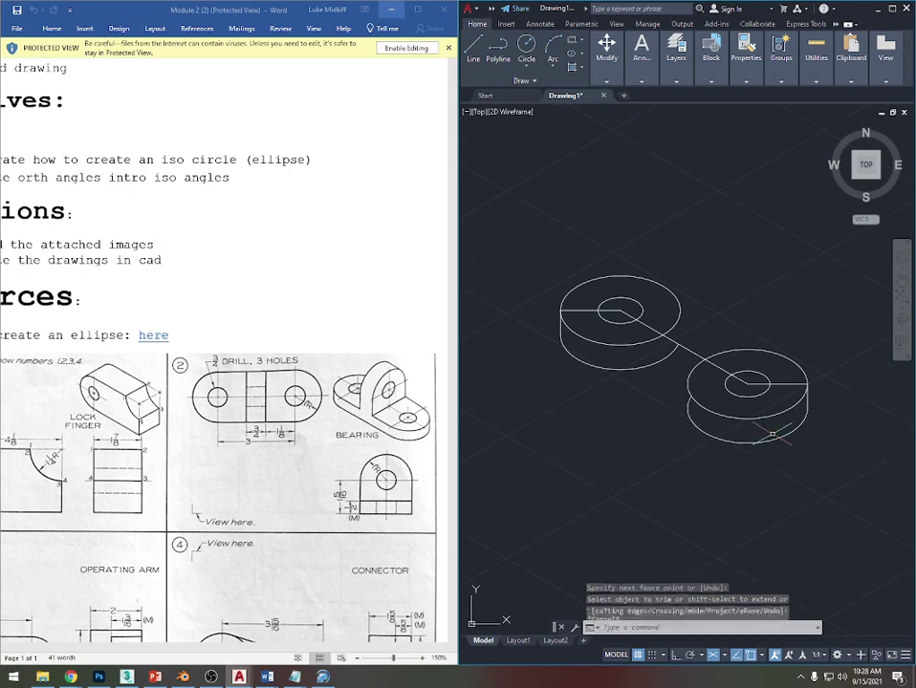
- Draw short lines from the right cylinder's centre to the ellipse edge, then delete the stray diagonal
text(l)
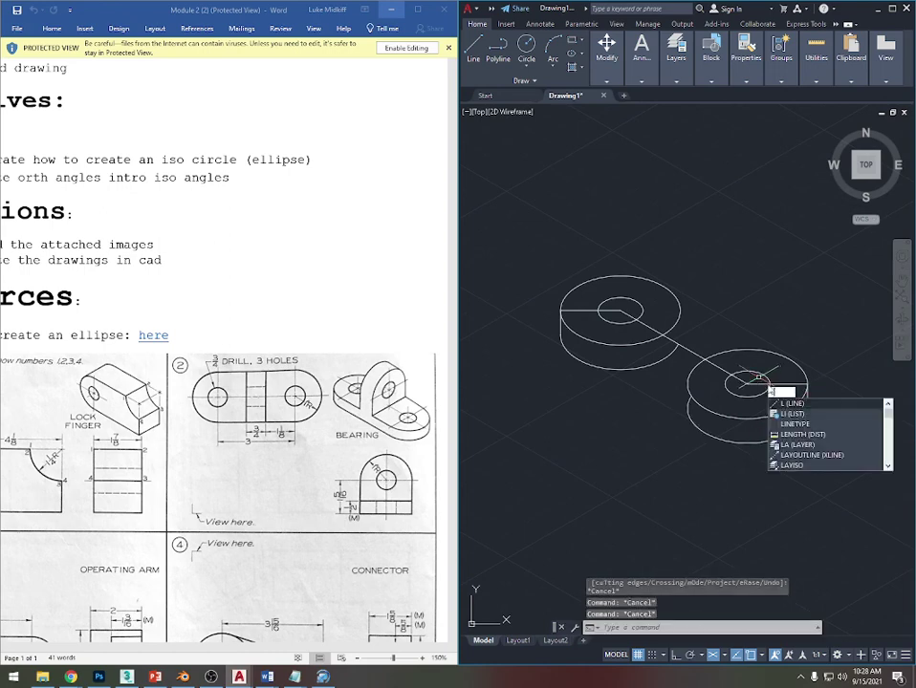
key(Return)
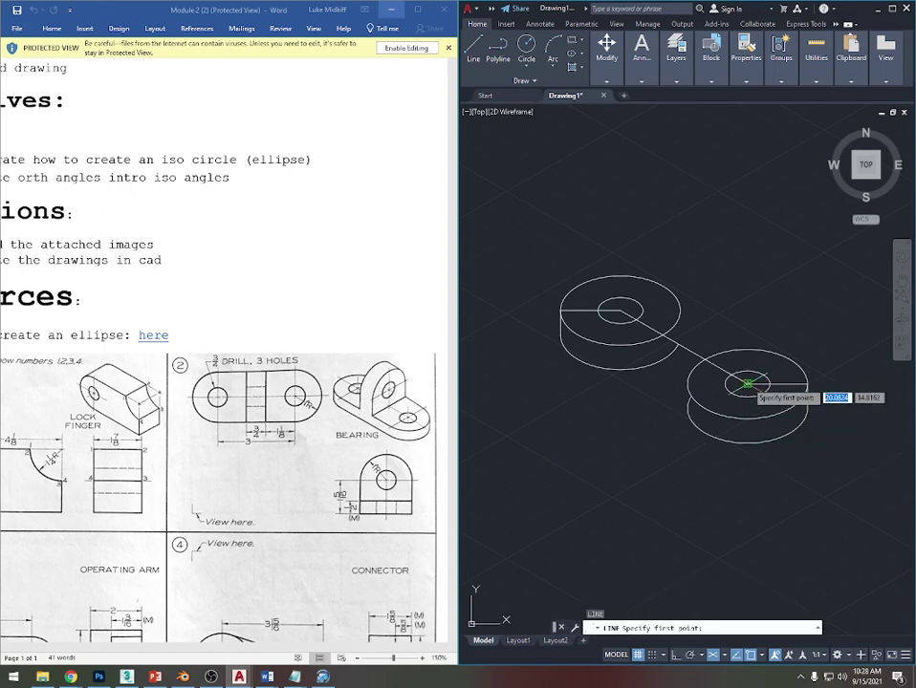
click(747, 387)
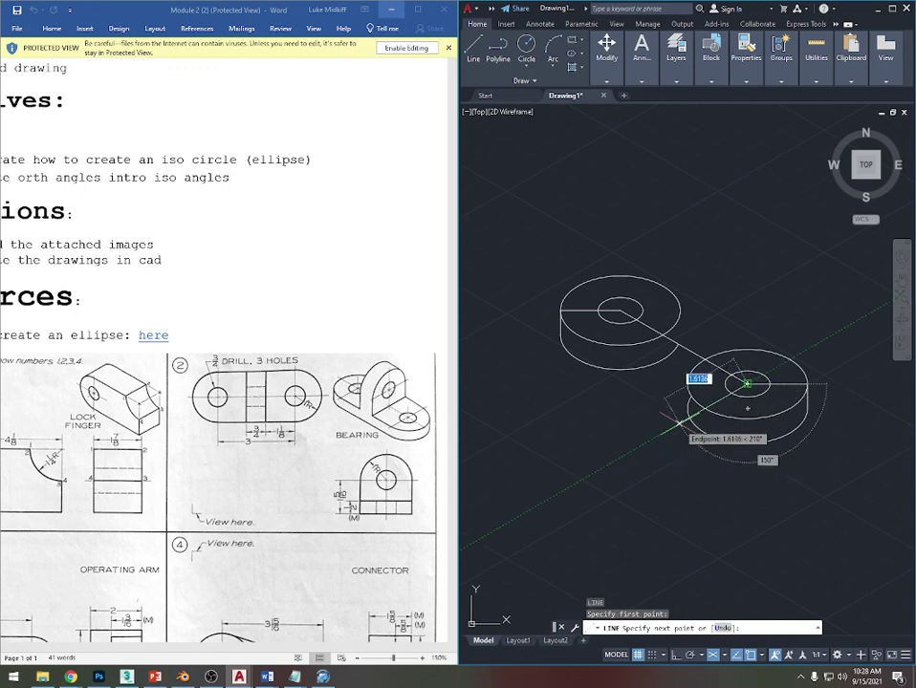
click(679, 422)
click(704, 423)
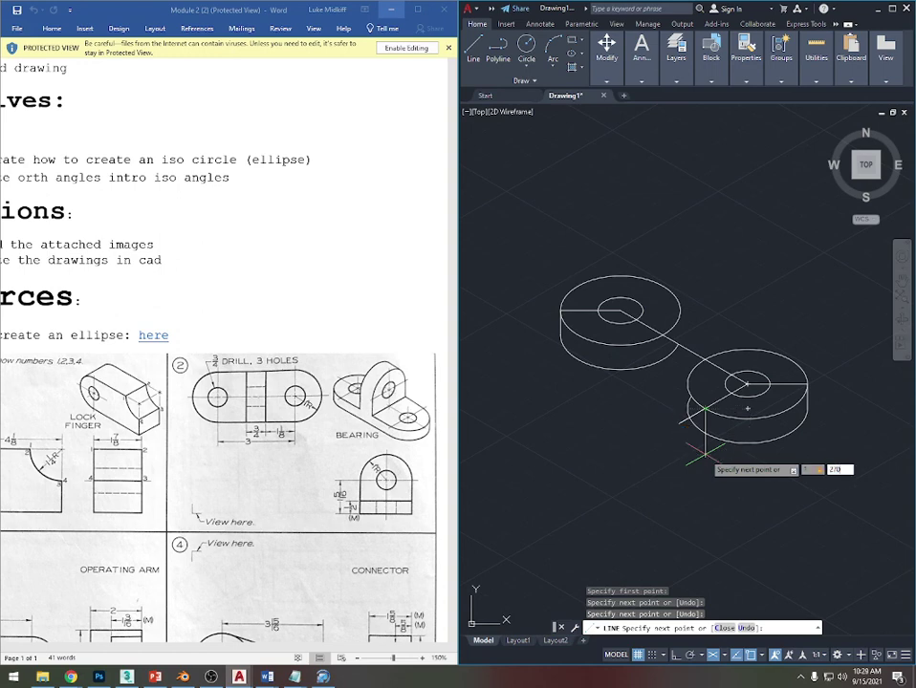
key(Return)
key(Escape)
scroll(705, 453, up, 5)
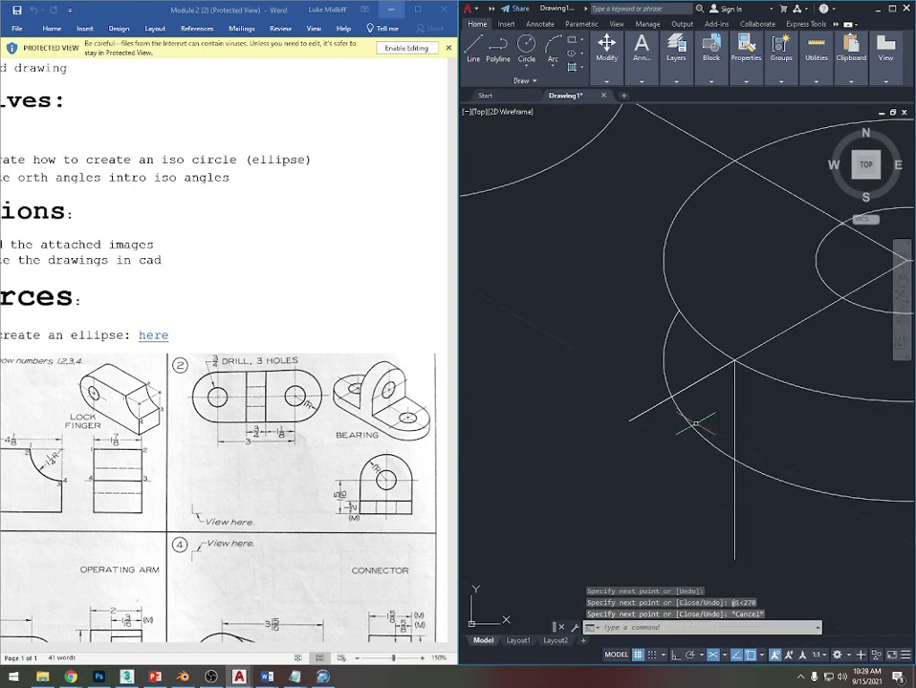
click(703, 376)
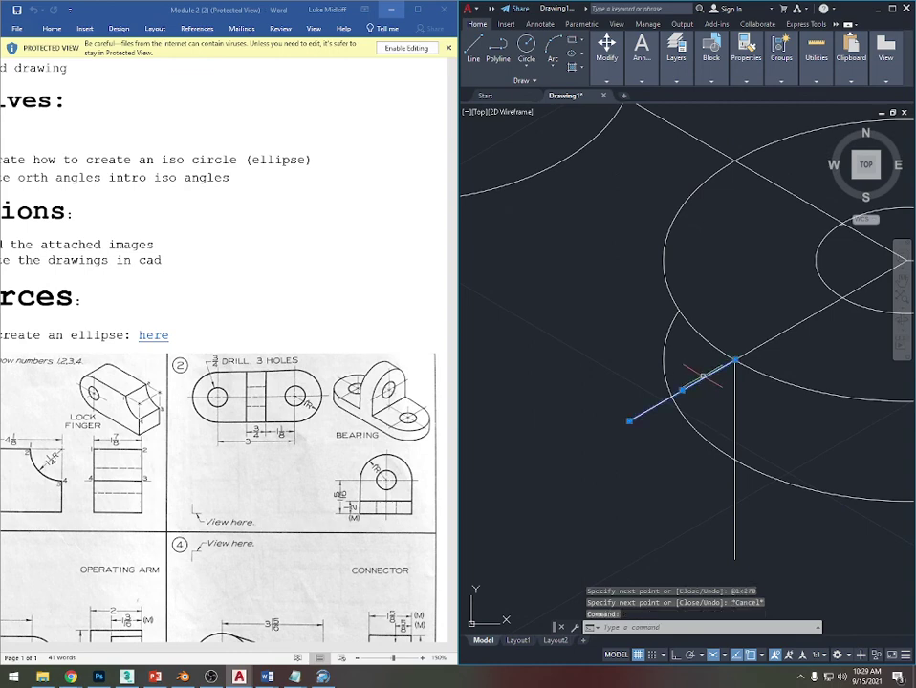
key(Delete)
- Draw a 3-unit line at 150° from the vertical edge's lower end
text(l)
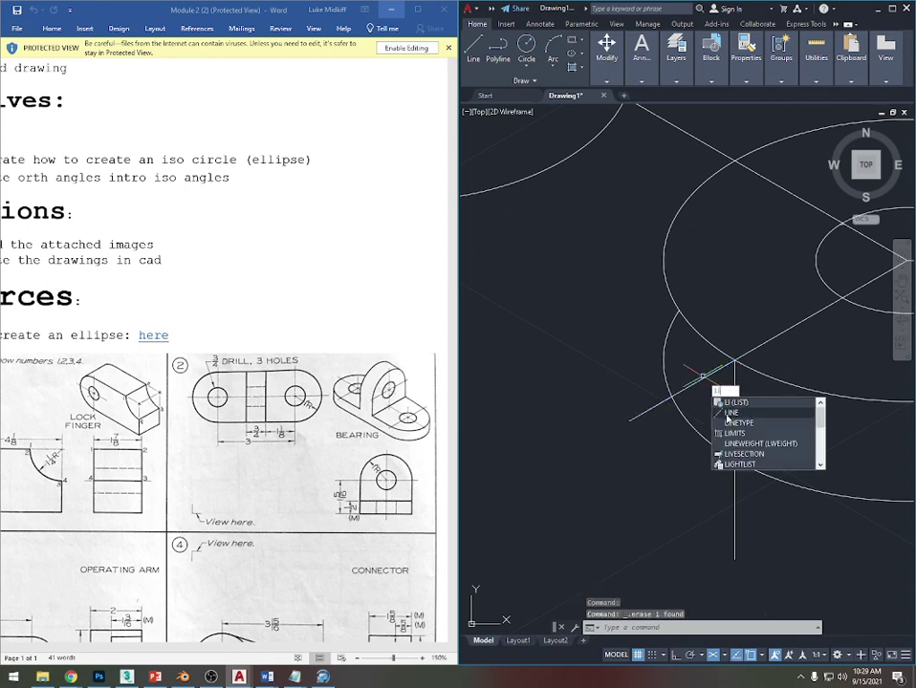
key(Return)
click(731, 460)
scroll(731, 460, down, 2)
scroll(722, 456, down, 3)
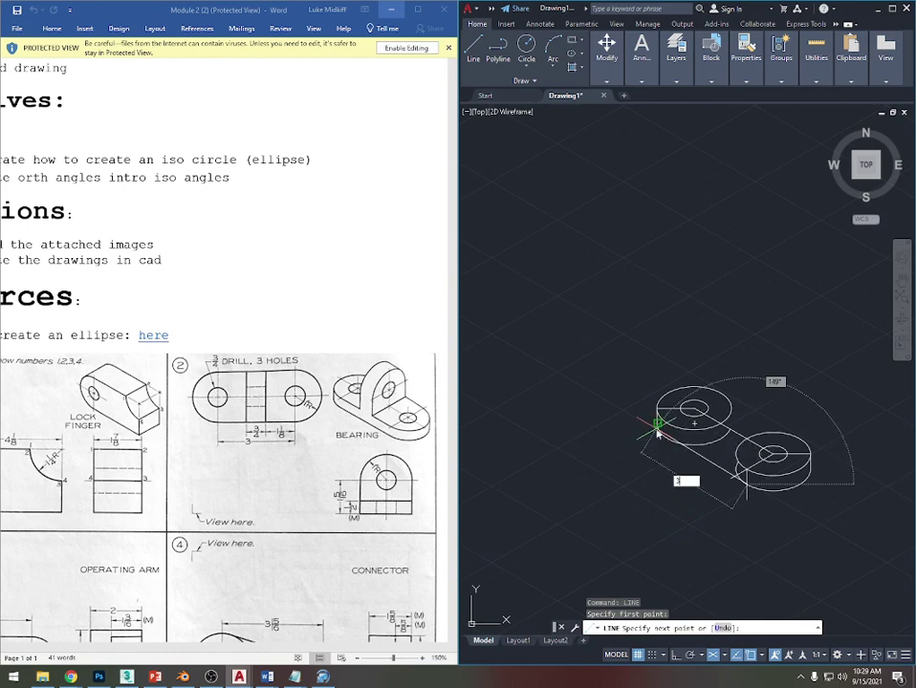
text(3)
key(Tab)
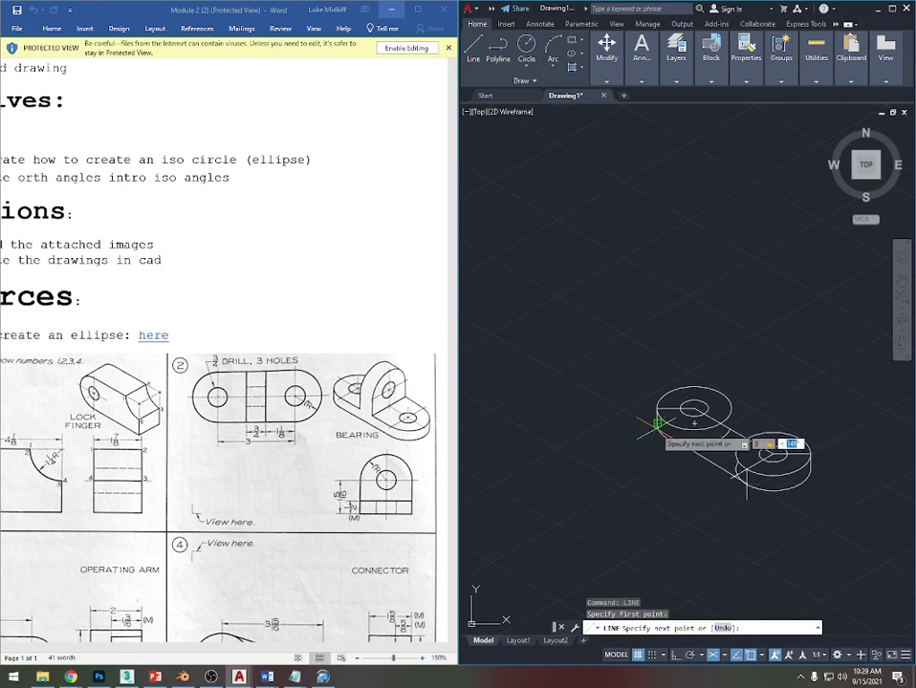
text(150)
key(Return)
key(Escape)
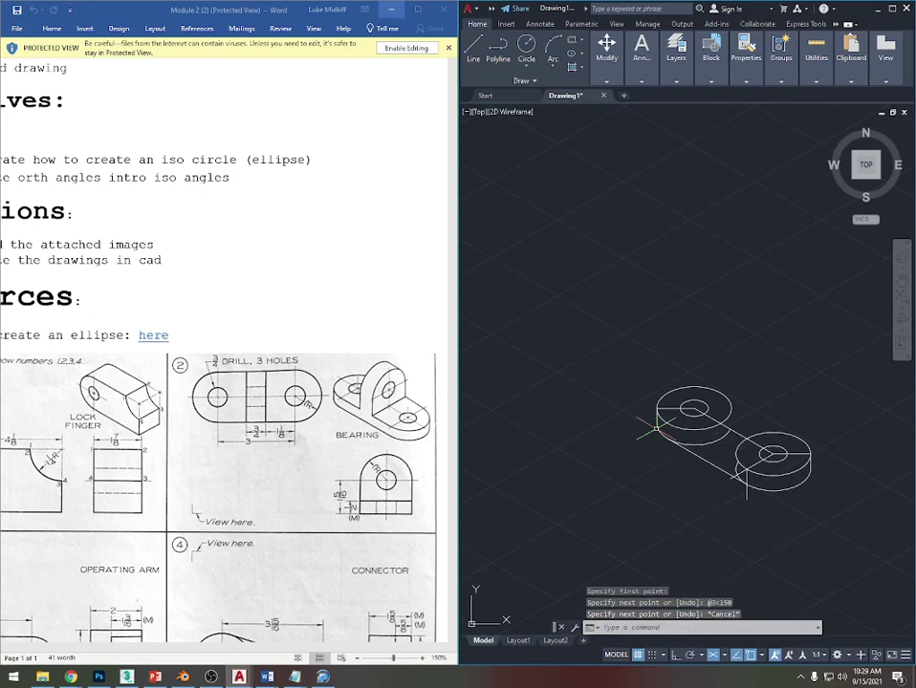
- Pan and zoom in on the lower ellipses to inspect them
scroll(754, 488, up, 5)
middle_drag(590, 473, 913, 498)
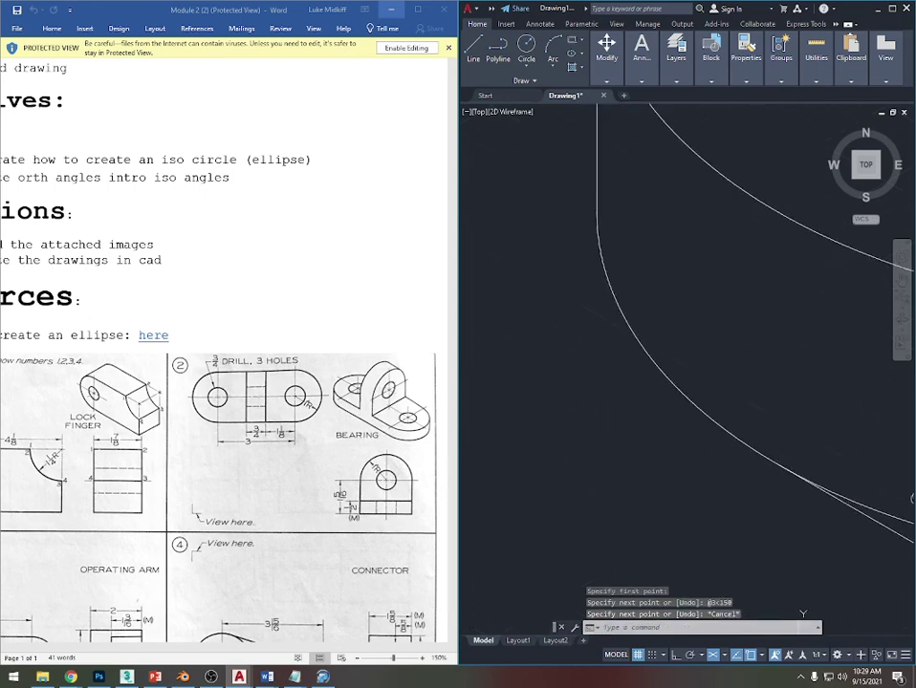
scroll(634, 420, down, 5)
scroll(680, 424, up, 4)
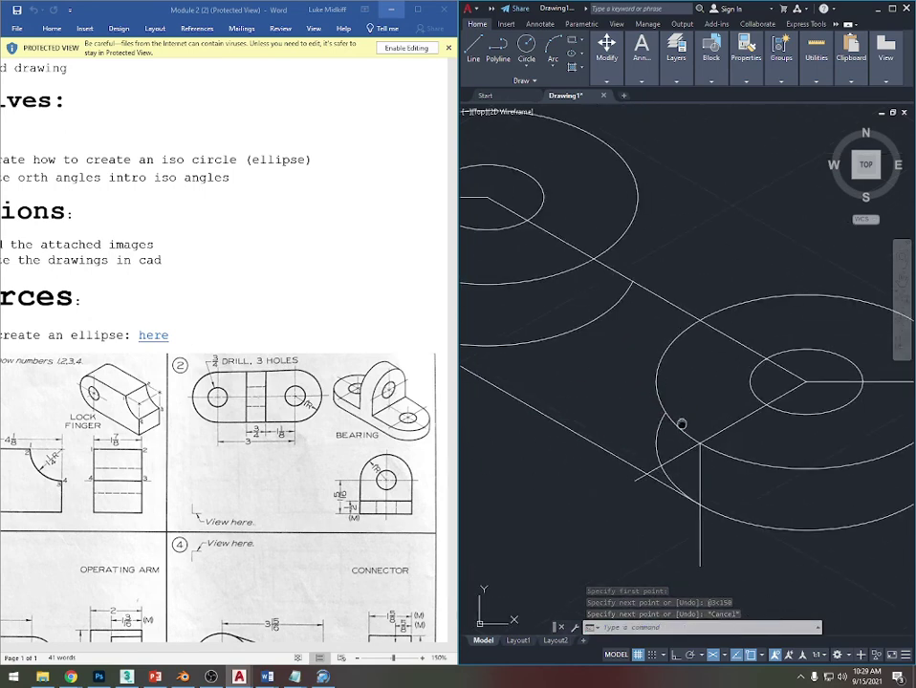
- Fence-trim the stray arc inside the right boss
text(tr)
key(Return)
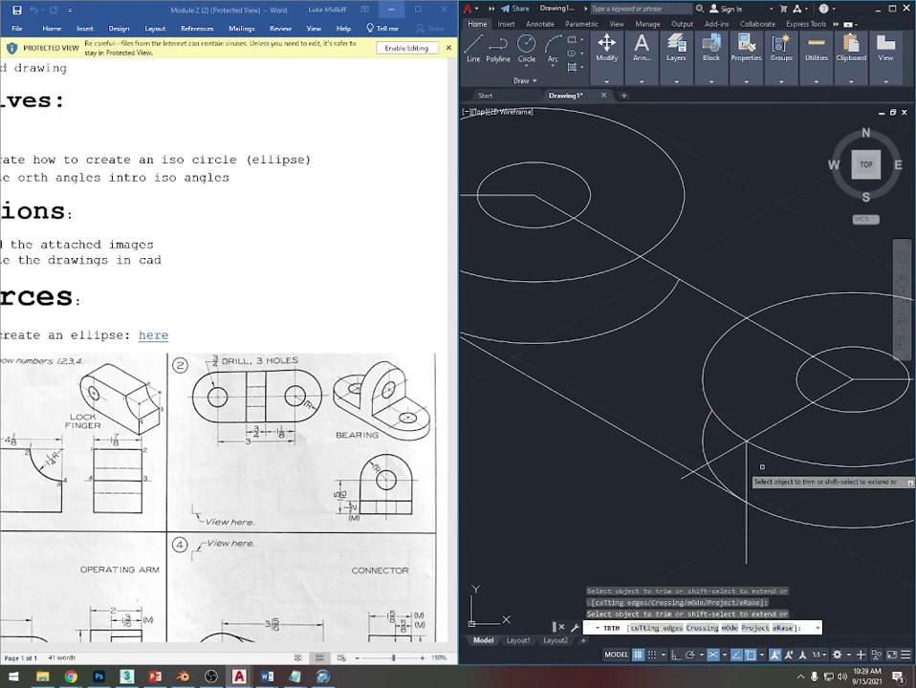
click(758, 467)
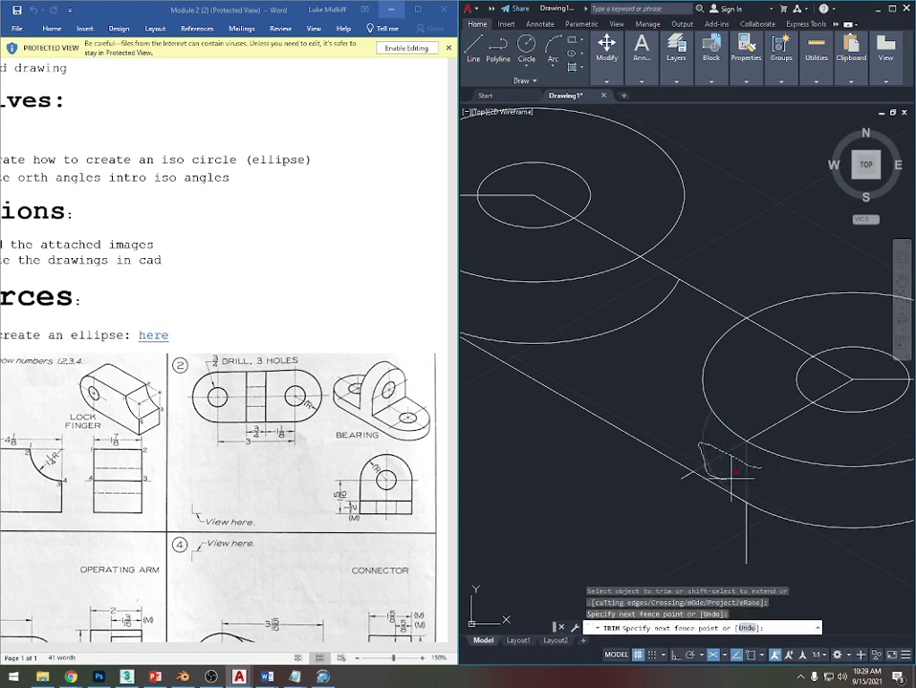
key(Return)
scroll(727, 473, down, 5)
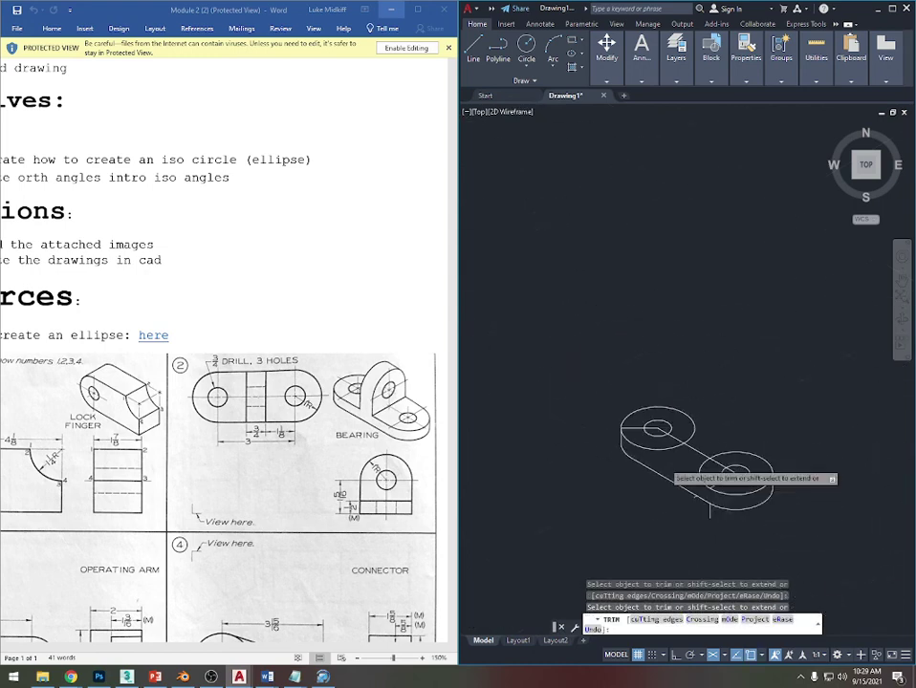
scroll(726, 476, up, 3)
key(Escape)
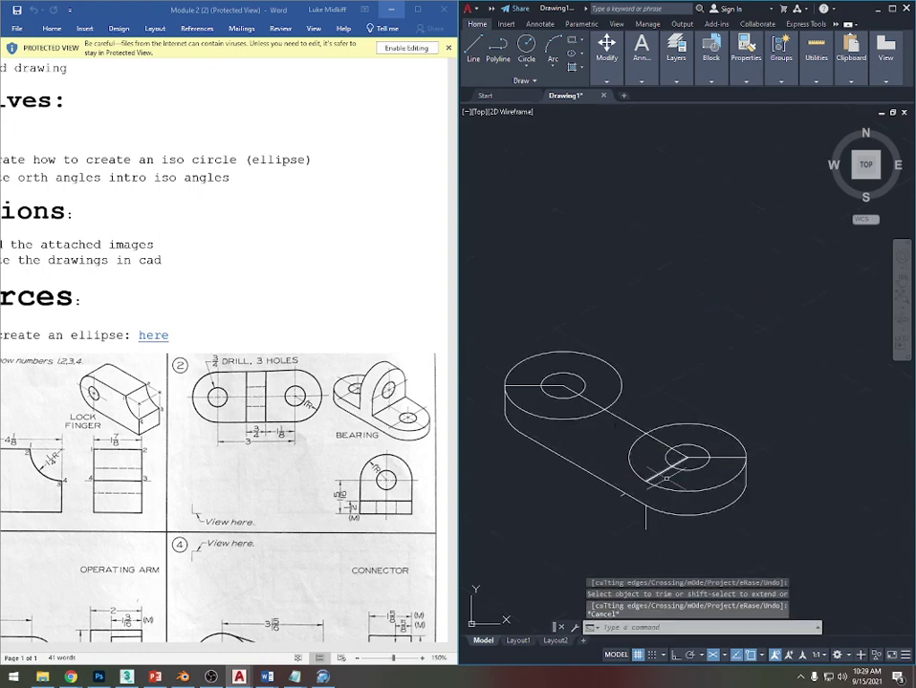
- Select the leftover vertical line beneath the right boss
scroll(627, 506, up, 6)
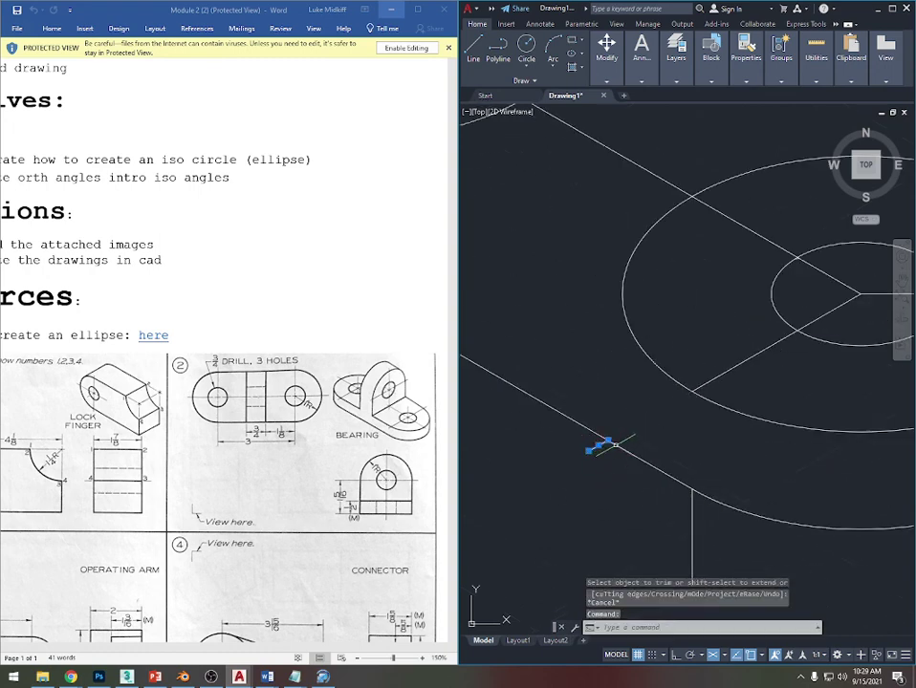
click(695, 496)
click(687, 535)
- Erase the selected stray vertical line
key(Delete)
scroll(697, 452, down, 6)
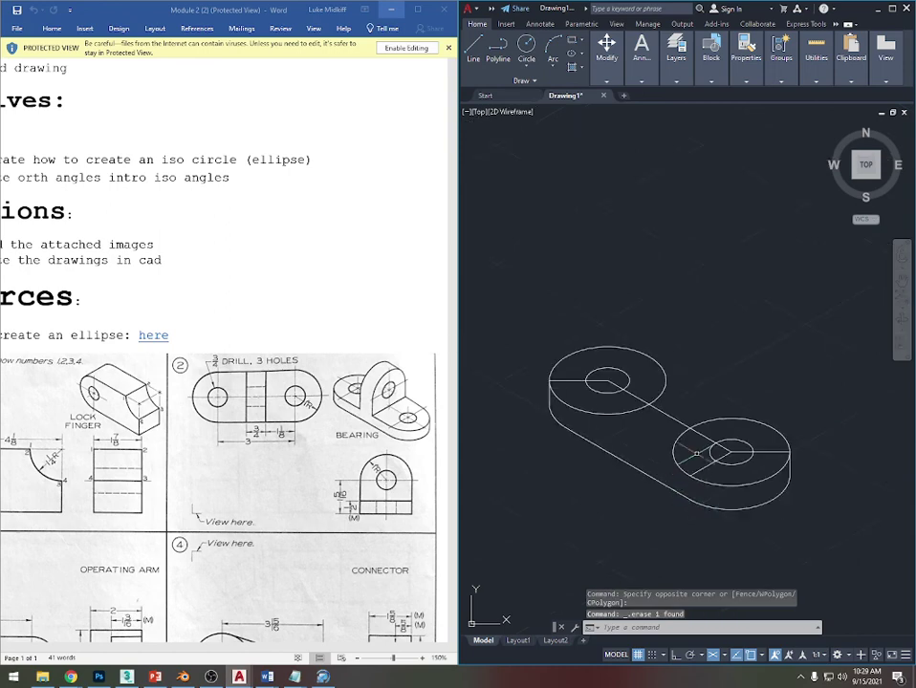
key(Escape)
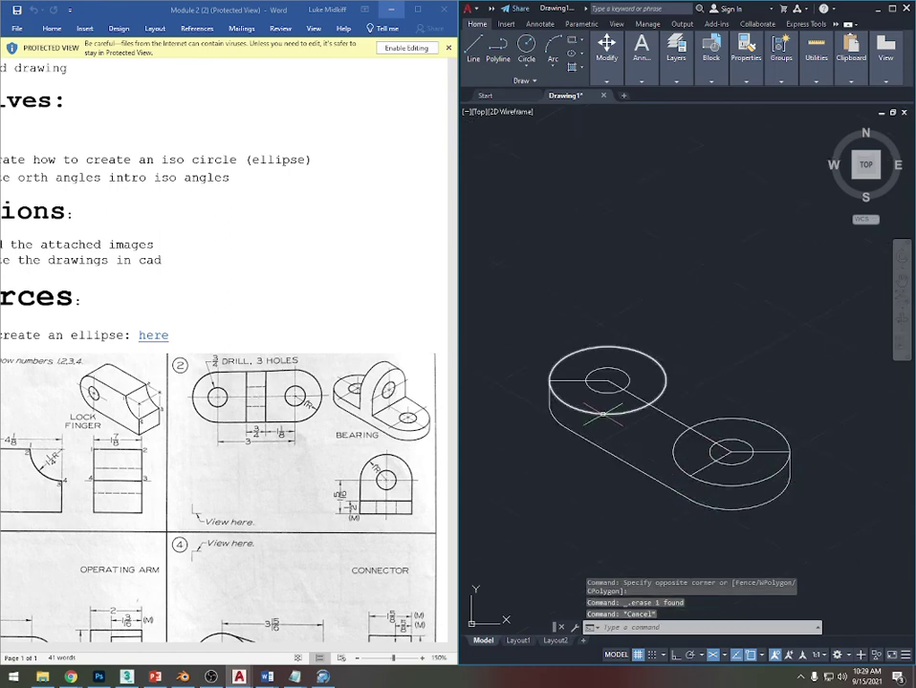
- Copy the plate's bottom front edge 0.5 units straight up onto the top face
click(666, 489)
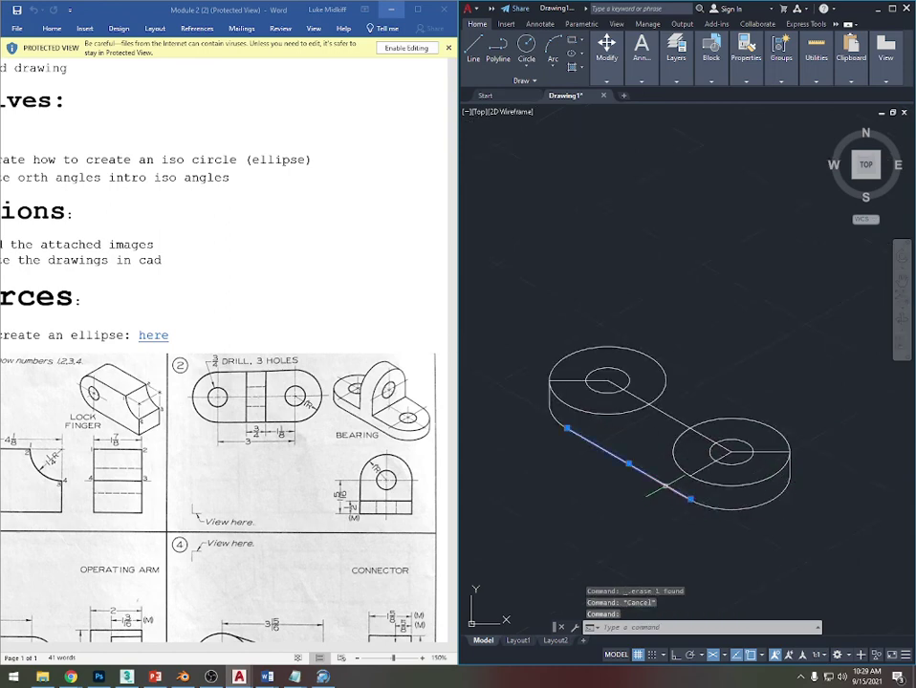
right_click(665, 486)
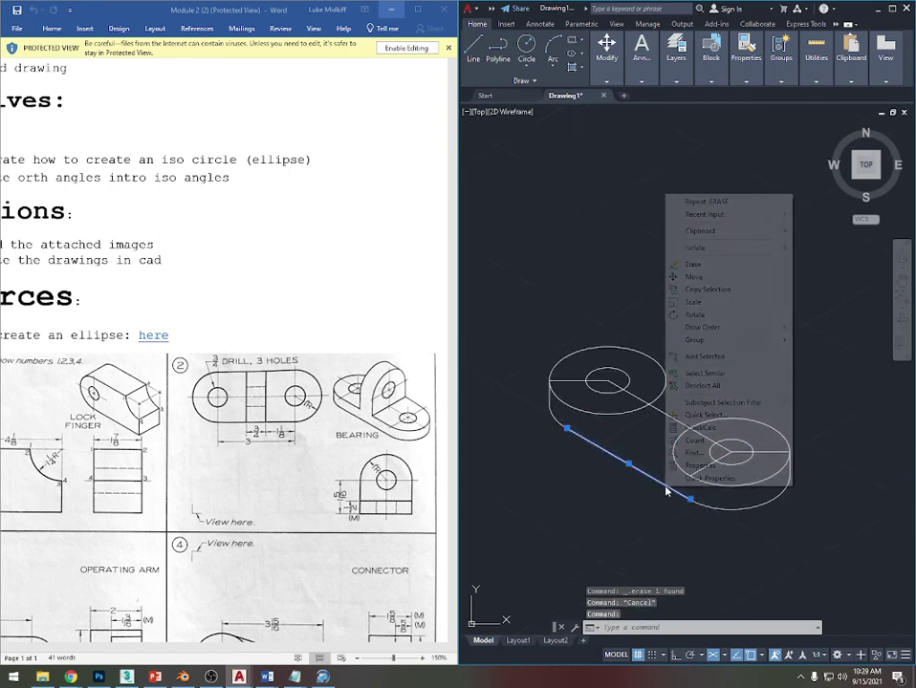
click(707, 290)
click(567, 429)
scroll(695, 483, up, 4)
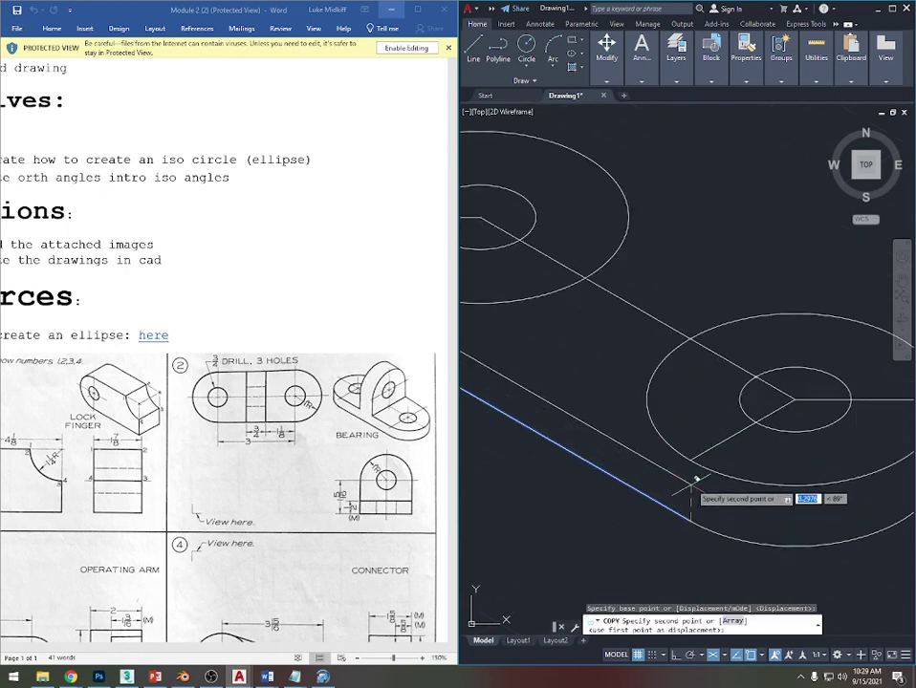
click(695, 443)
scroll(697, 443, down, 3)
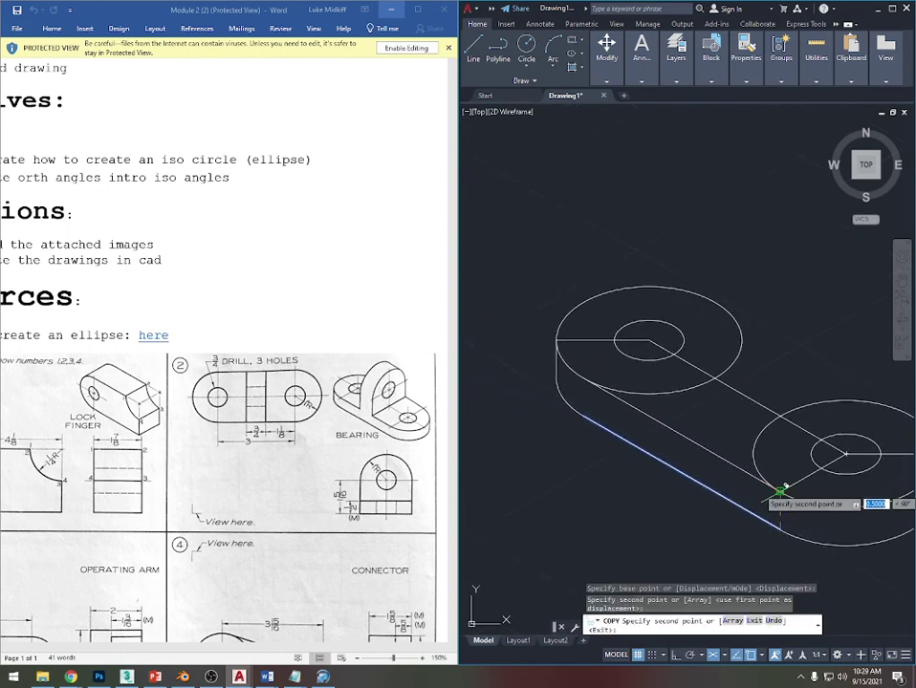
key(Escape)
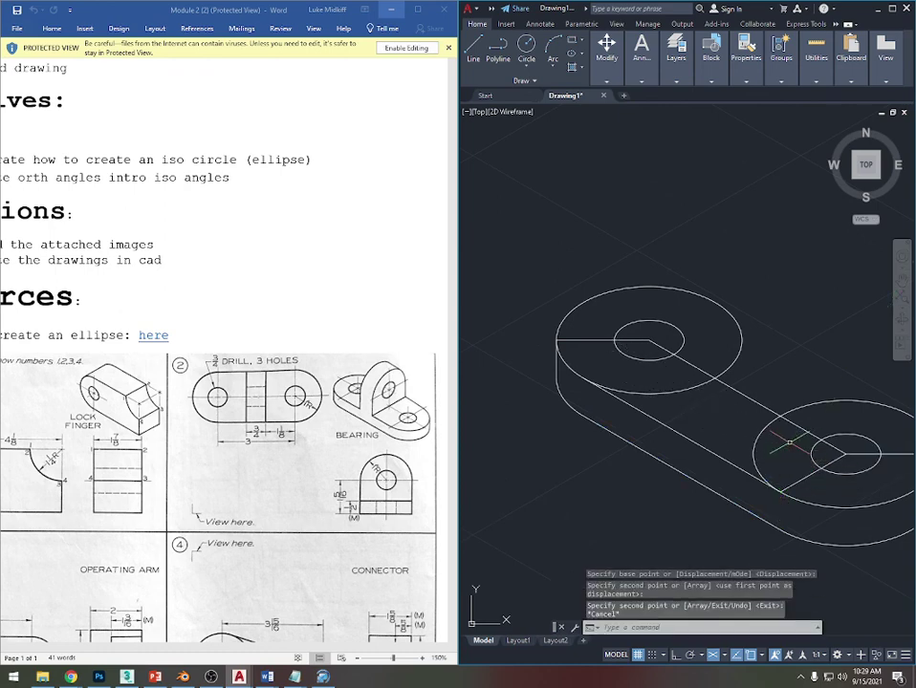
- Trim the overlapping ellipse arcs between the two bosses
text(tr)
key(Return)
drag(738, 448, 678, 392)
scroll(803, 469, down, 4)
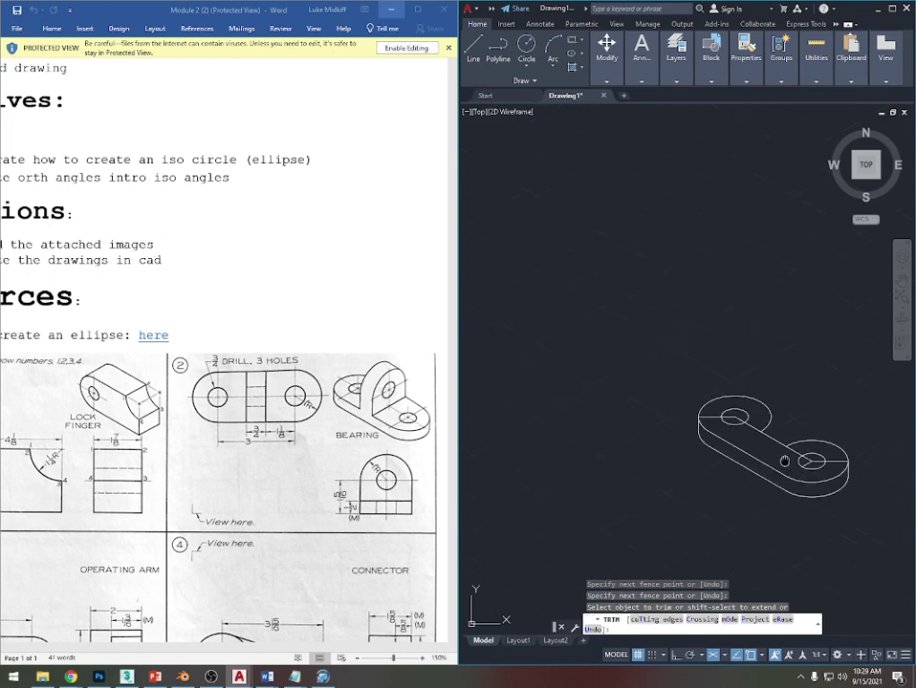
scroll(701, 440, up, 2)
key(Escape)
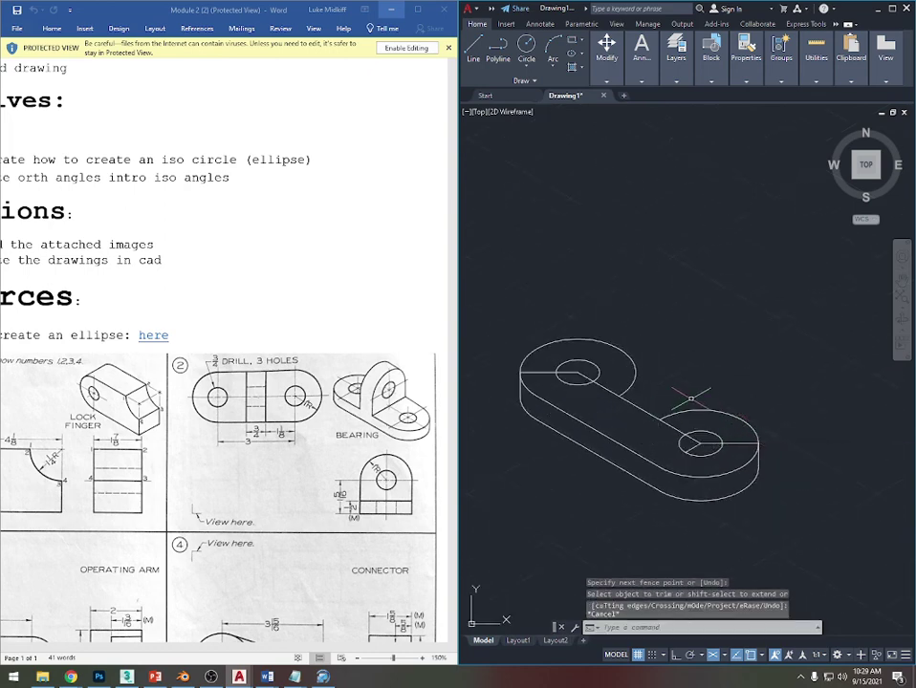
key(Return)
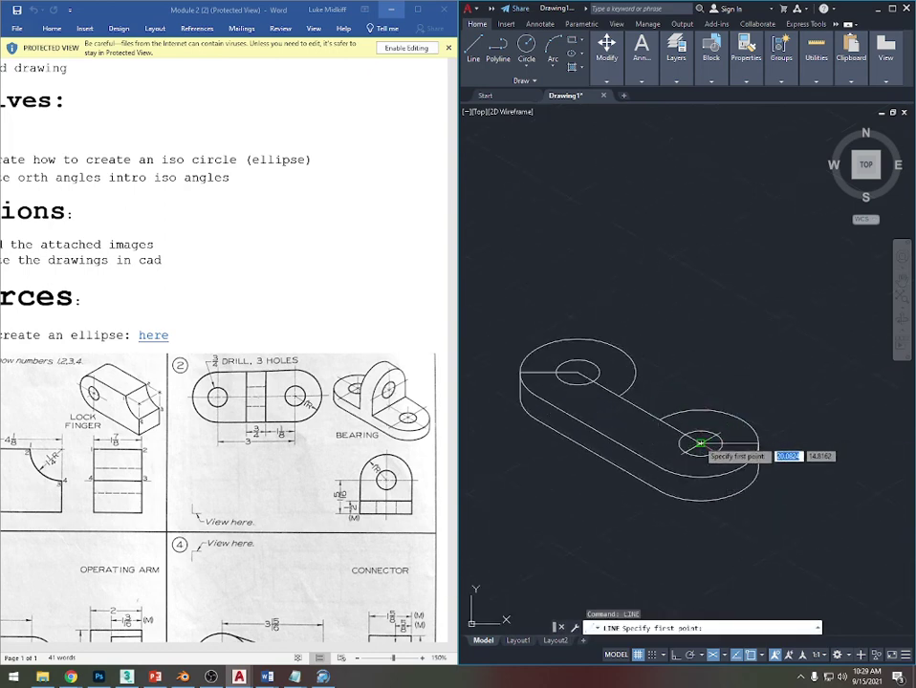
- Draw the back tangent edge from the right boss's outline across to the left boss
click(701, 444)
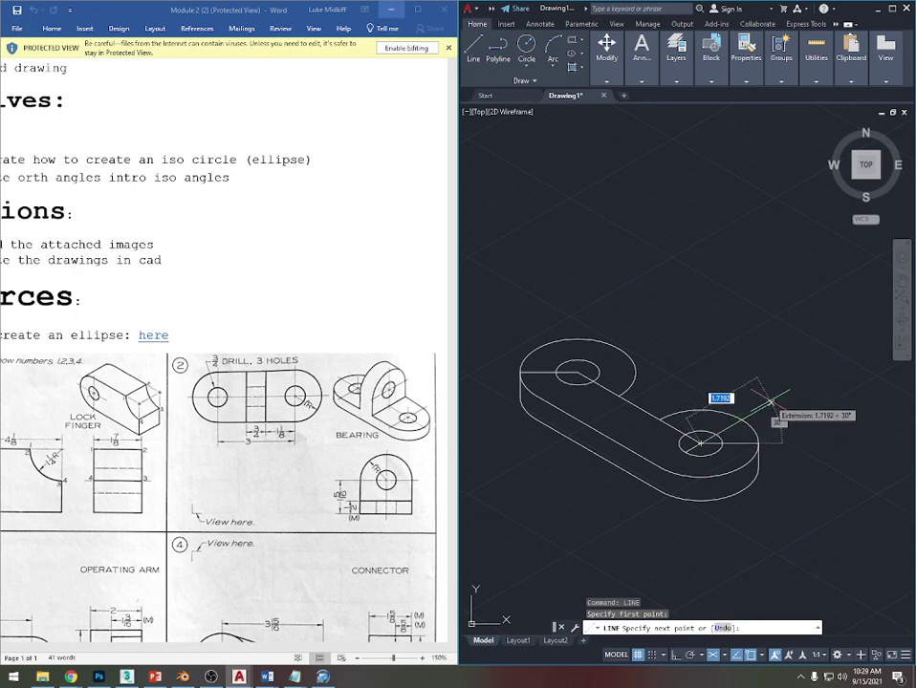
click(772, 403)
click(741, 417)
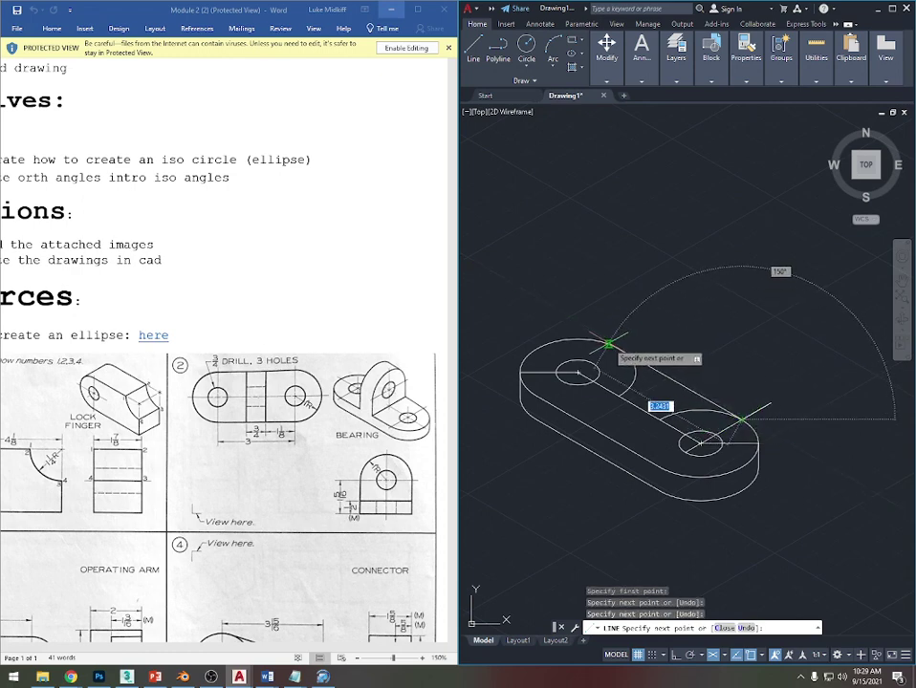
click(577, 327)
key(Escape)
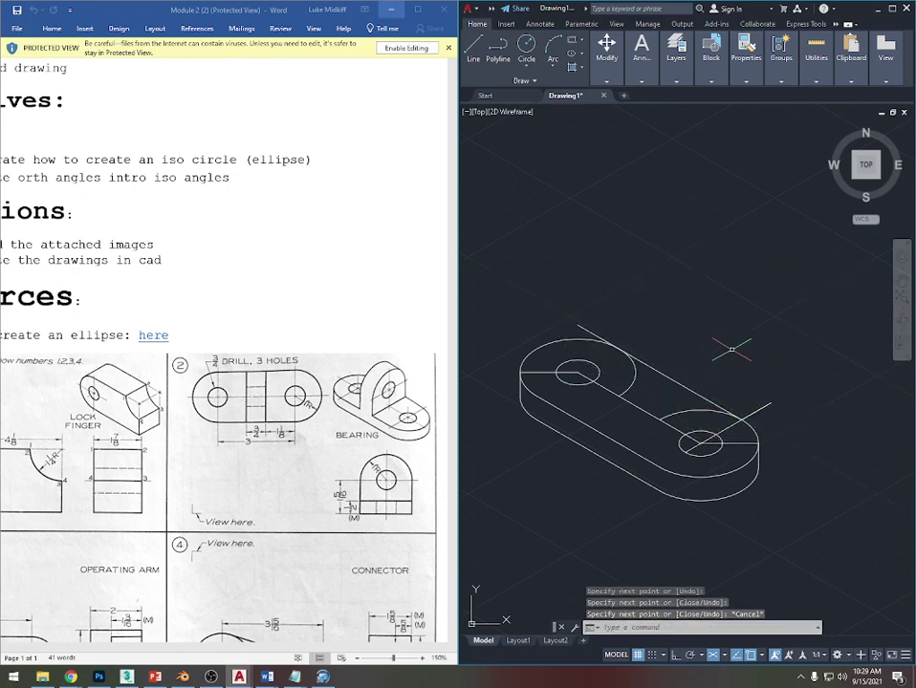
- Trim the overshooting line, construction lines and centre lines at both bosses
text(tr)
key(Return)
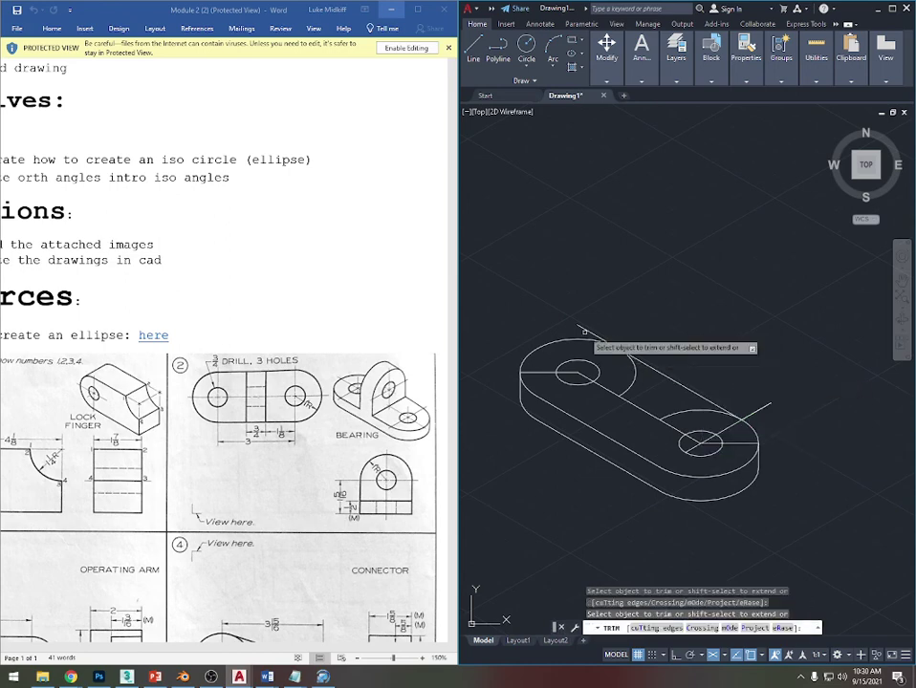
mouse_move(598, 309)
mouse_down()
mouse_move(582, 325)
mouse_move(616, 382)
mouse_move(613, 374)
mouse_move(695, 413)
mouse_up()
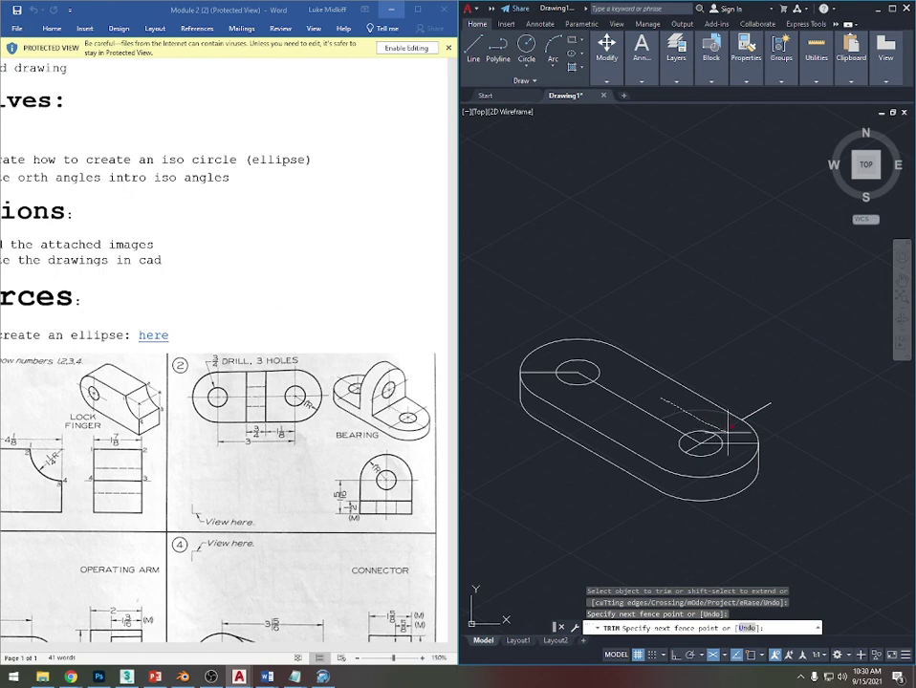
drag(738, 448, 746, 426)
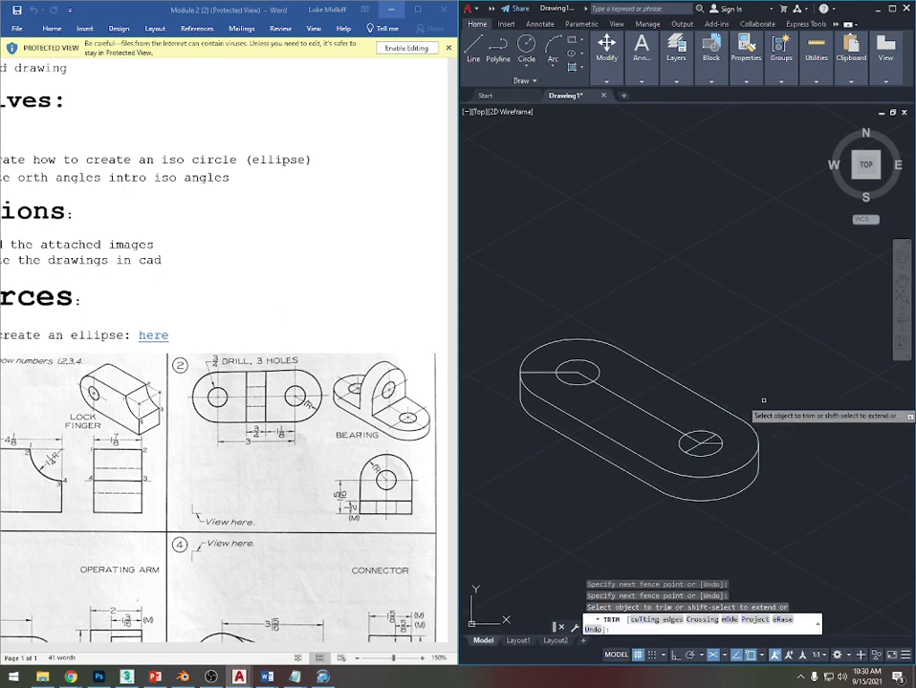
mouse_move(528, 357)
mouse_down()
mouse_move(535, 387)
mouse_move(579, 376)
mouse_up()
mouse_move(696, 430)
mouse_down()
mouse_move(714, 446)
mouse_move(705, 439)
mouse_up()
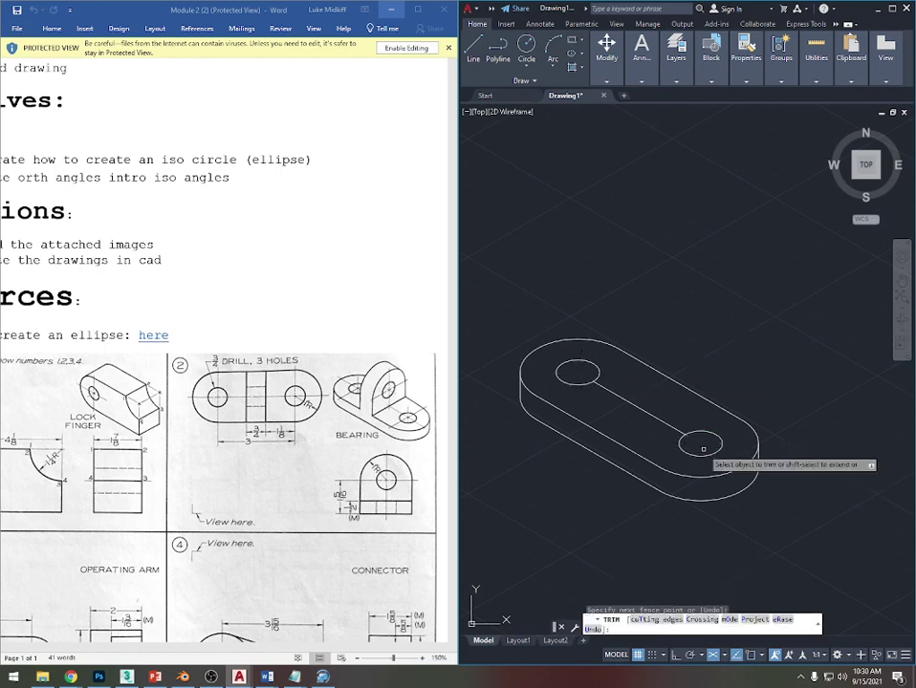
key(Escape)
scroll(755, 349, down, 2)
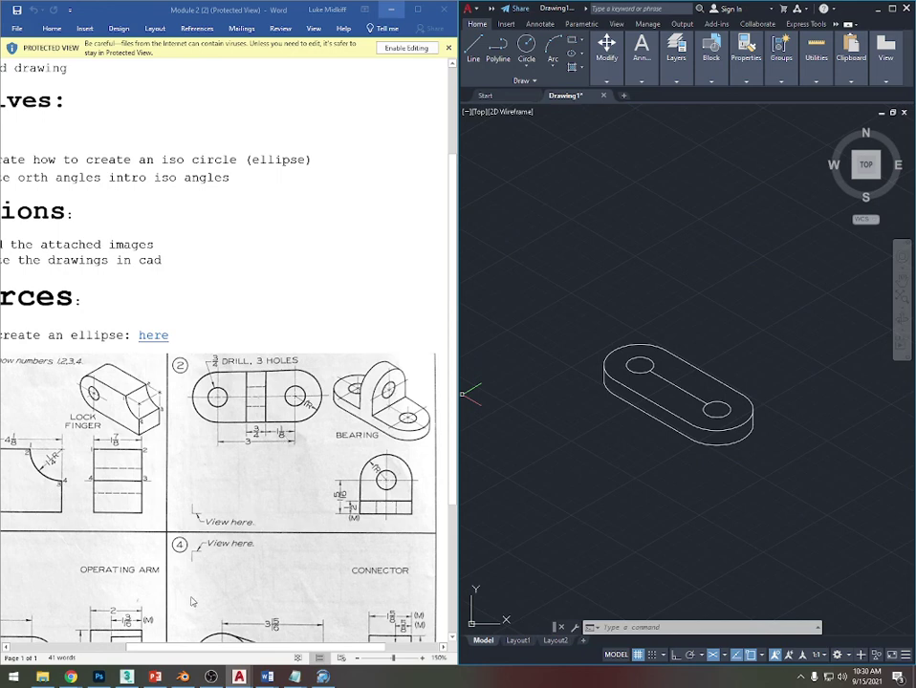
mouse_move(71, 677)
click(249, 633)
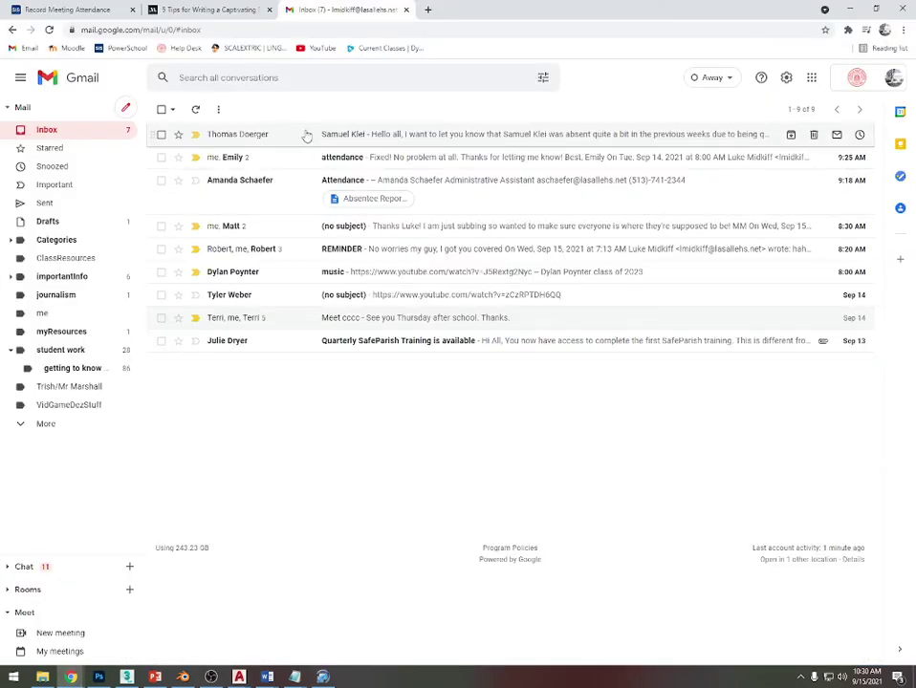
click(428, 9)
click(421, 30)
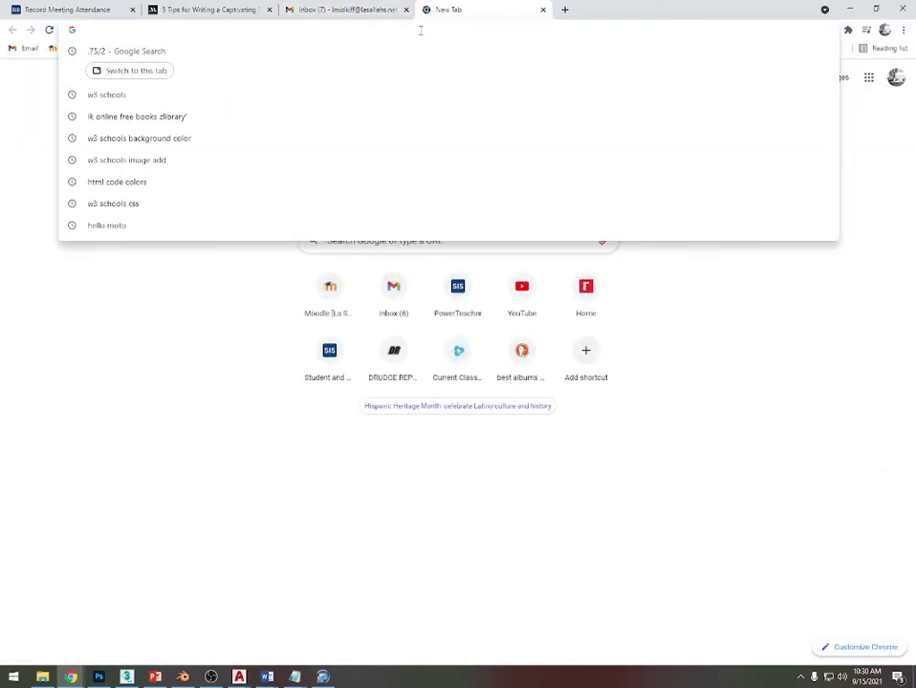
text(1/8)
key(Return)
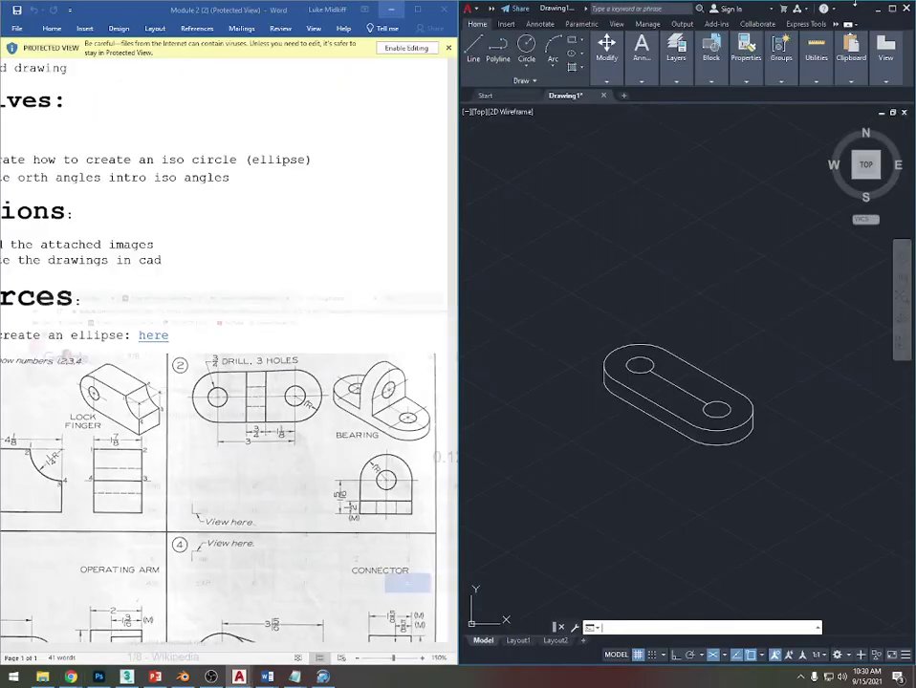
- Draw construction lines from the right hole's centre, ending with a 1.125-unit segment at 150°
key(alt+Tab)
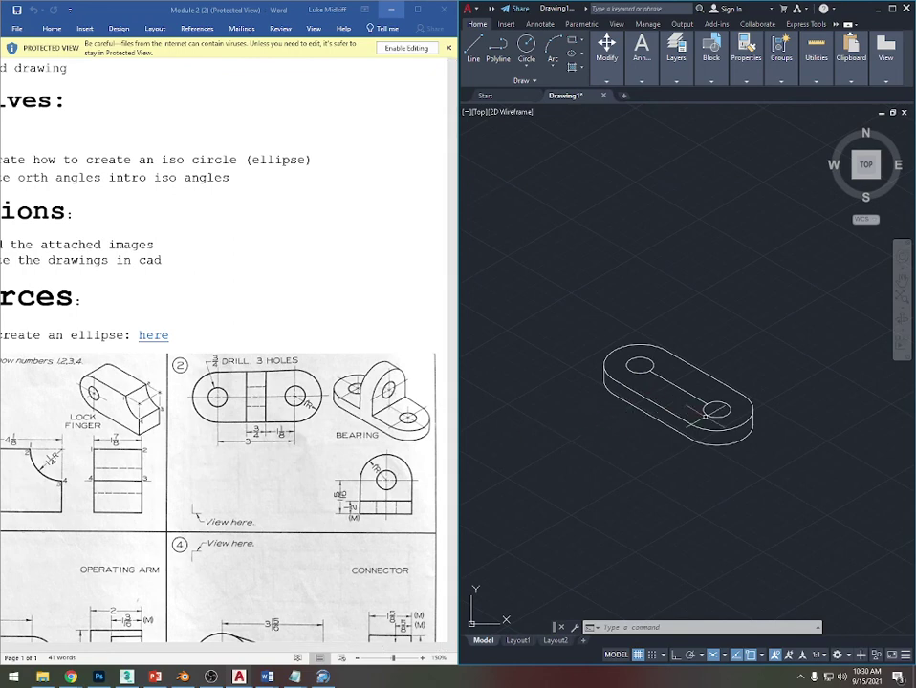
text(li)
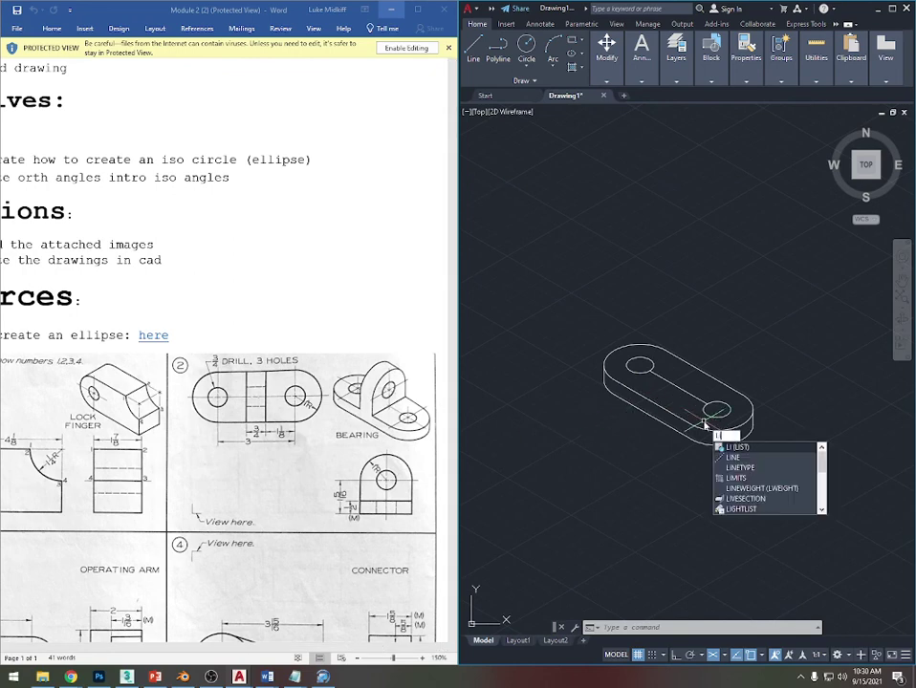
click(728, 458)
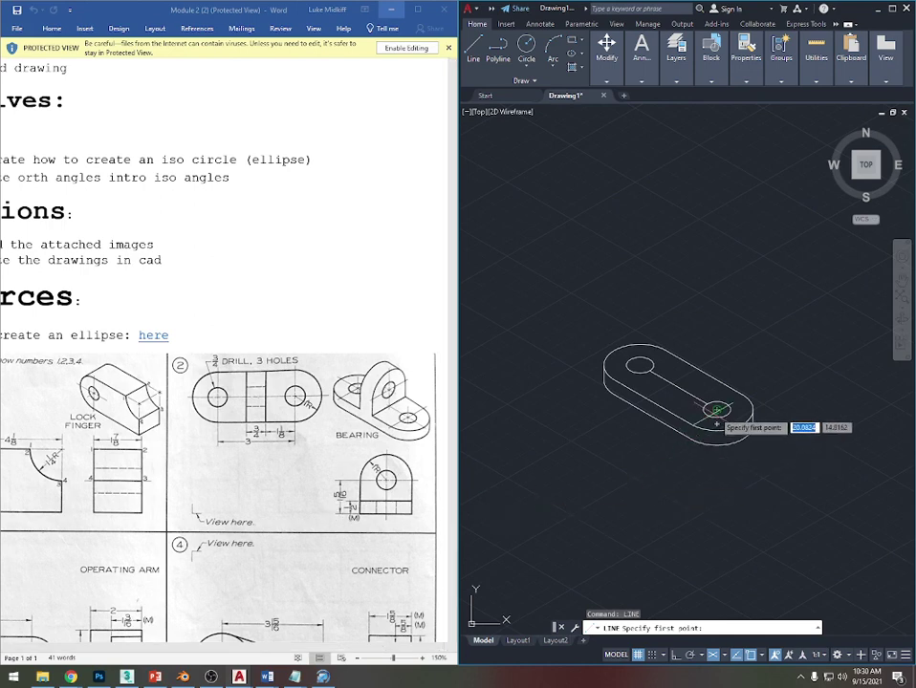
click(716, 409)
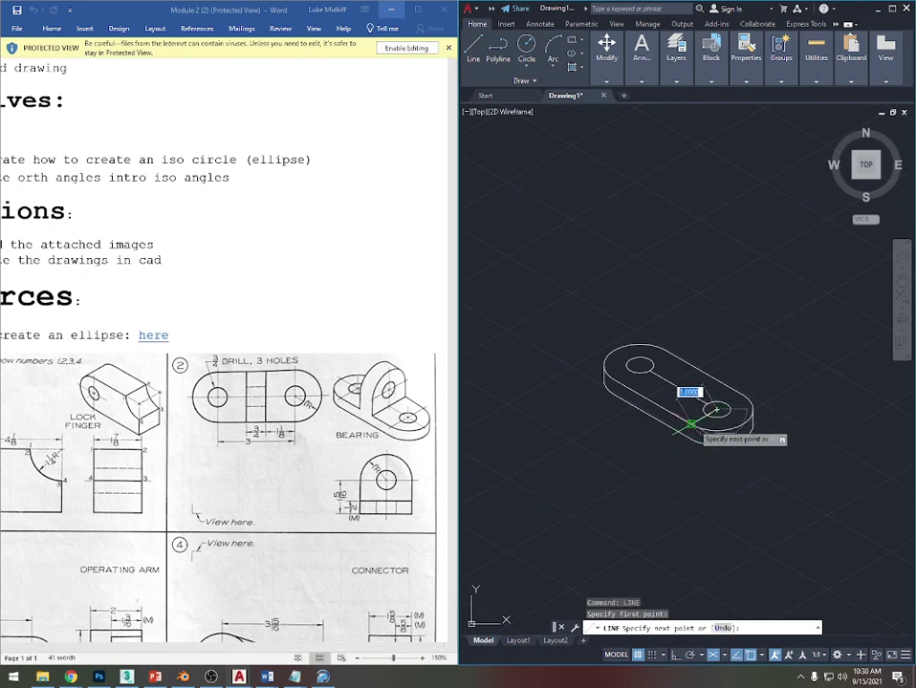
click(691, 424)
click(693, 438)
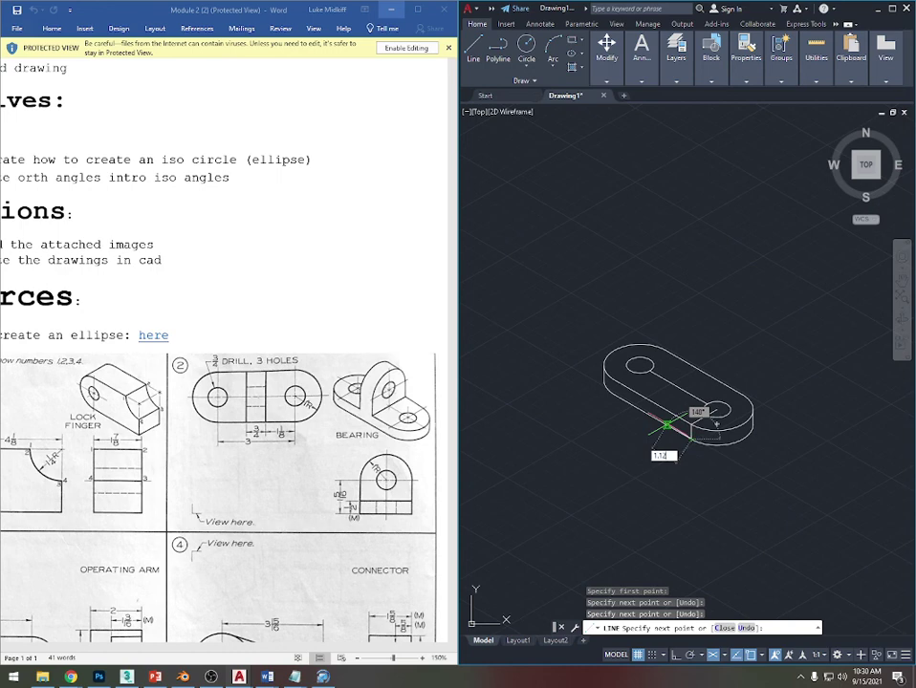
key(Tab)
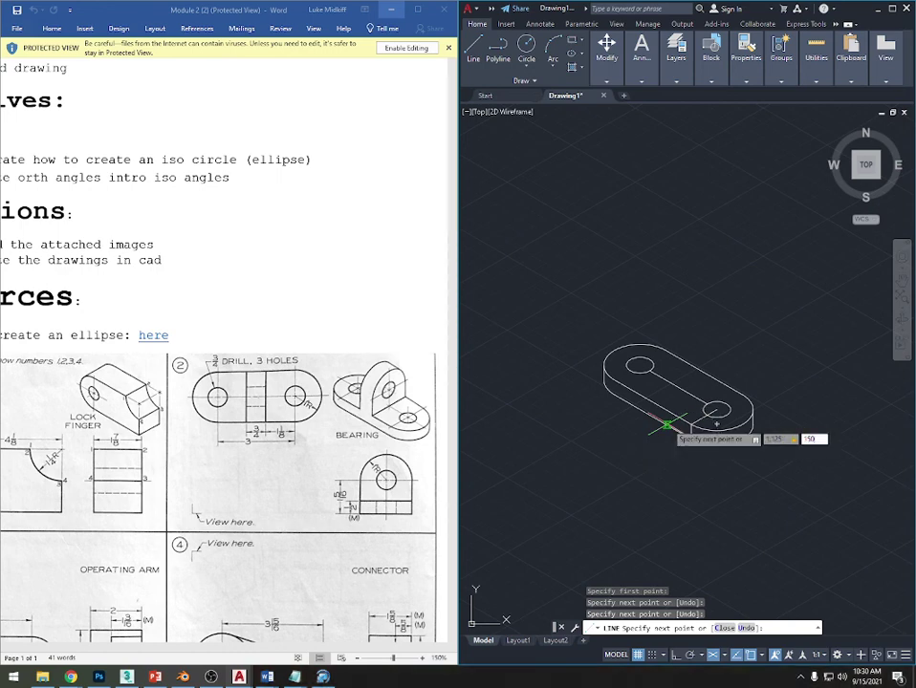
text(150)
key(Return)
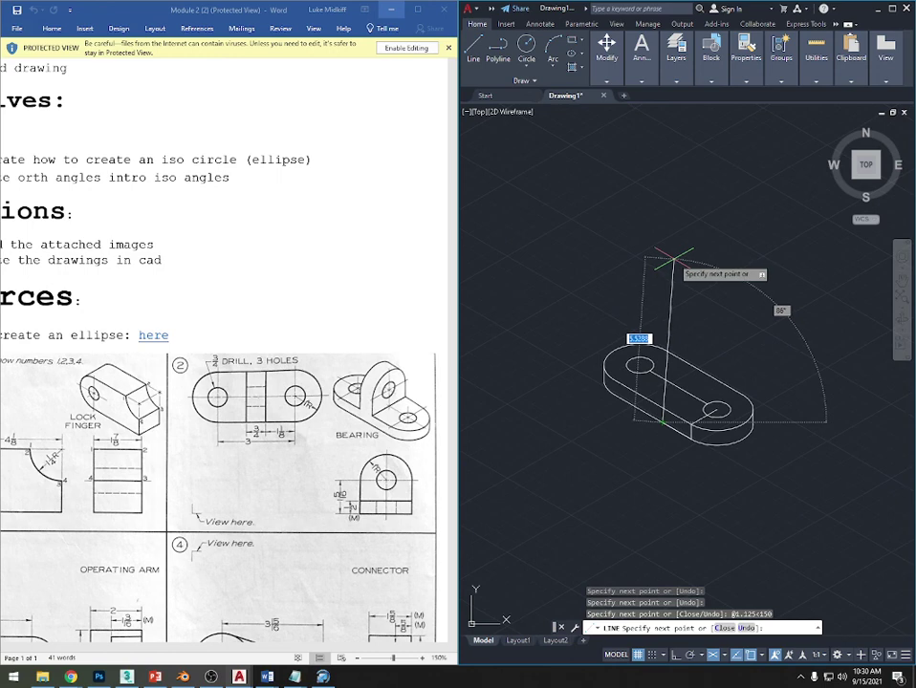
key(Escape)
- Convert 5/16 to 0.3125 with Chrome's search calculator, then minimize Chrome
mouse_move(69, 677)
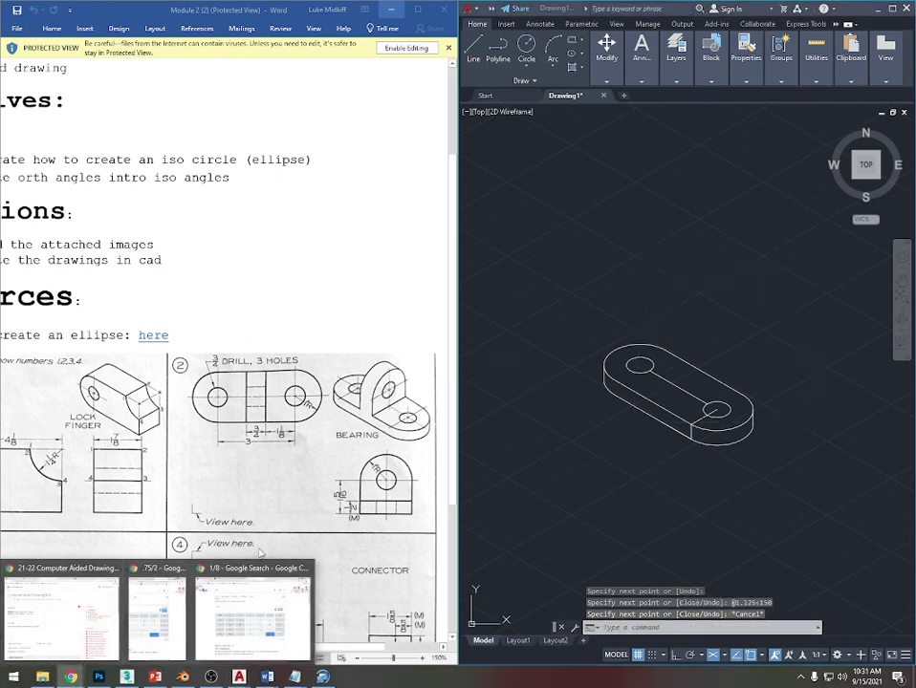
click(260, 589)
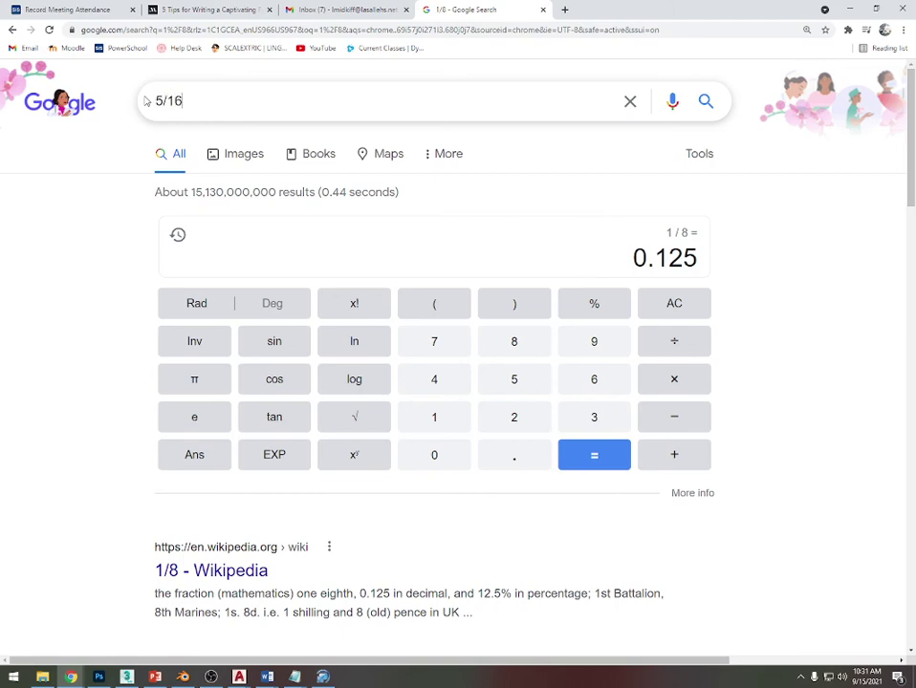
key(Return)
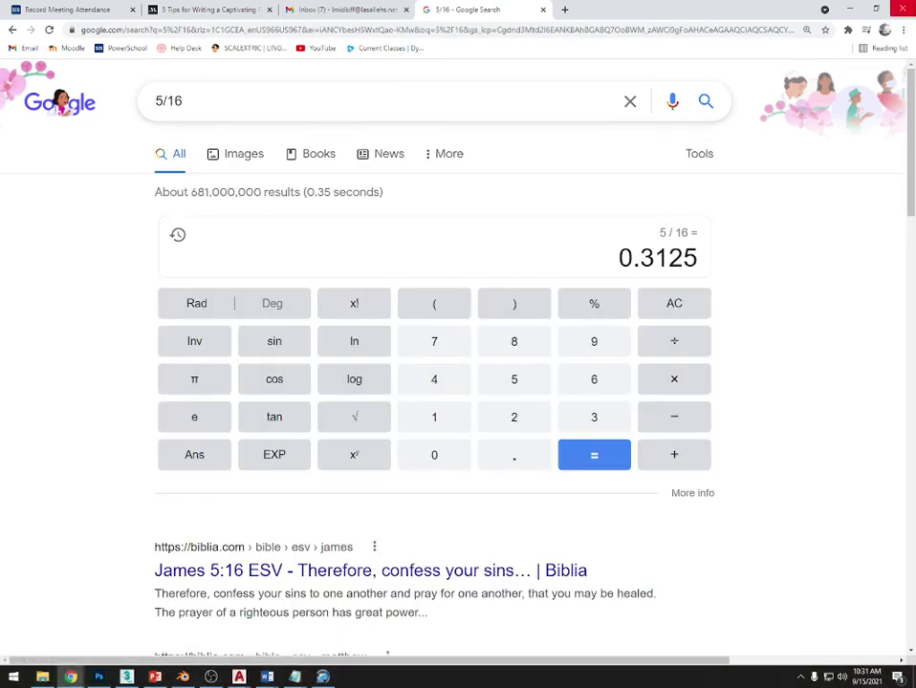
click(854, 8)
- Draw a 1.3125-long vertical line up from the plate's lower front corner
scroll(690, 416, up, 2)
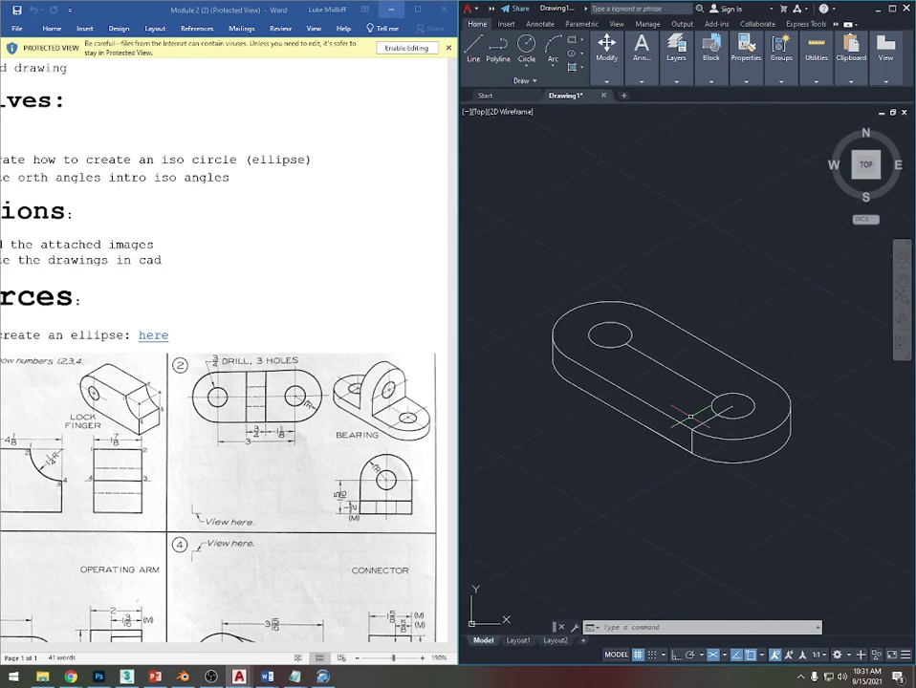
text(LI)
click(711, 453)
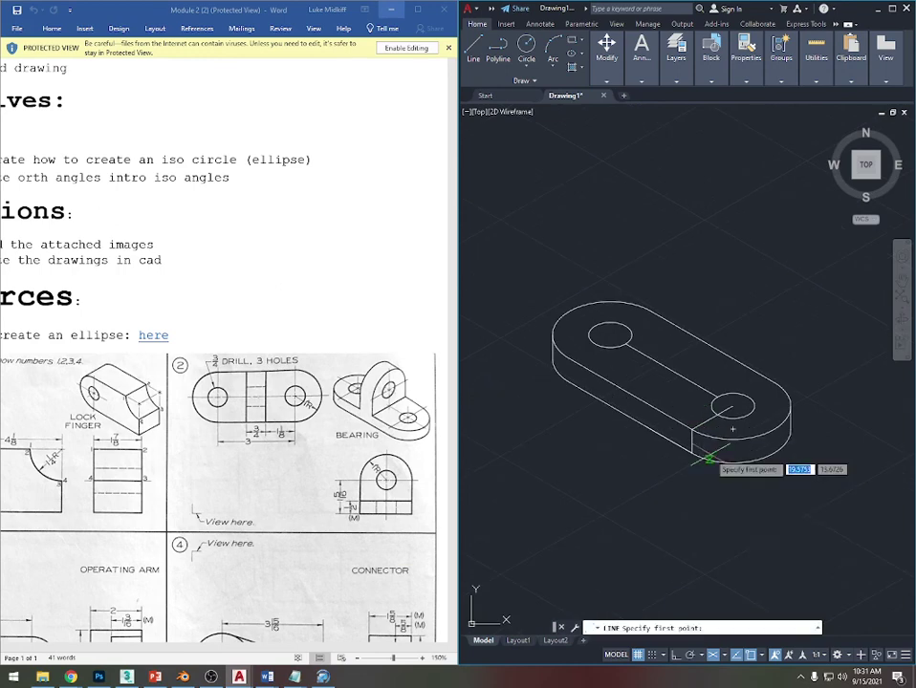
click(706, 457)
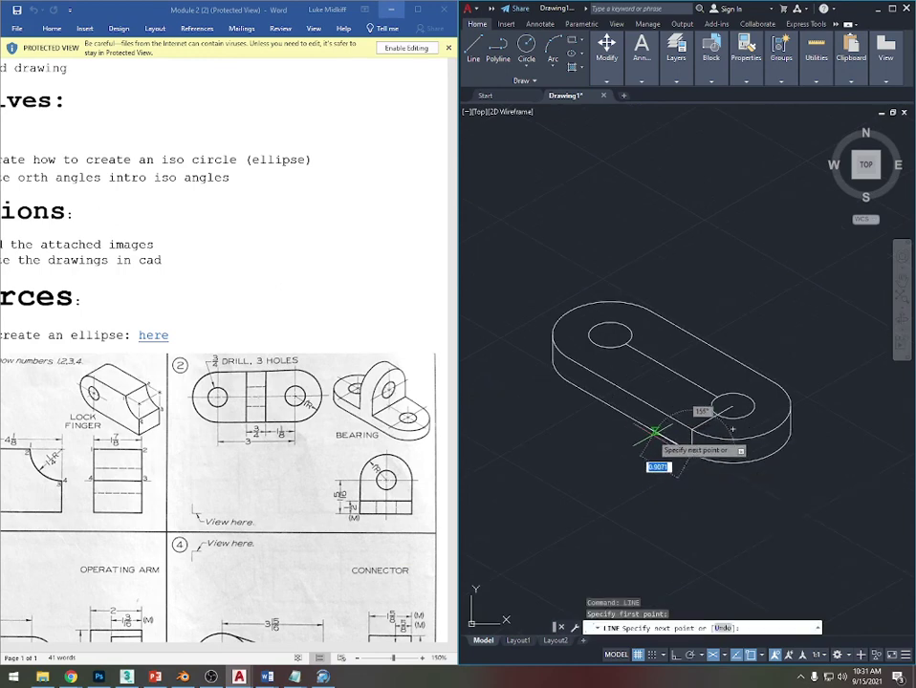
click(647, 425)
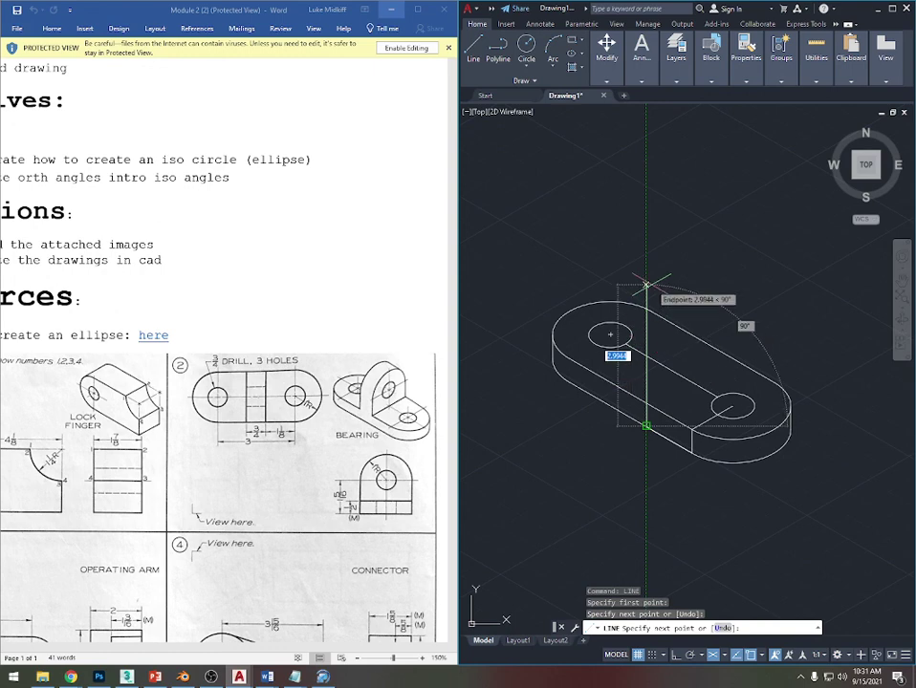
text(1)
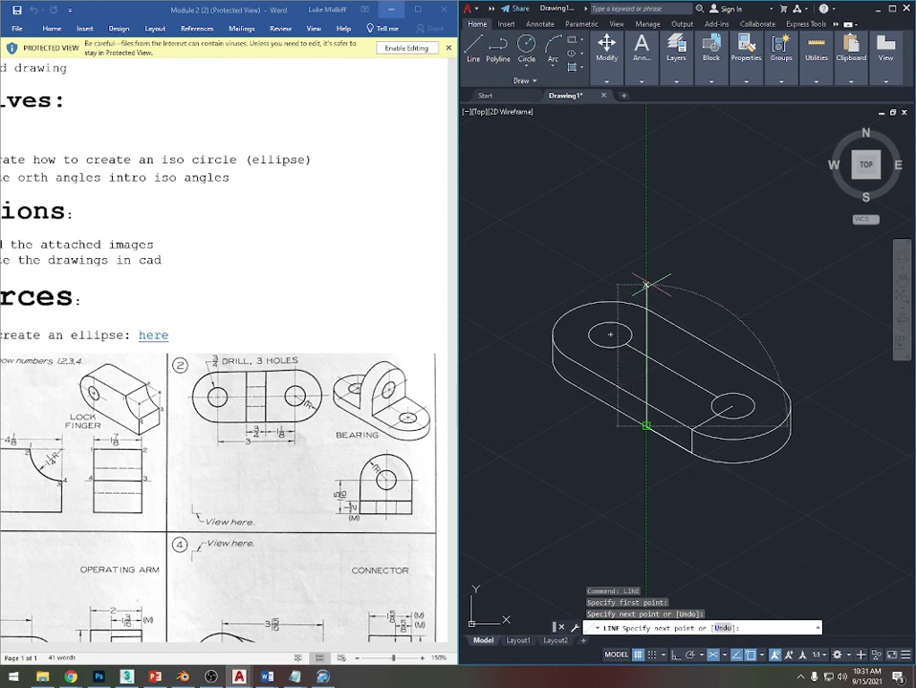
text(.3125)
key(Return)
key(Escape)
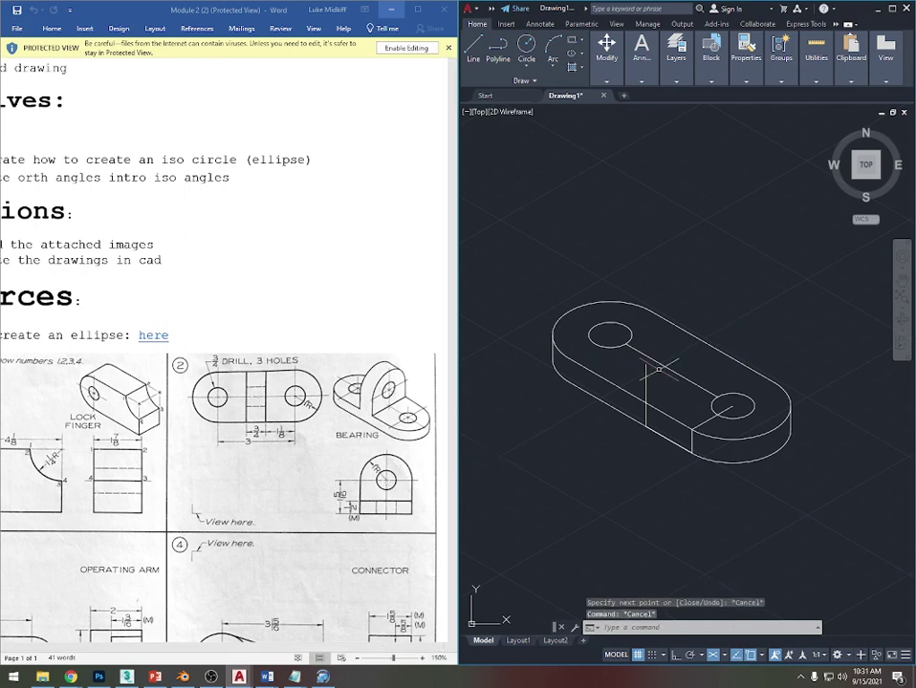
- Switch to the right isoplane and draw a 1-unit line at 30° from the vertical line's top
key(F5)
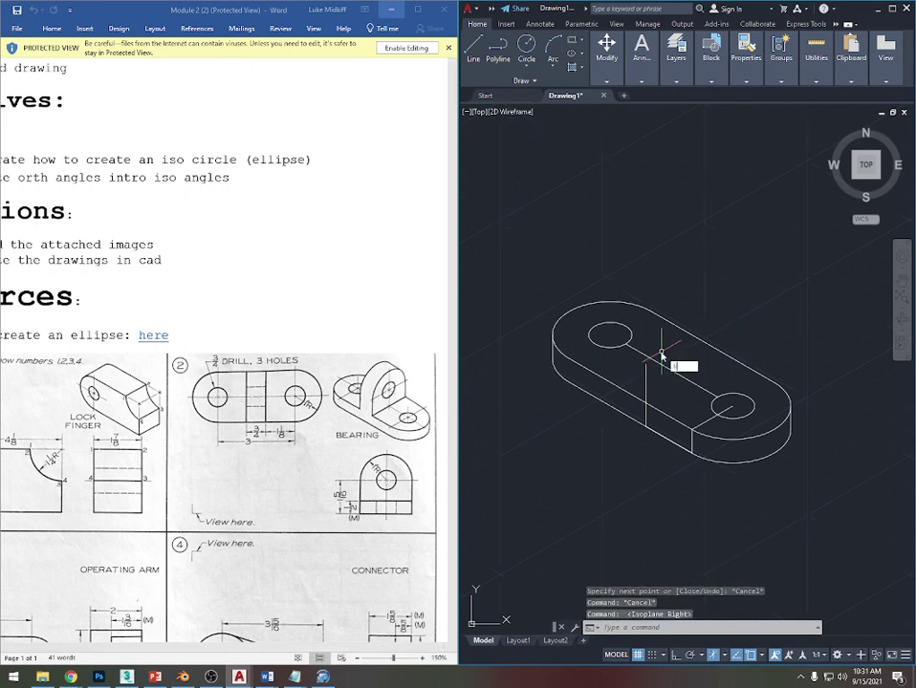
right_click(666, 363)
click(690, 374)
click(647, 364)
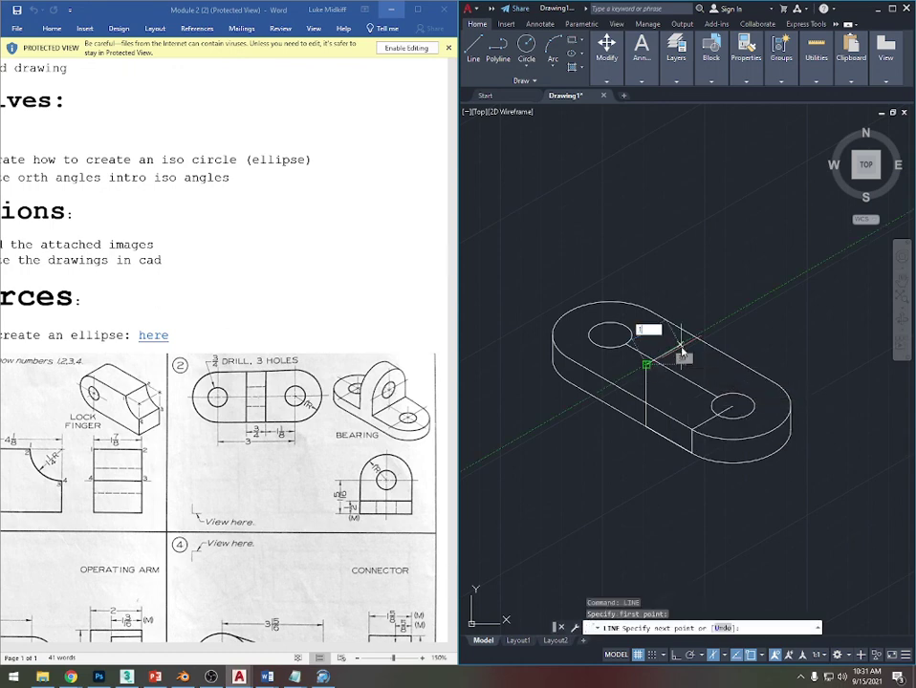
key(Tab)
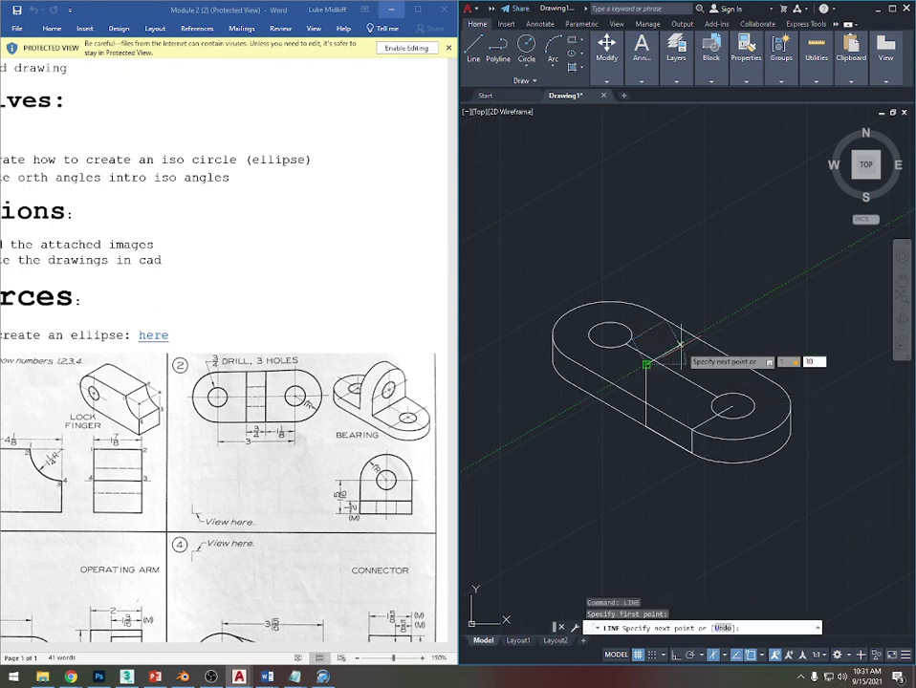
key(Return)
key(Escape)
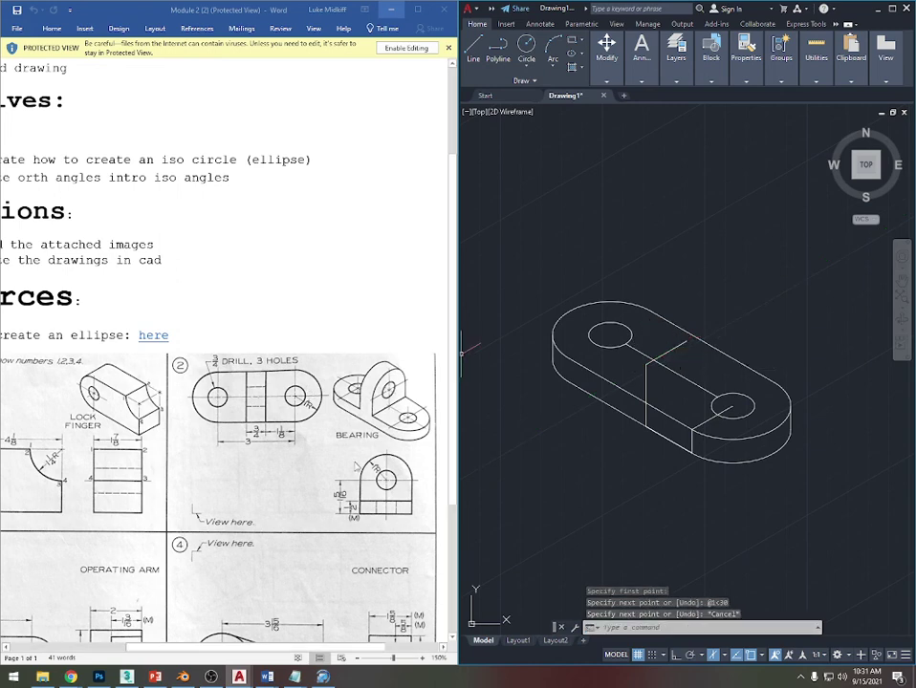
- Draw the boss as a radius-1 isocircle centred at the short line's end
text(el)
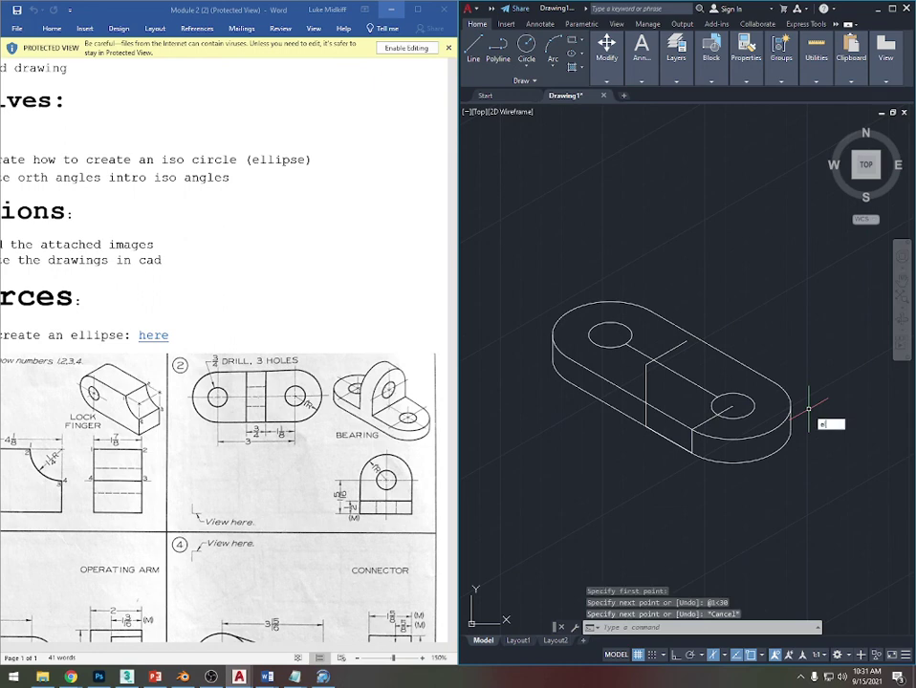
key(Return)
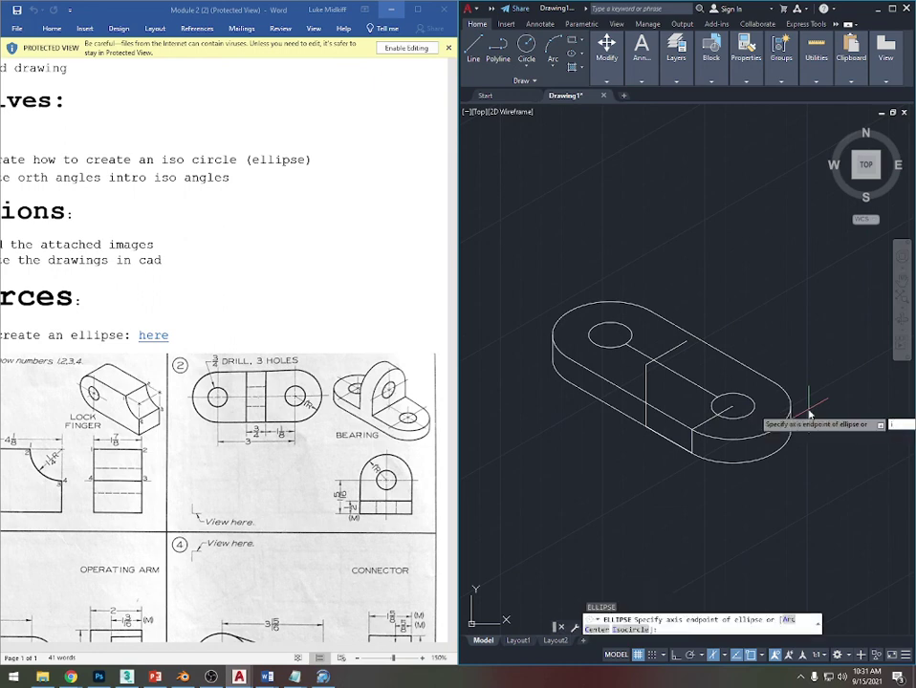
key(Return)
click(687, 341)
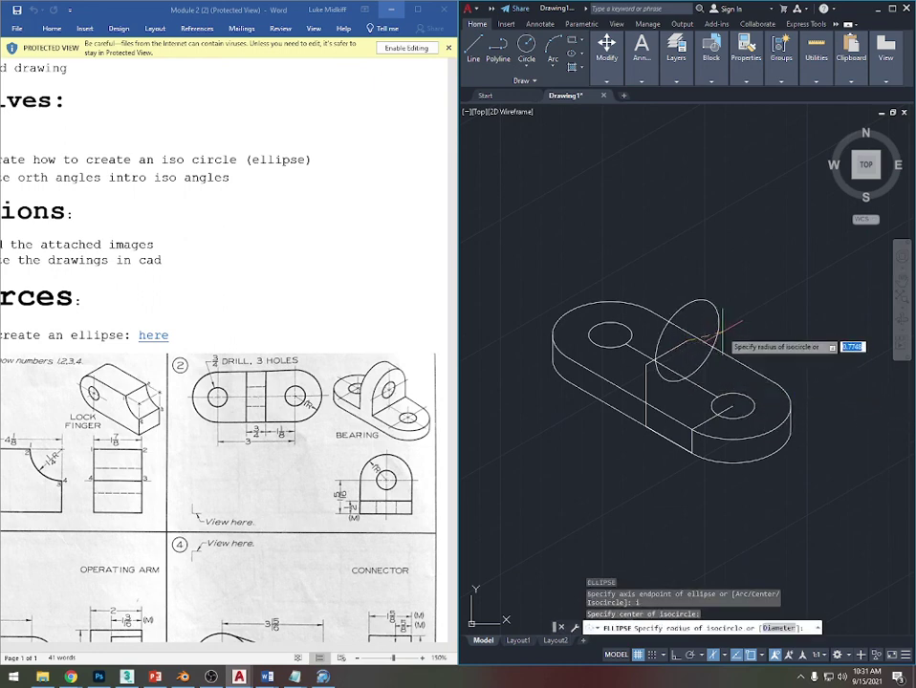
key(Return)
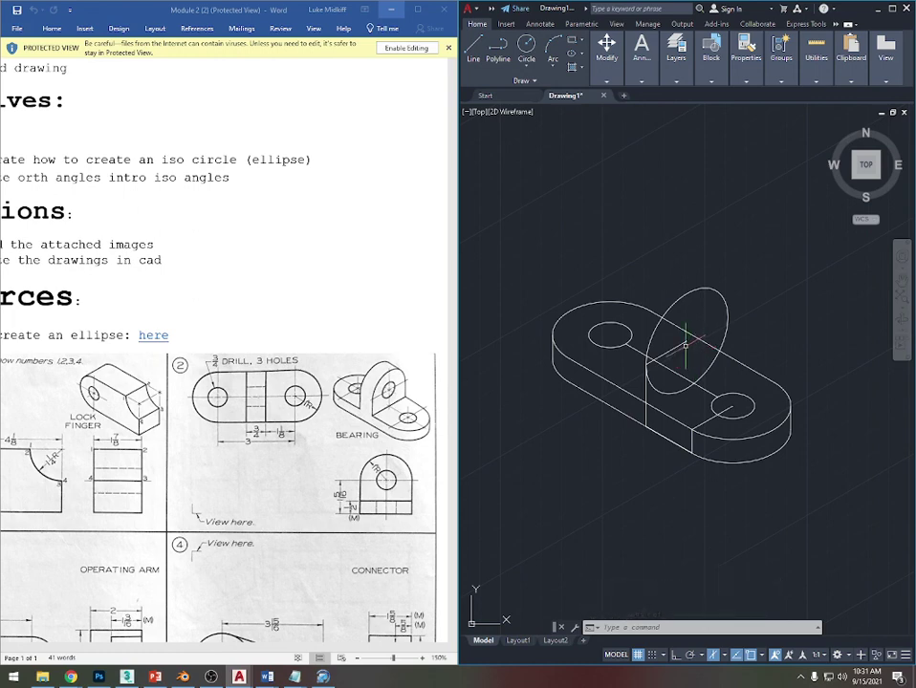
- Add a concentric 0.375-radius isocircle for the drilled hole
text(el)
key(Return)
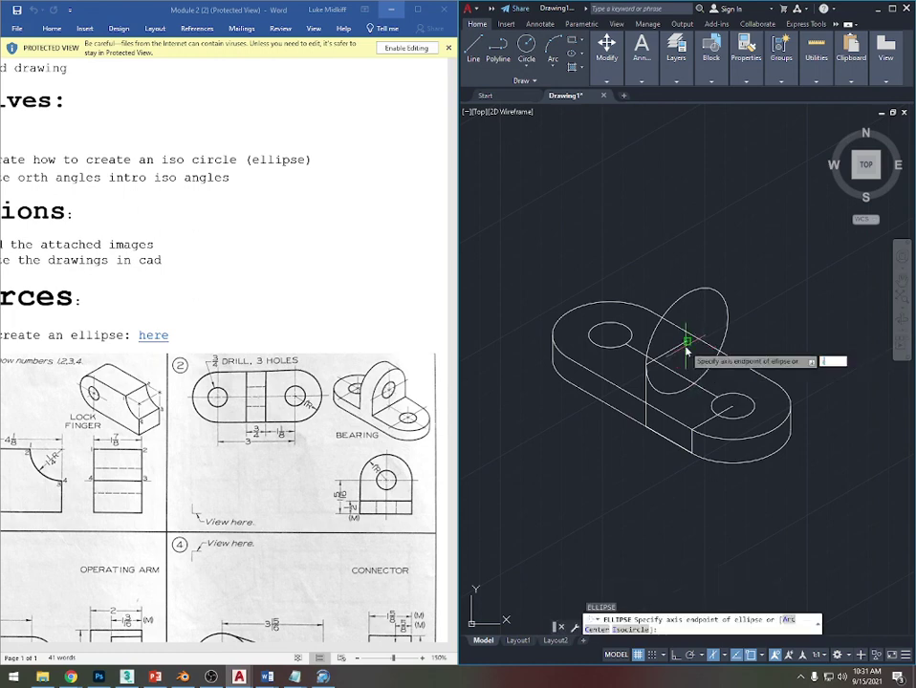
text(i)
key(Return)
click(687, 342)
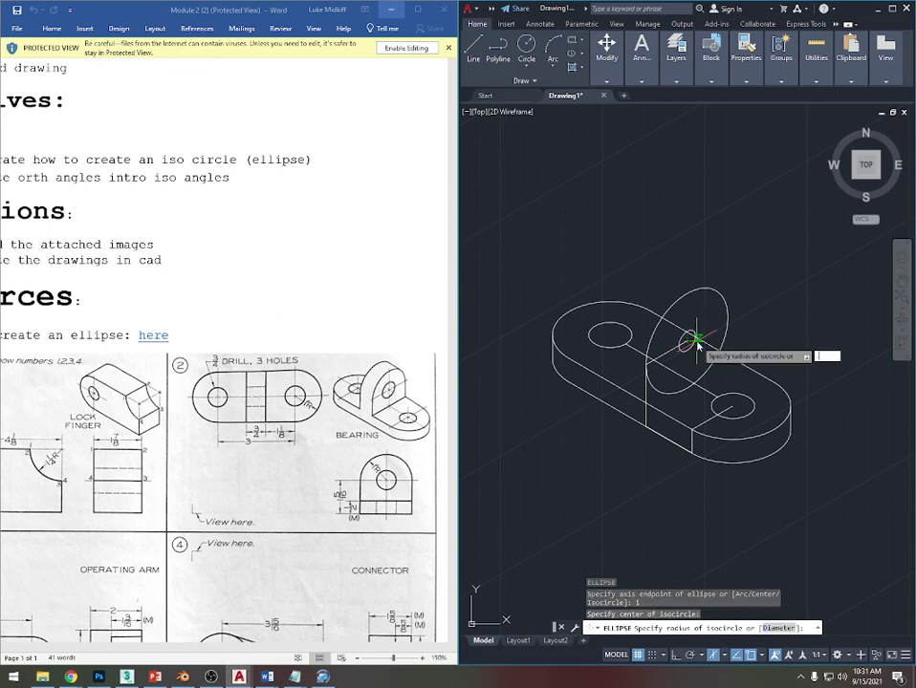
key(Return)
key(Escape)
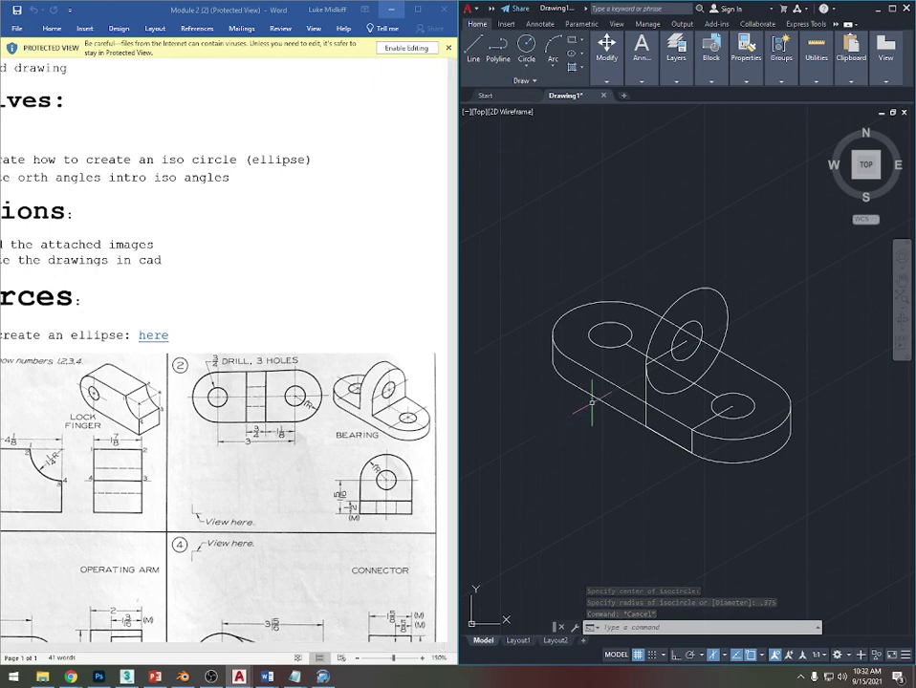
- Draw a 0.75-unit guide line at 150° from the boss's lower edge
text(l)
key(Return)
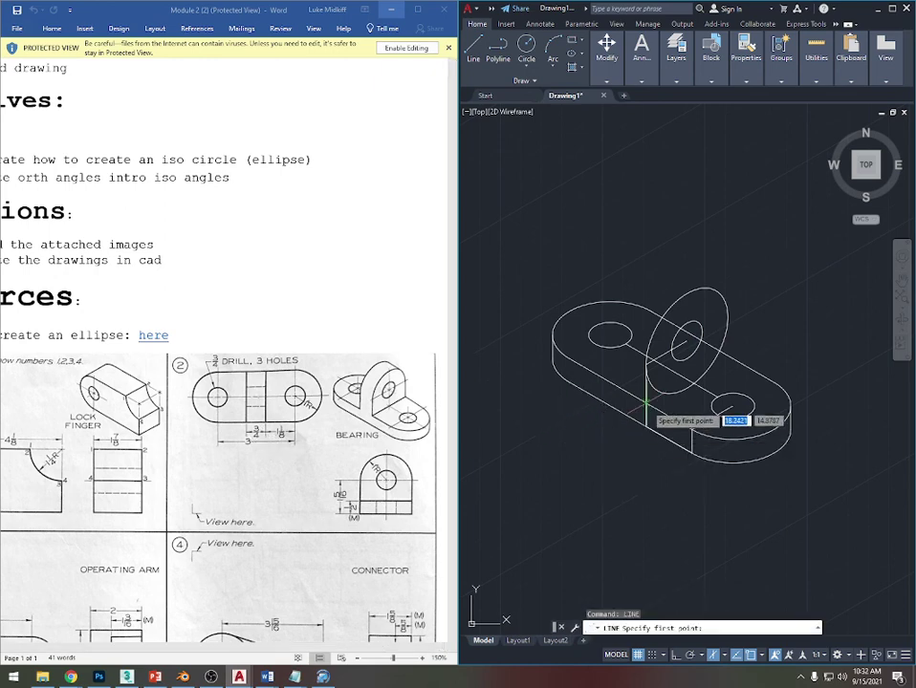
click(649, 401)
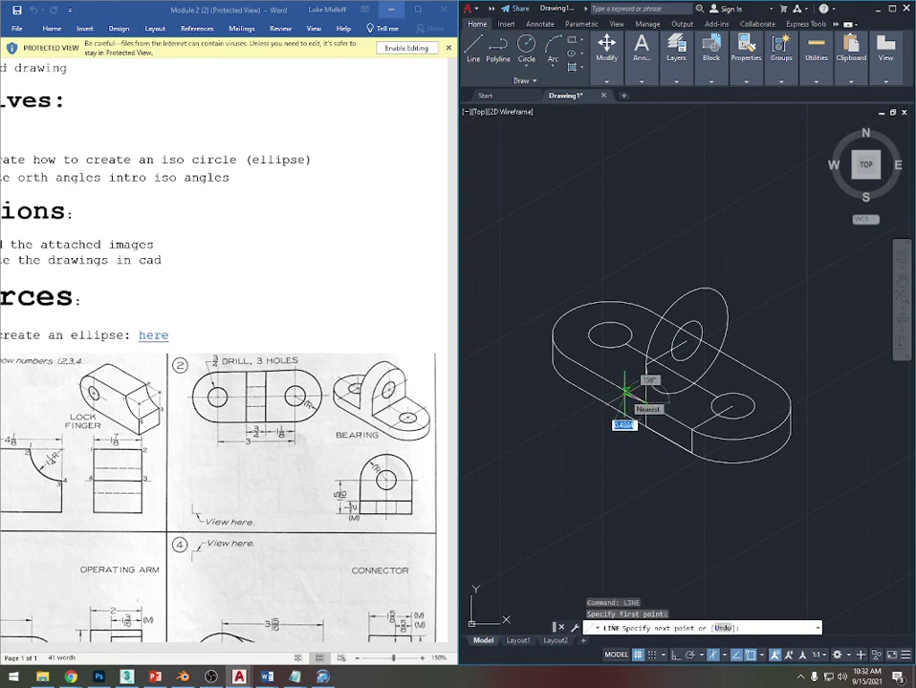
text(.75)
key(Tab)
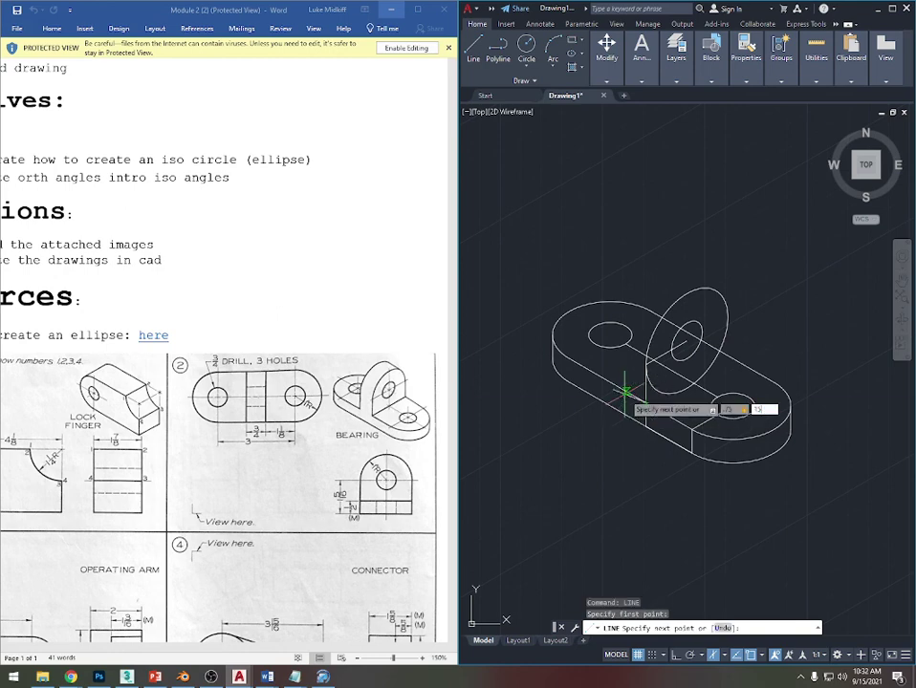
key(Return)
key(Escape)
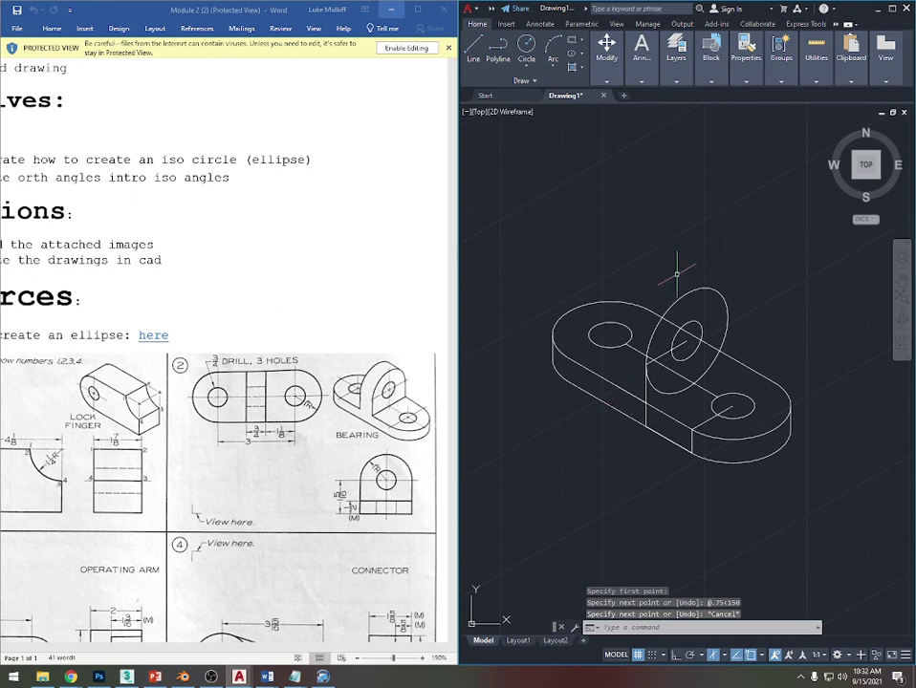
- Copy the boss ellipse and its vertical edge from the guide line's start to its far end
click(701, 285)
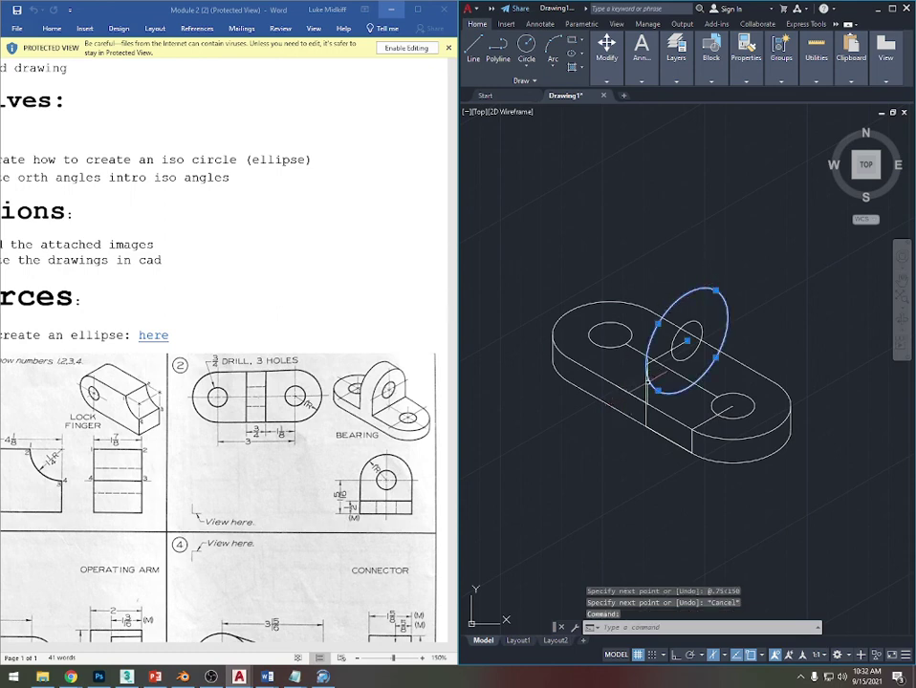
click(647, 382)
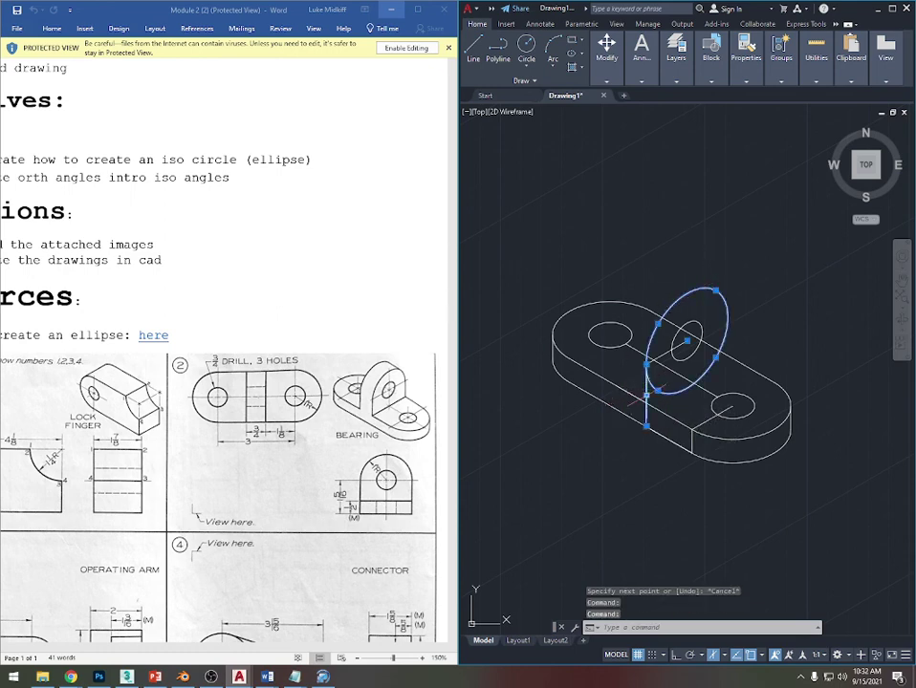
right_click(647, 392)
click(688, 212)
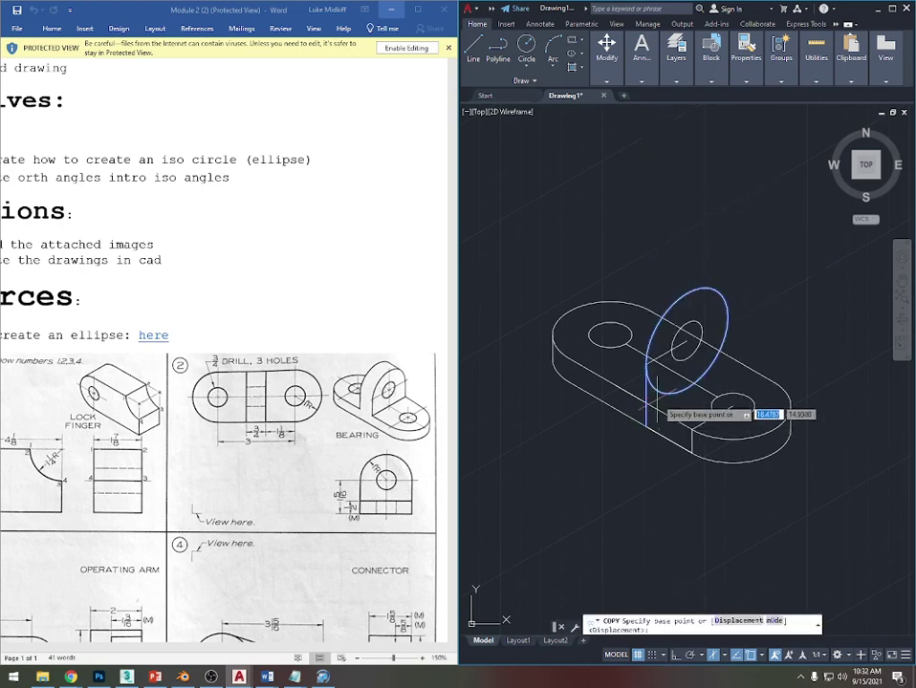
scroll(650, 407, up, 5)
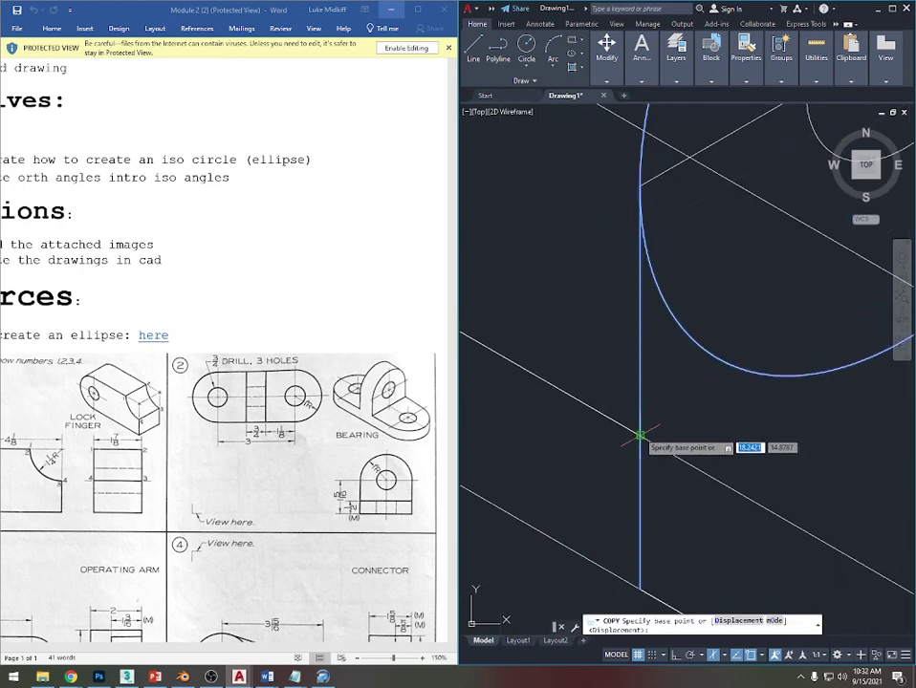
click(640, 437)
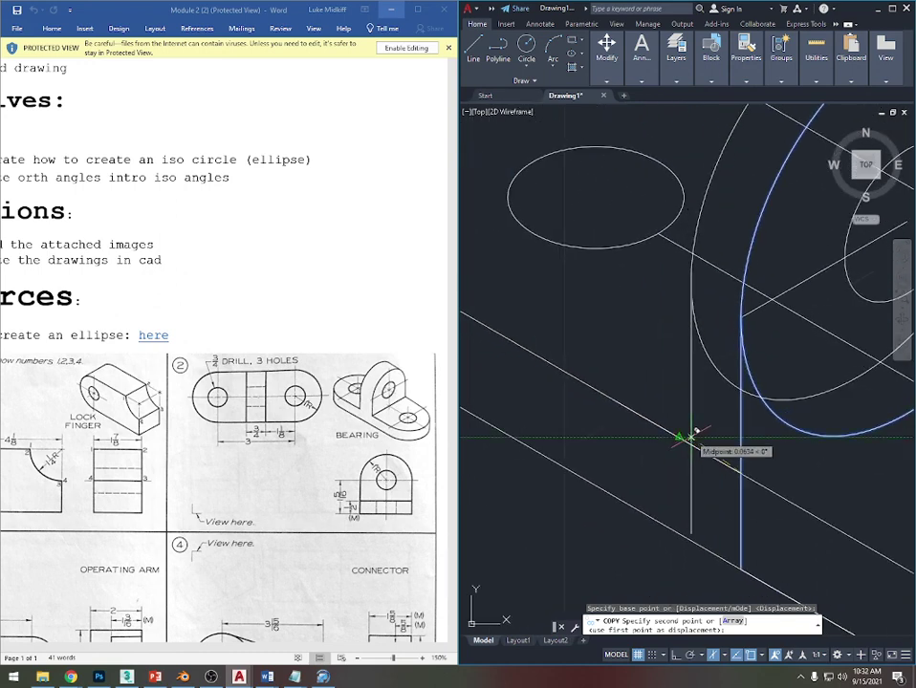
scroll(690, 436, down, 5)
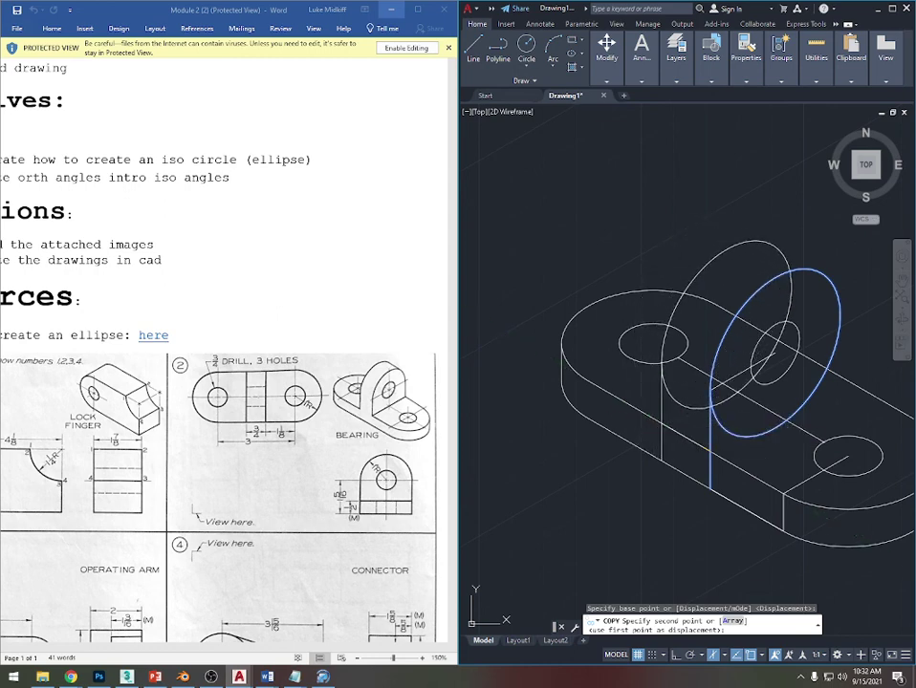
click(666, 418)
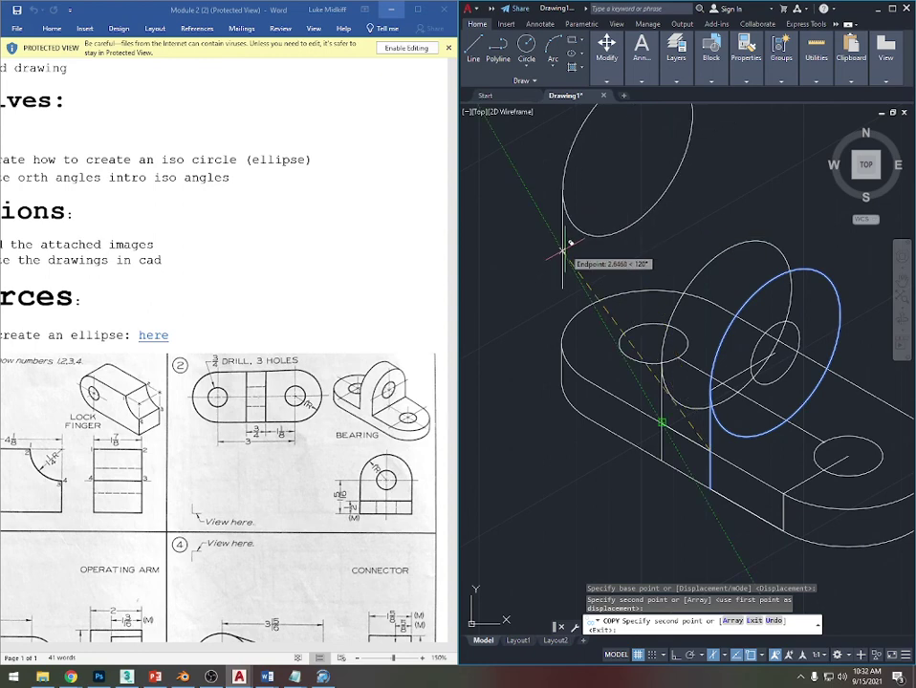
key(Escape)
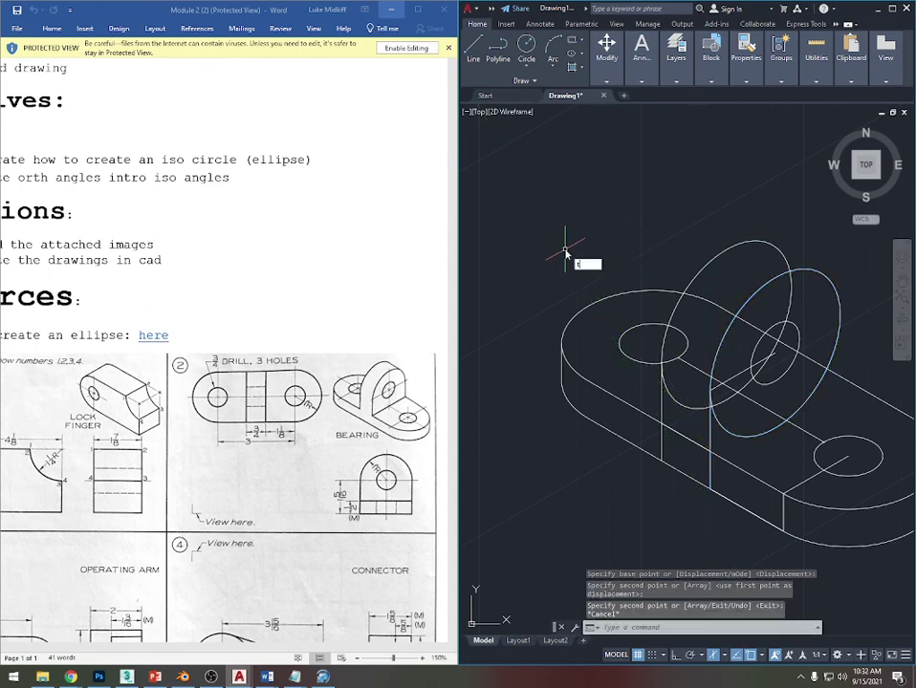
text(r)
key(Return)
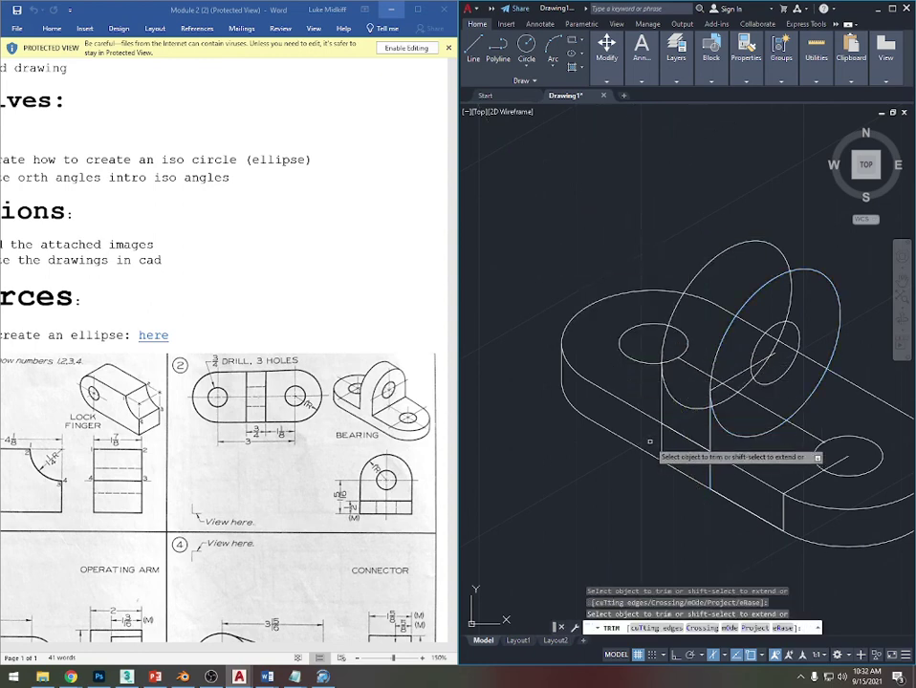
- Fence-trim the stray line in the right hole and the hidden edges inside the left ring
click(649, 442)
click(747, 488)
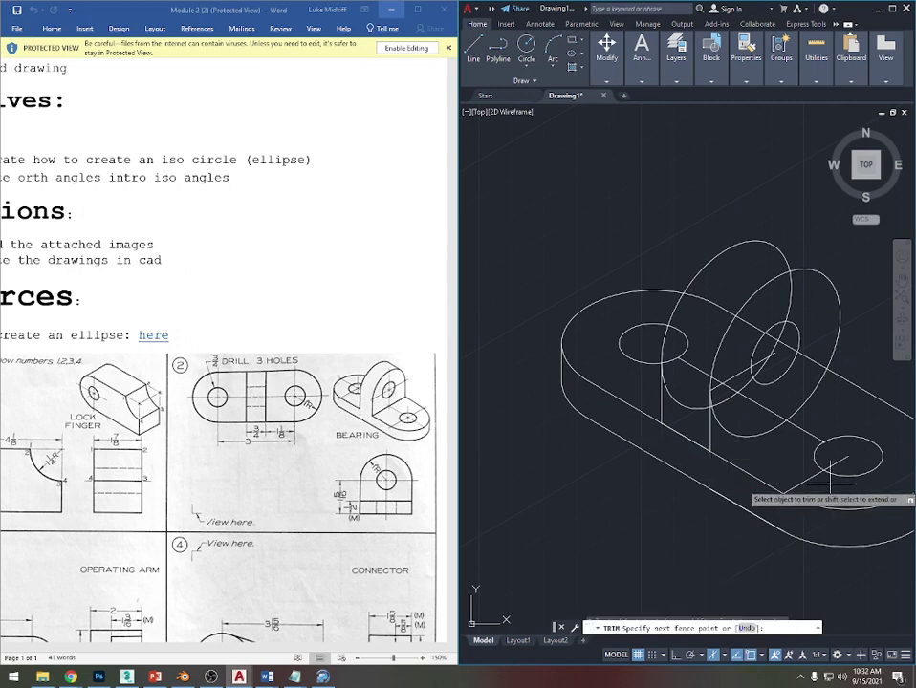
key(Return)
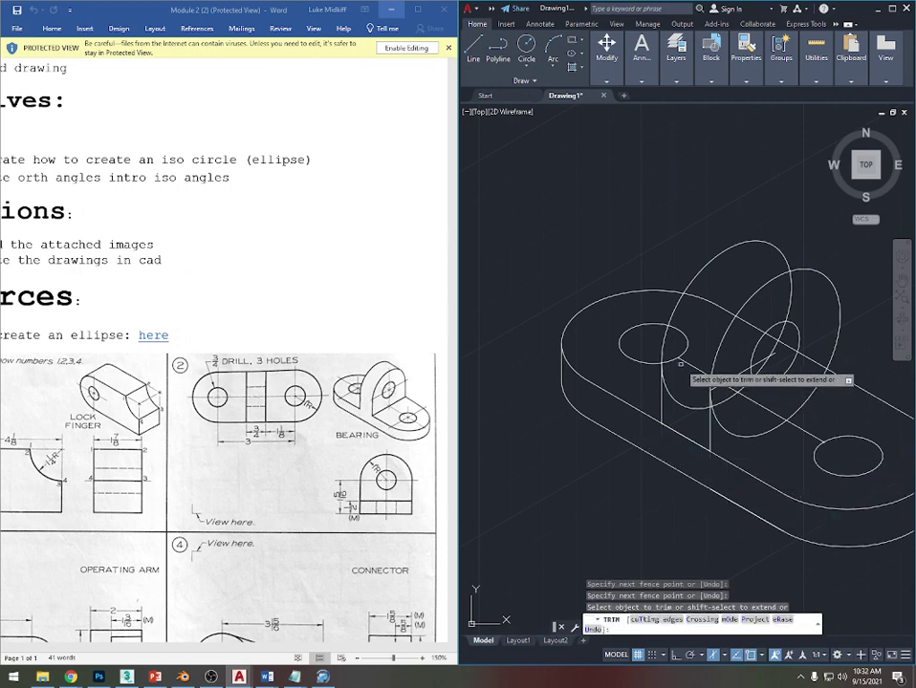
click(685, 337)
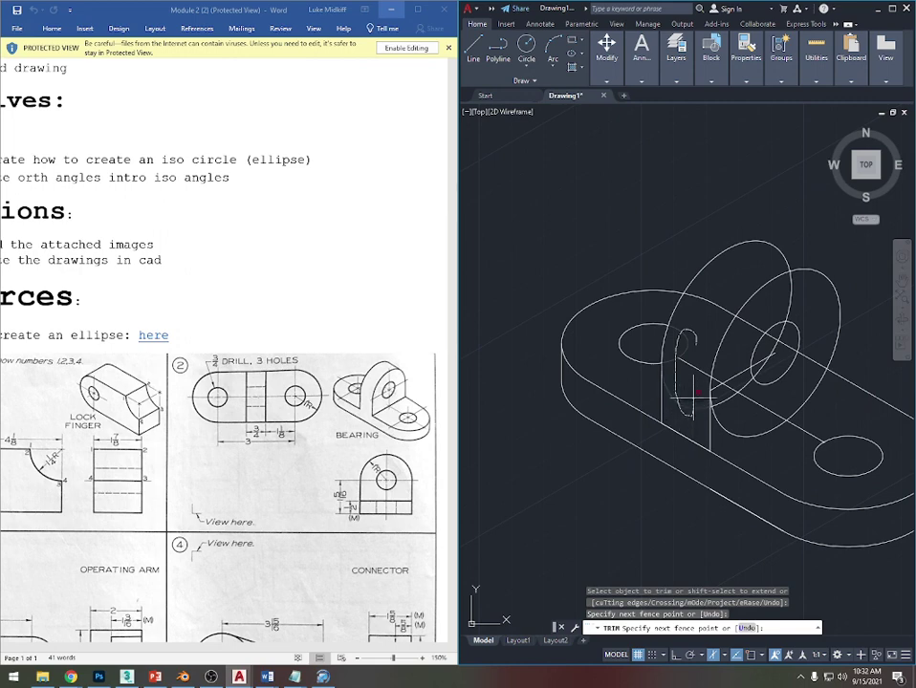
key(Return)
click(713, 302)
click(706, 307)
key(Return)
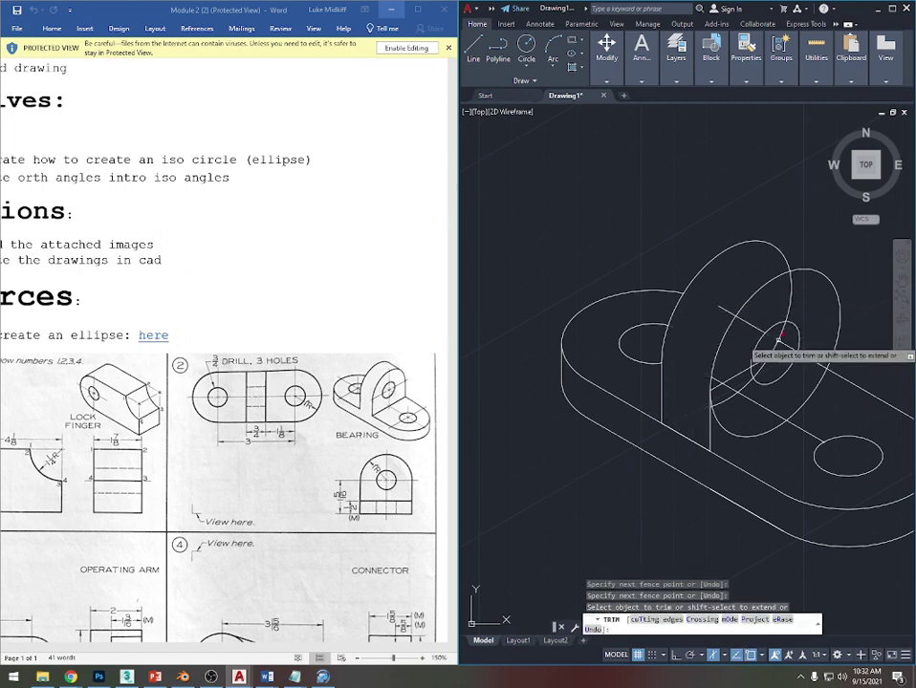
- Trim the front ring's hidden arcs and the leftover segment inside the hole
click(771, 308)
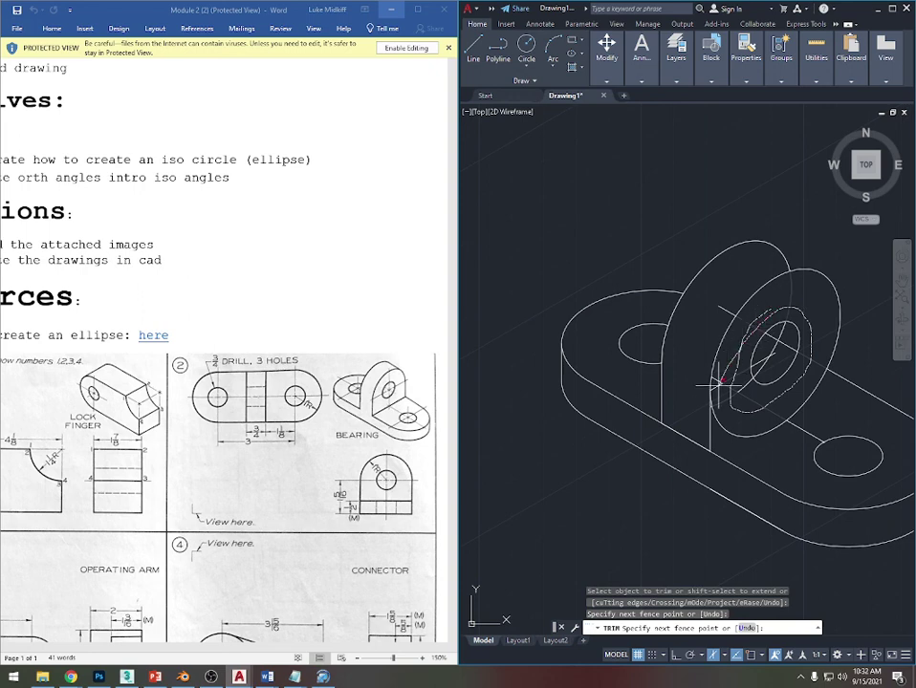
key(Return)
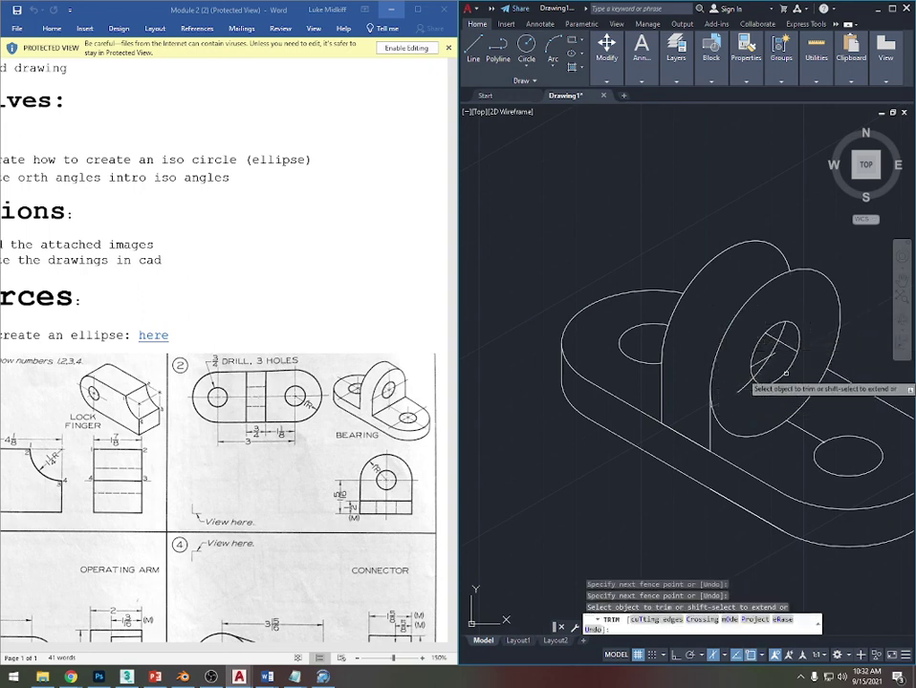
scroll(782, 363, up, 3)
click(809, 314)
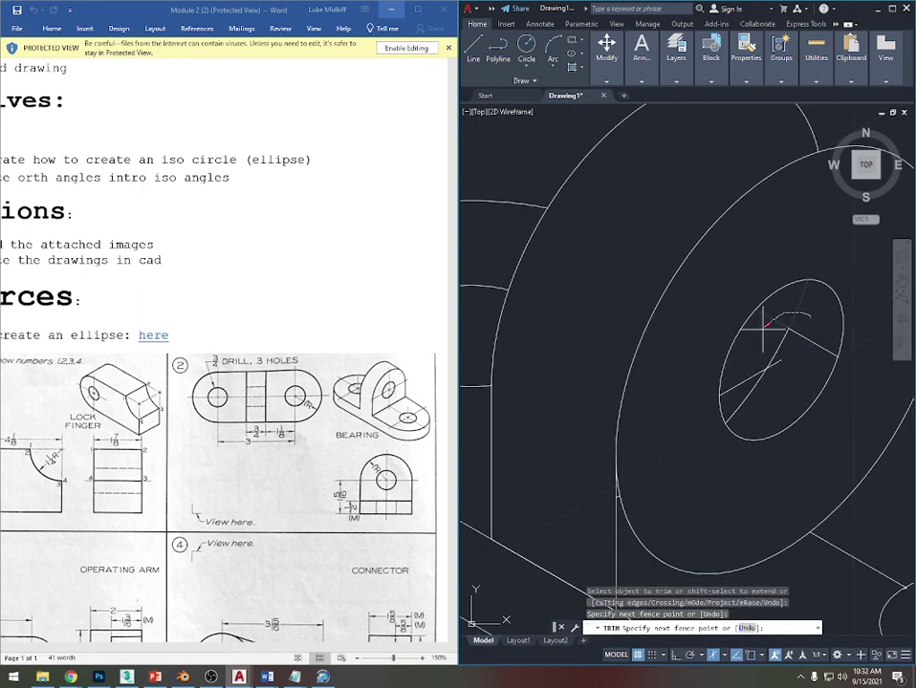
key(Return)
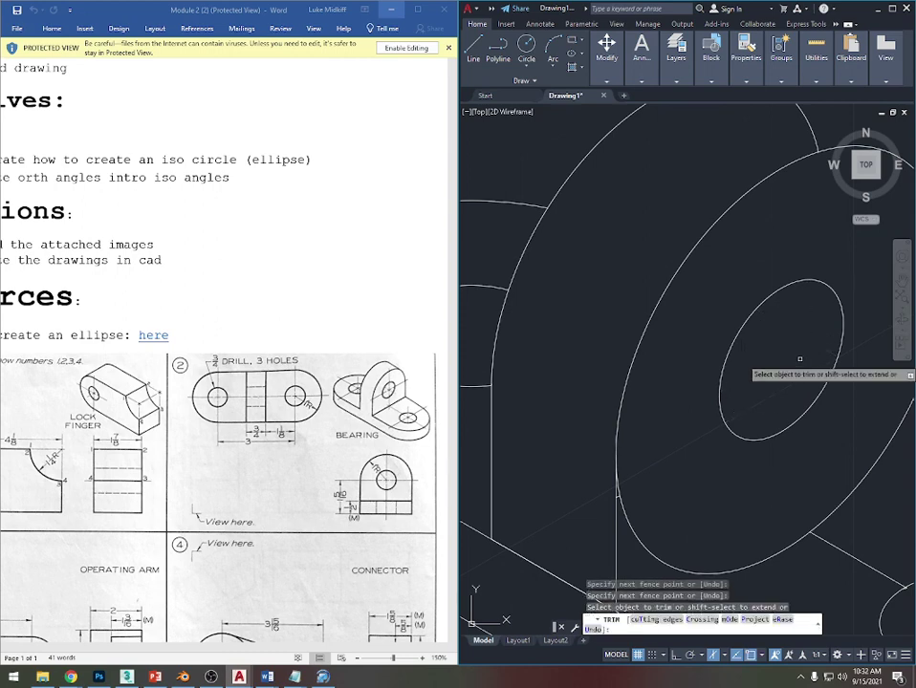
scroll(731, 382, down, 5)
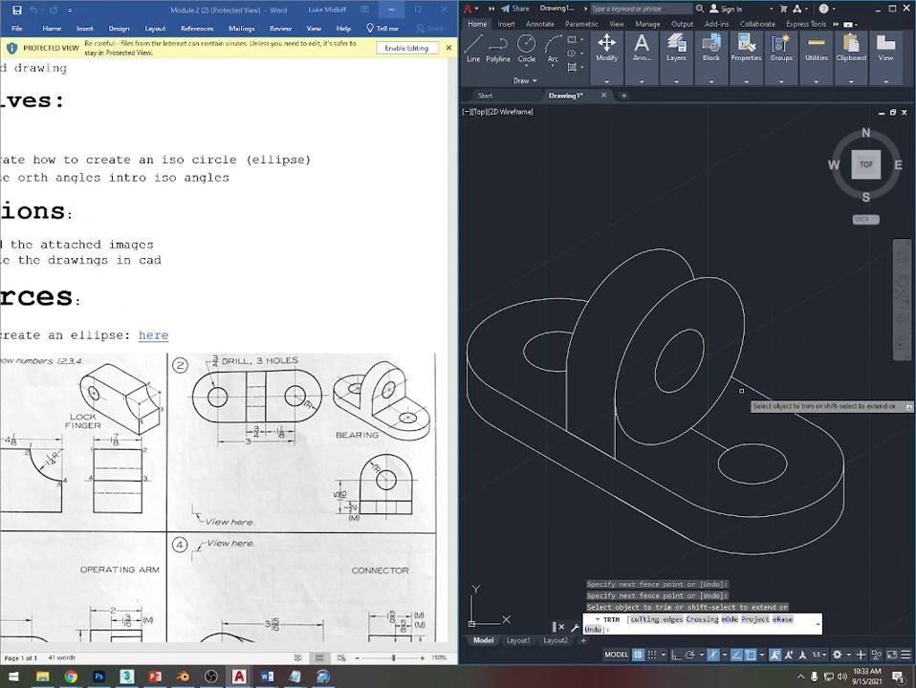
key(Escape)
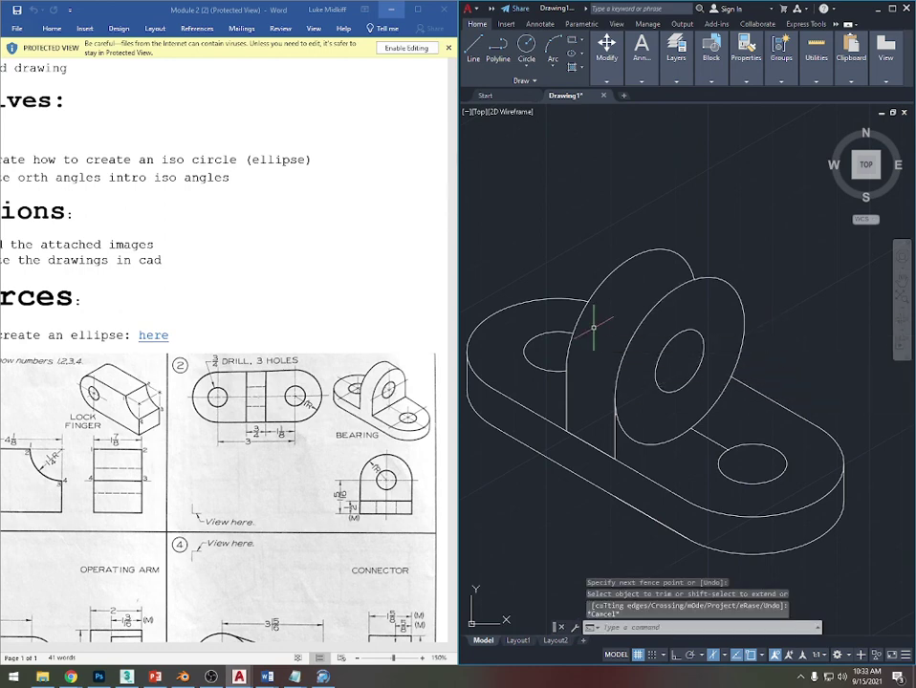
- Draw a 1-unit line at 30° from the hole's centre
key(Return)
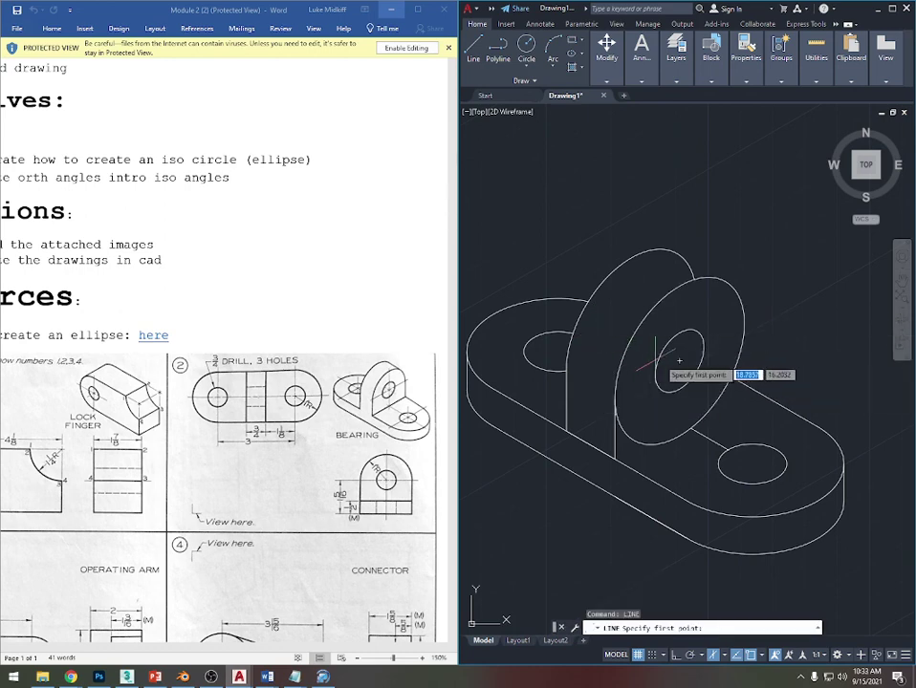
click(679, 360)
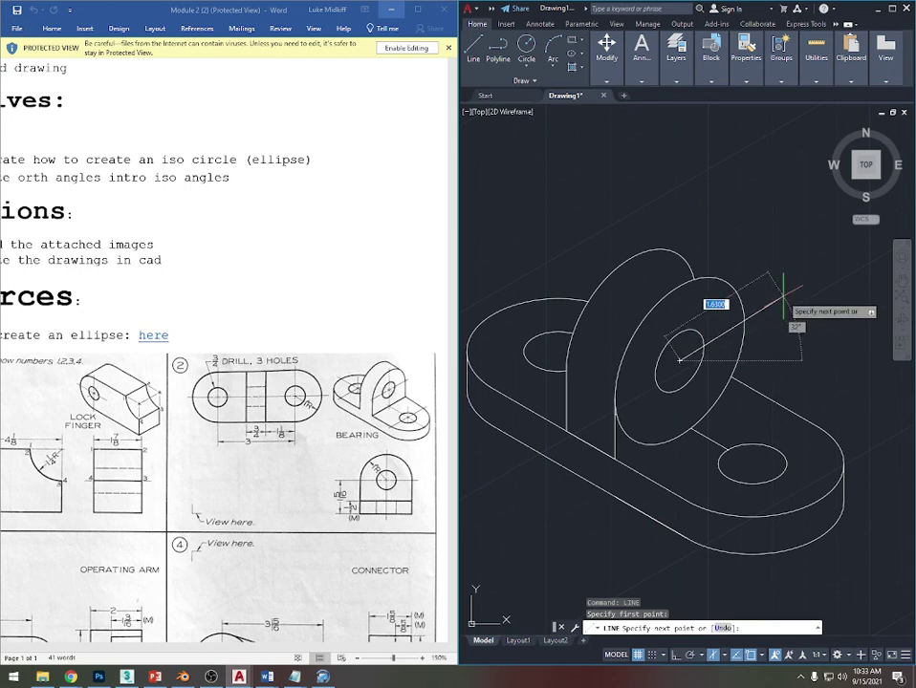
key(Tab)
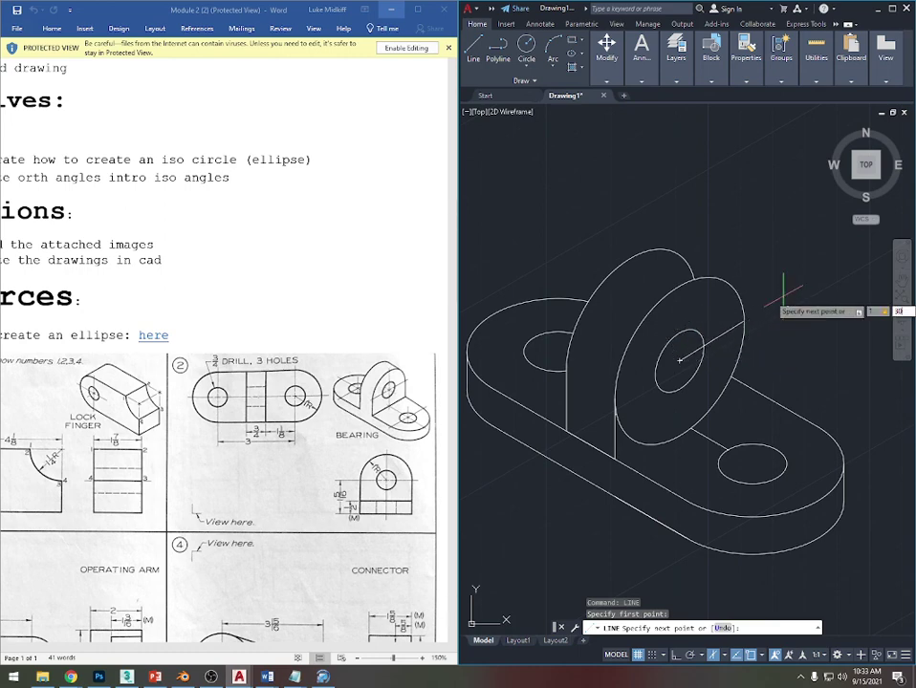
key(Return)
key(Escape)
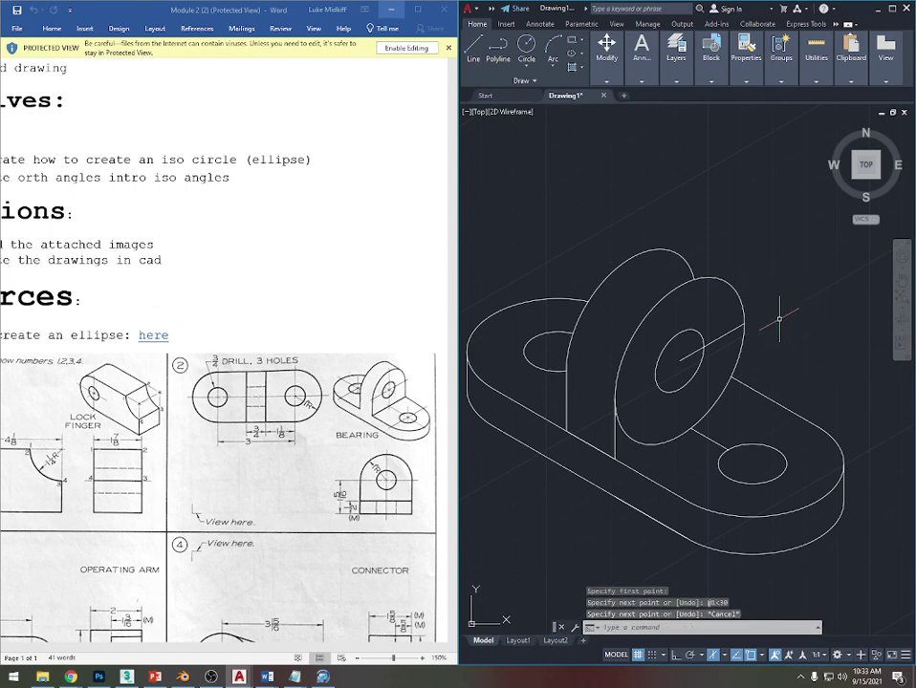
- Draw a vertical line down from a point on the circle
scroll(650, 306, up, 6)
scroll(650, 304, down, 6)
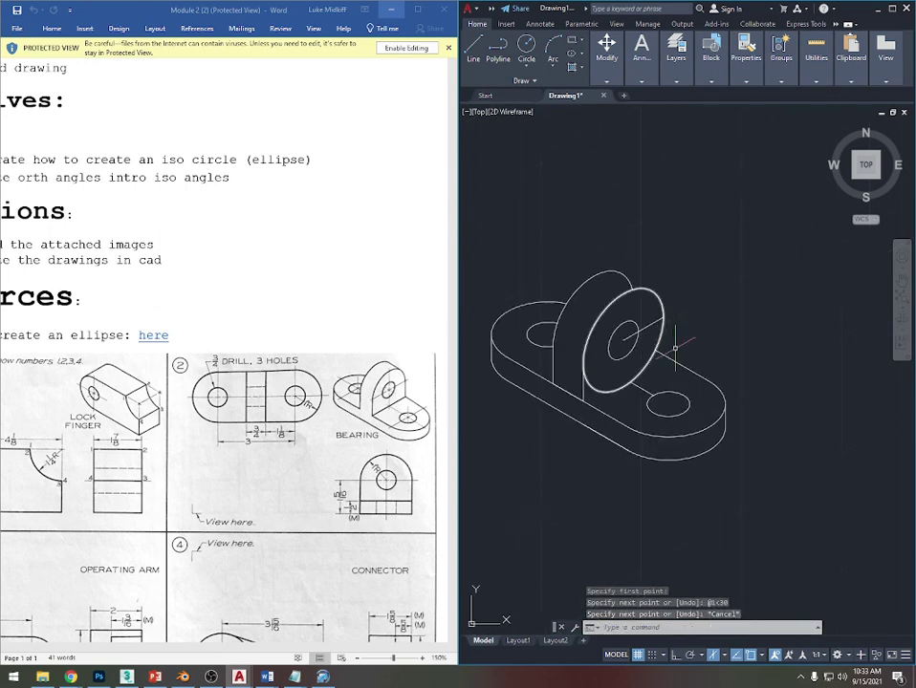
text(li)
click(711, 393)
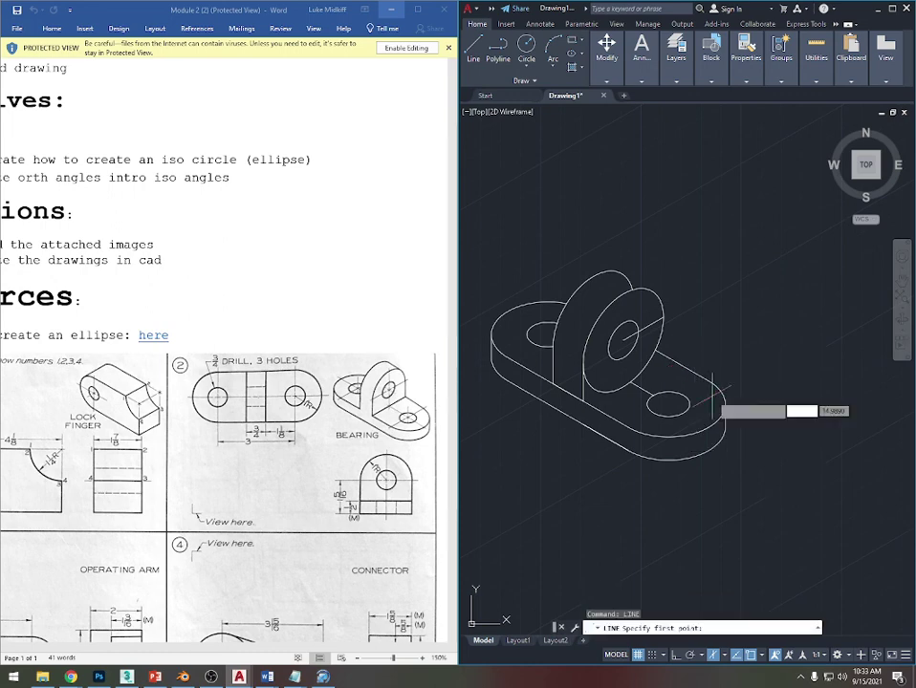
click(663, 317)
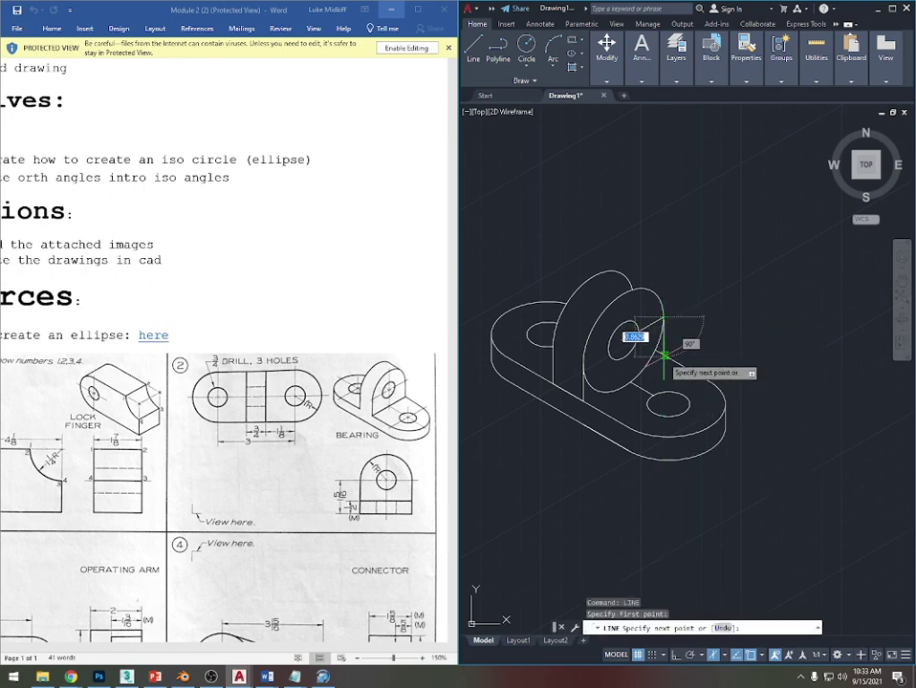
click(664, 375)
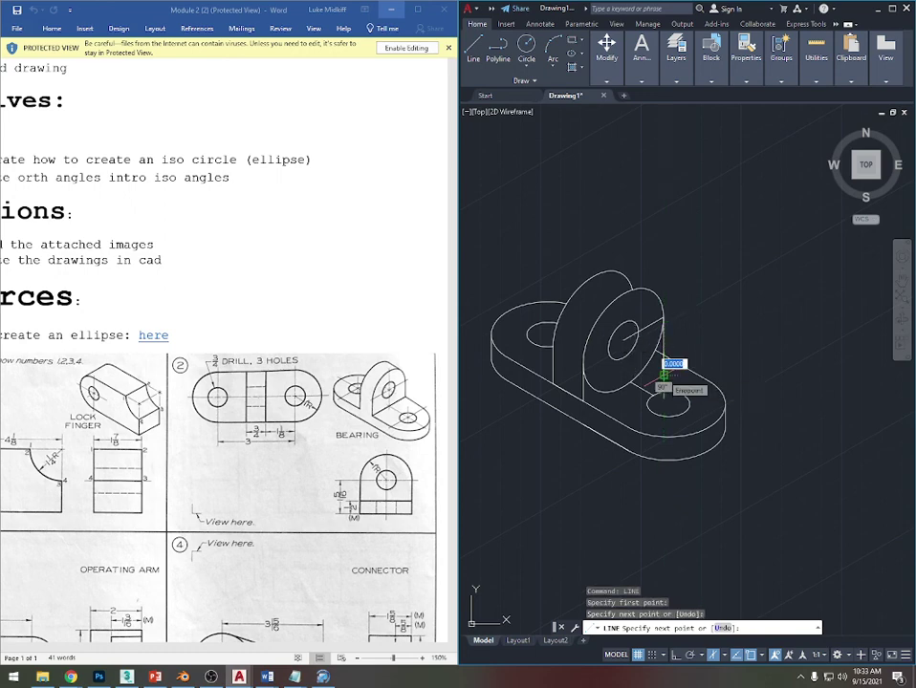
key(Escape)
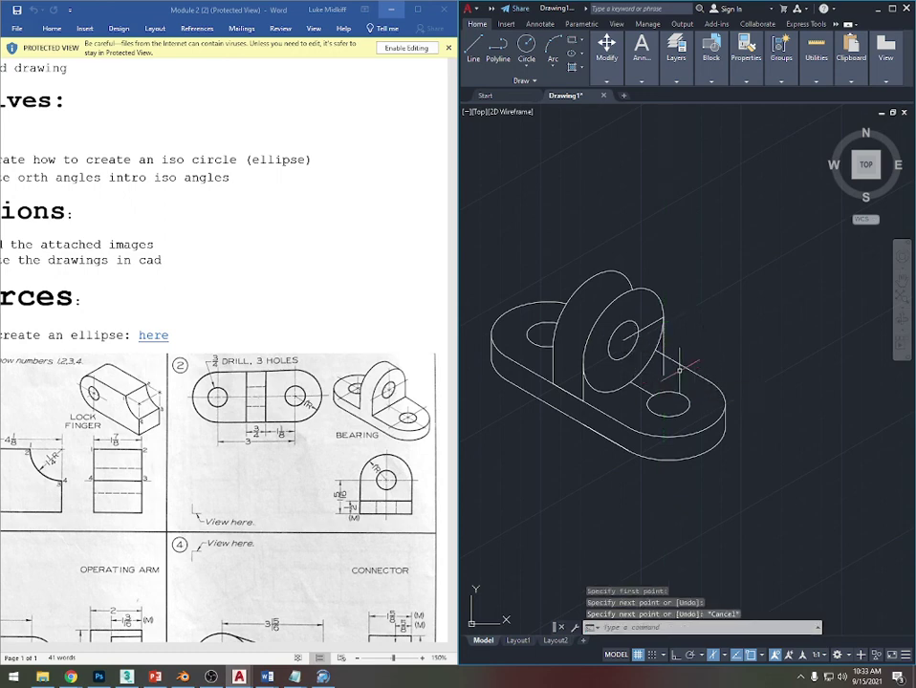
- Draw a guide line from the base plate edge up past the boss
text(l)
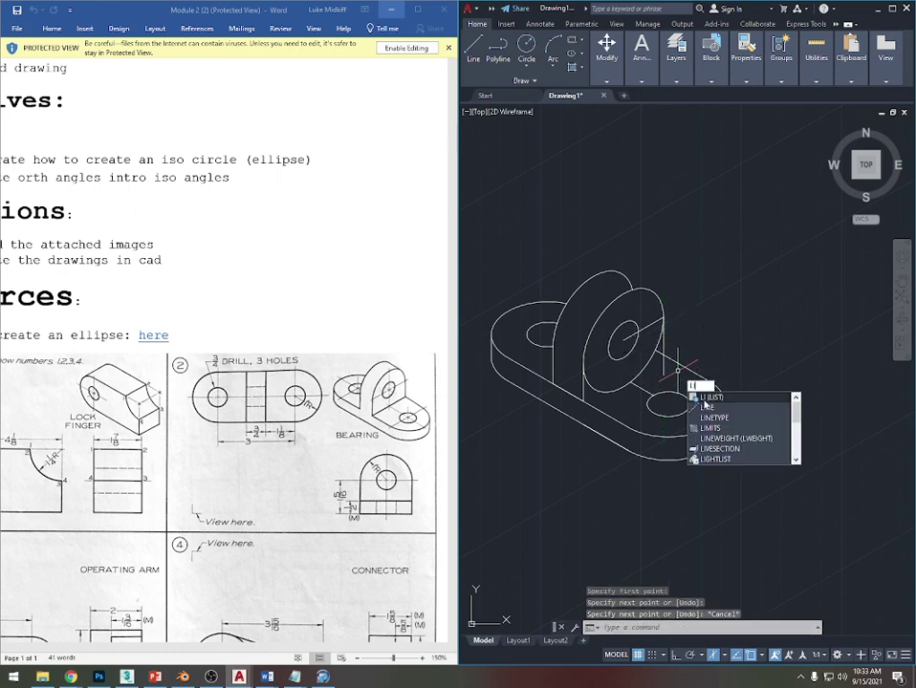
key(Return)
click(586, 397)
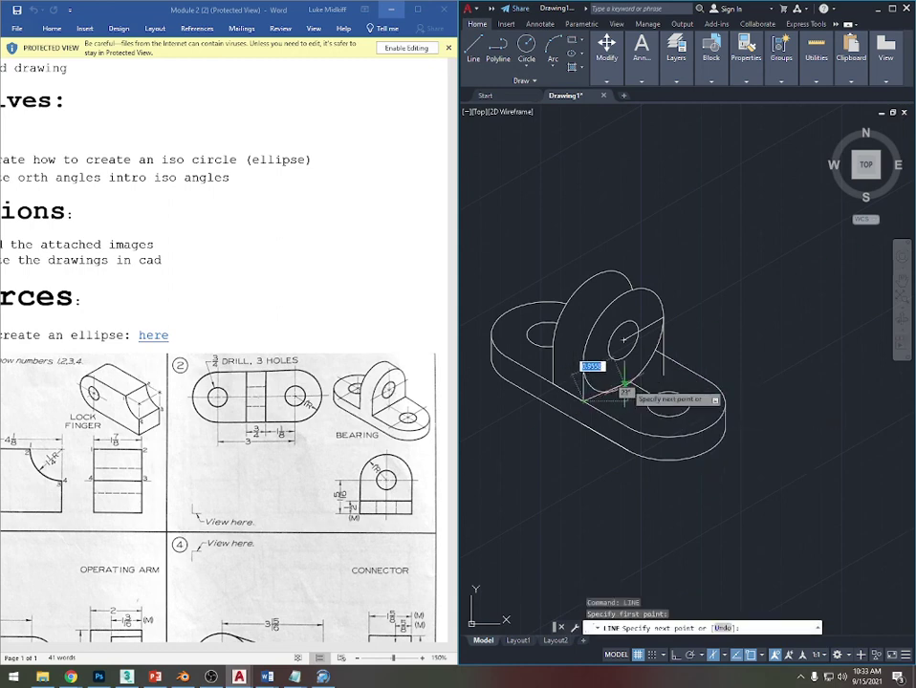
click(734, 314)
key(Escape)
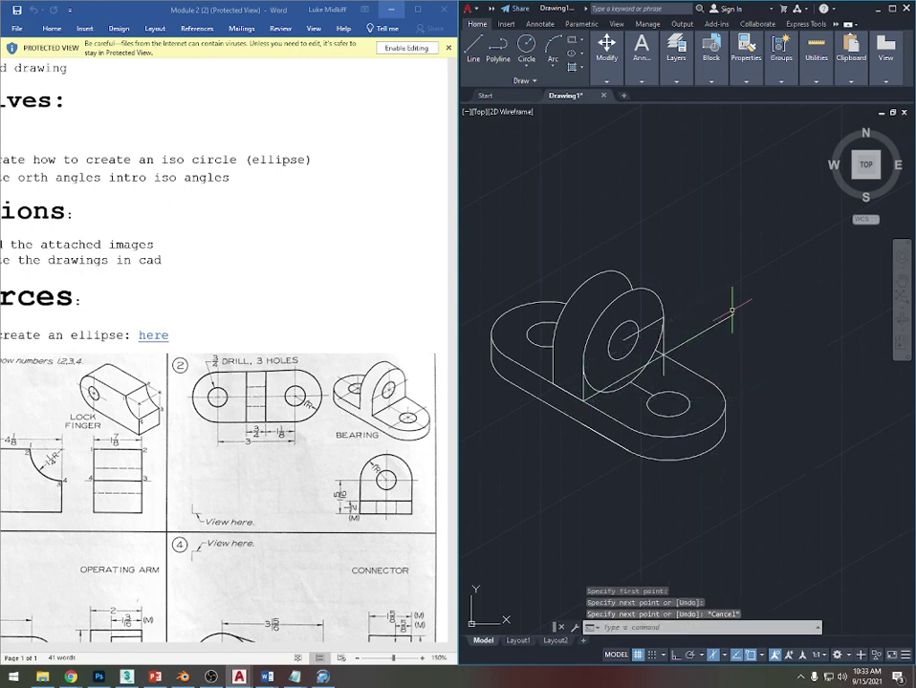
text(tr)
key(Return)
- Fence-trim excess edges near the plate, then undo that trim
scroll(608, 421, up, 6)
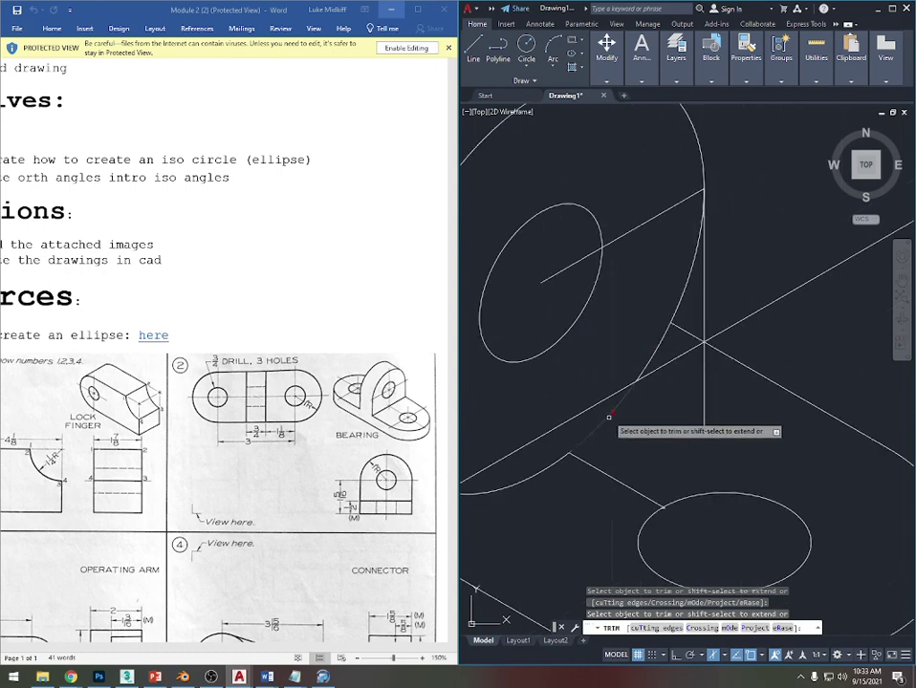
scroll(622, 415, down, 2)
middle_drag(541, 411, 606, 383)
drag(573, 384, 554, 433)
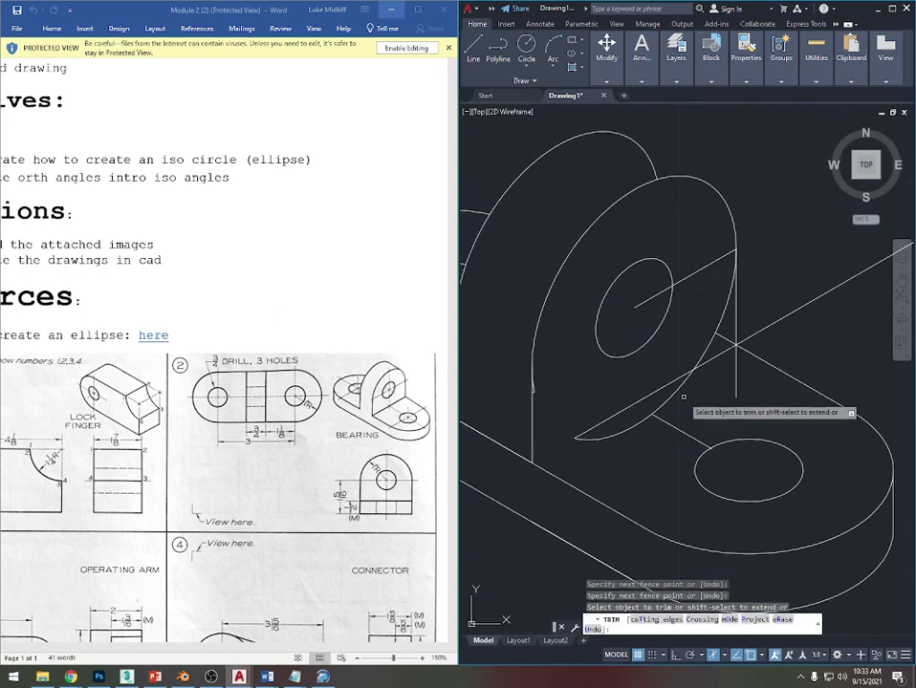
key(Escape)
key(ctrl+z)
scroll(594, 386, up, 6)
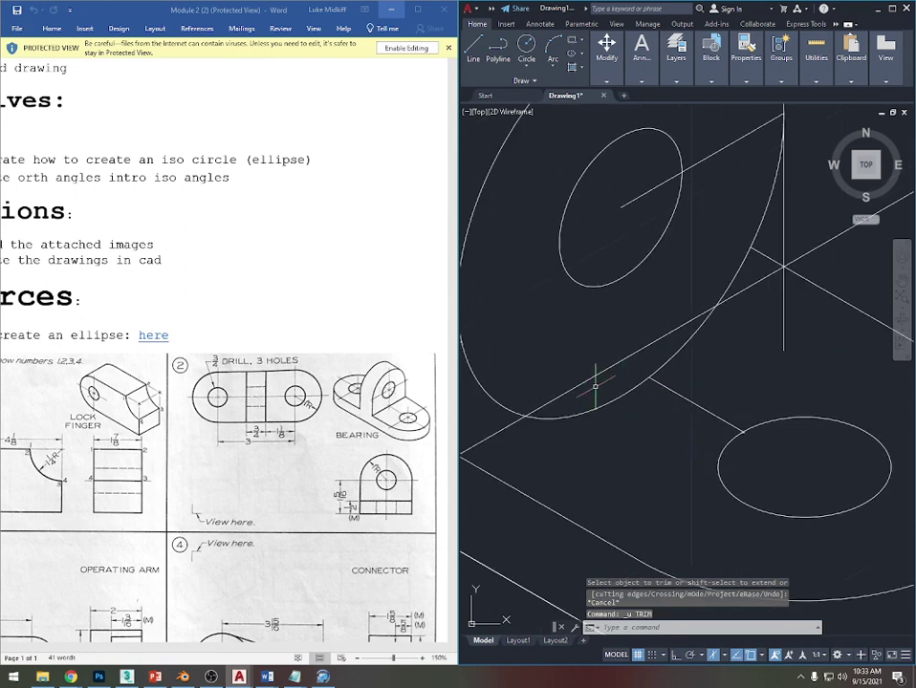
- Trim the arc near the boss base and other excess segments with fences
key(Return)
drag(523, 370, 478, 349)
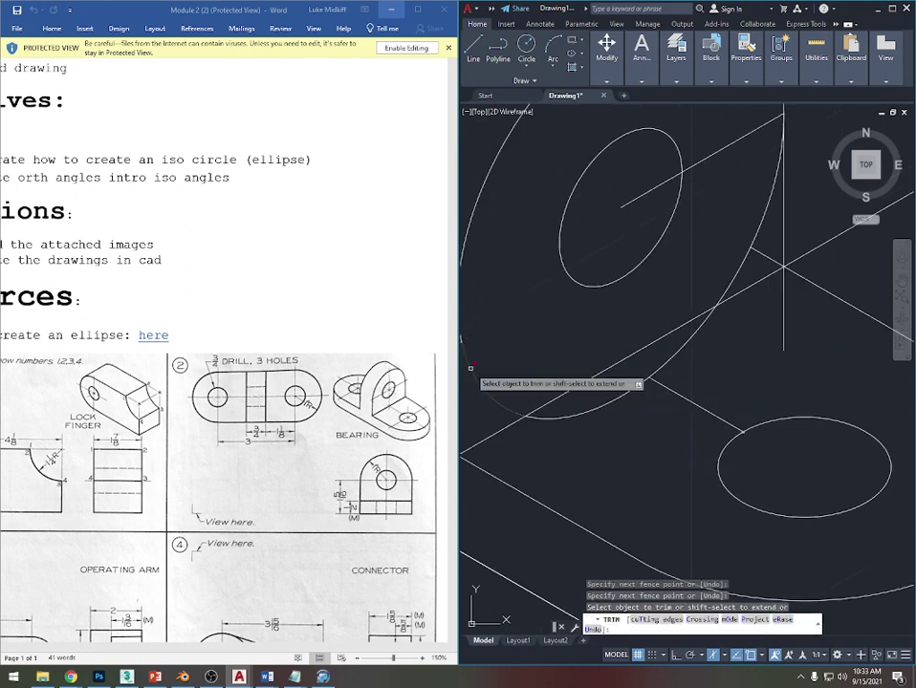
scroll(488, 330, up, 3)
mouse_move(551, 320)
mouse_down()
mouse_move(529, 330)
mouse_move(589, 359)
mouse_up()
scroll(670, 320, down, 3)
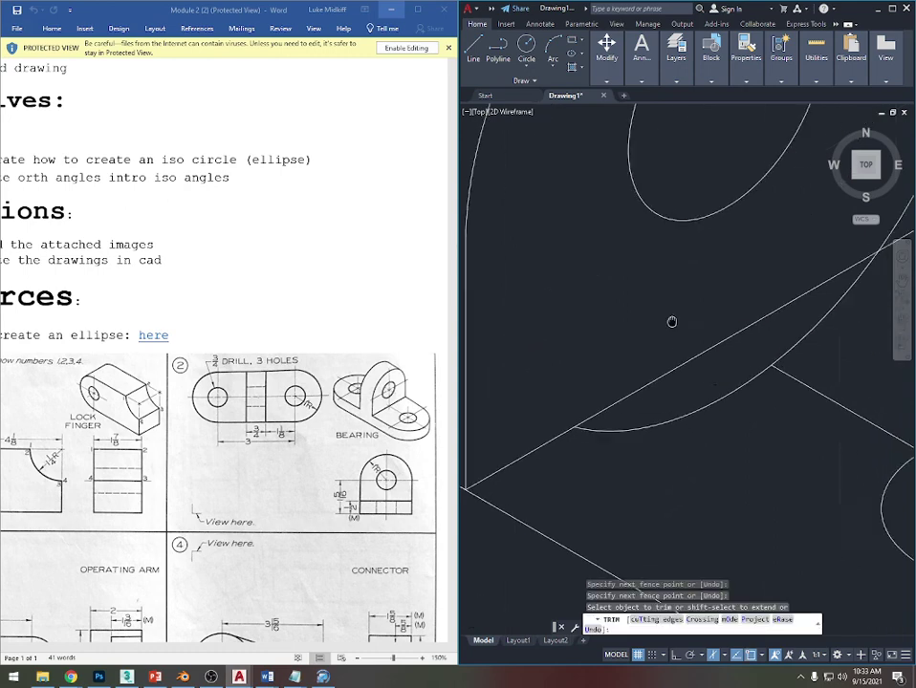
mouse_move(744, 372)
mouse_down()
mouse_move(783, 293)
mouse_move(779, 323)
mouse_up()
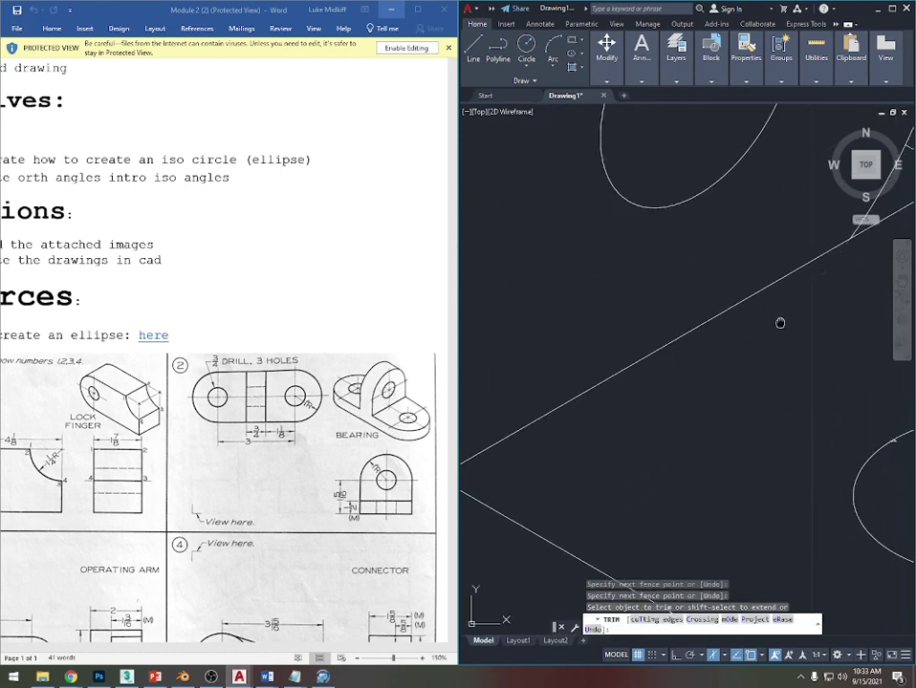
scroll(669, 383, up, 4)
- Trim the arc, diagonal and vertical line pieces at the crossing and one leftover segment
mouse_move(650, 316)
mouse_down()
mouse_move(633, 368)
mouse_move(646, 373)
mouse_move(742, 354)
mouse_up()
mouse_move(693, 449)
mouse_down()
mouse_move(640, 444)
mouse_move(618, 311)
mouse_up()
scroll(487, 306, down, 5)
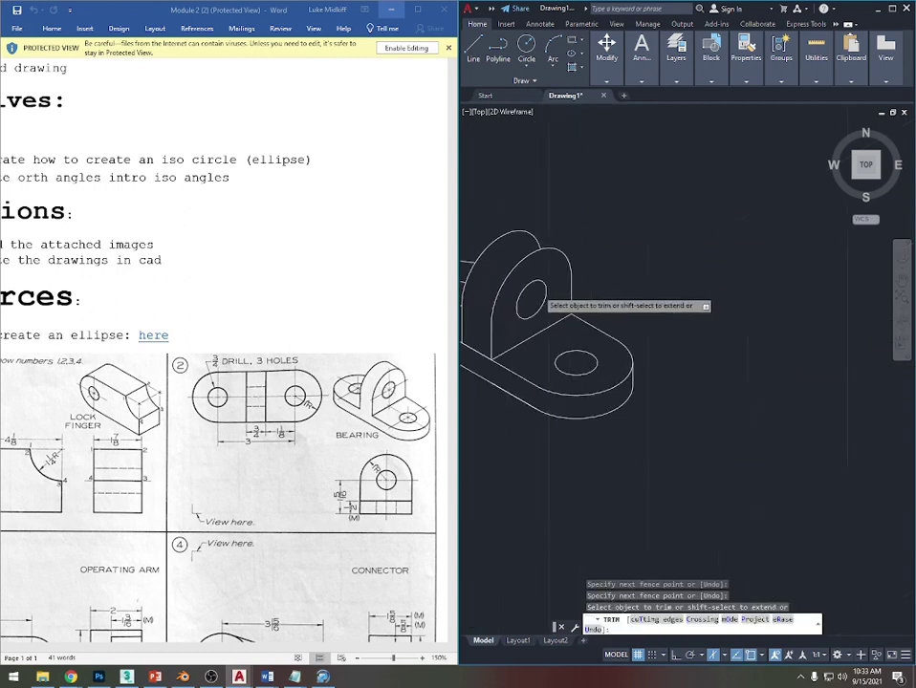
scroll(573, 392, up, 5)
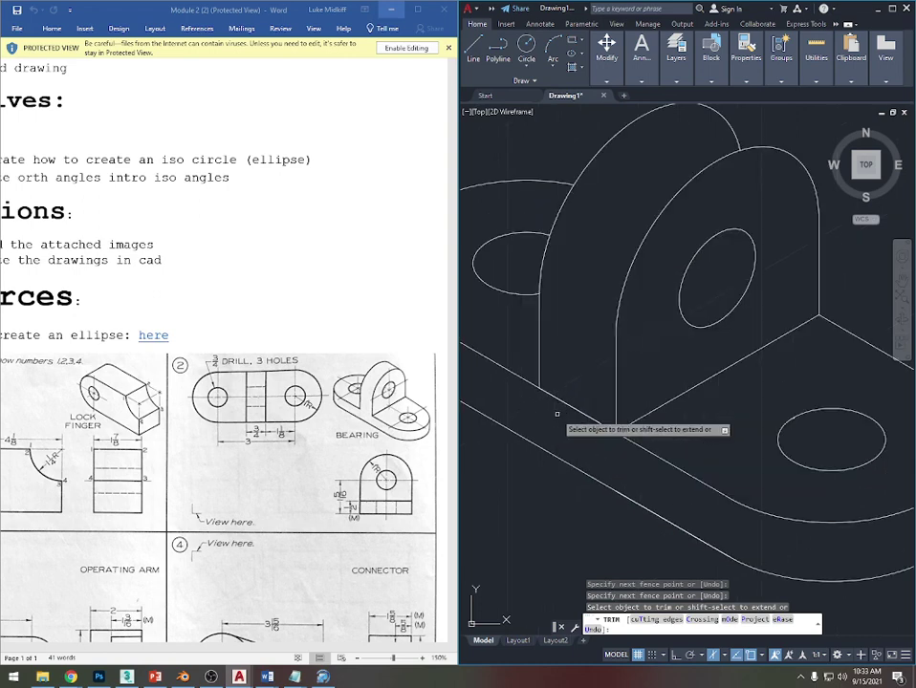
click(587, 419)
key(Escape)
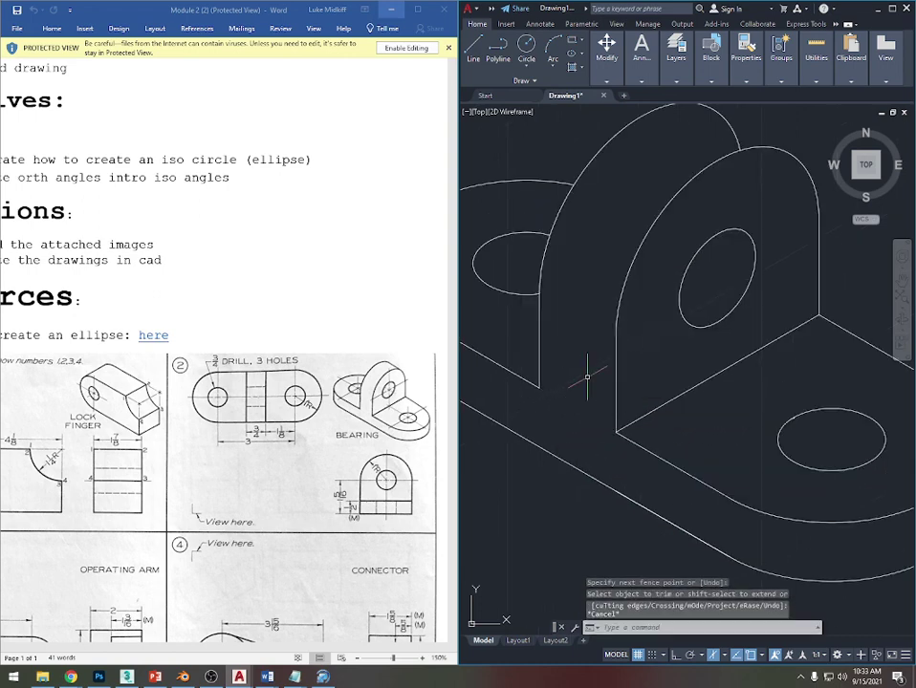
right_click(598, 380)
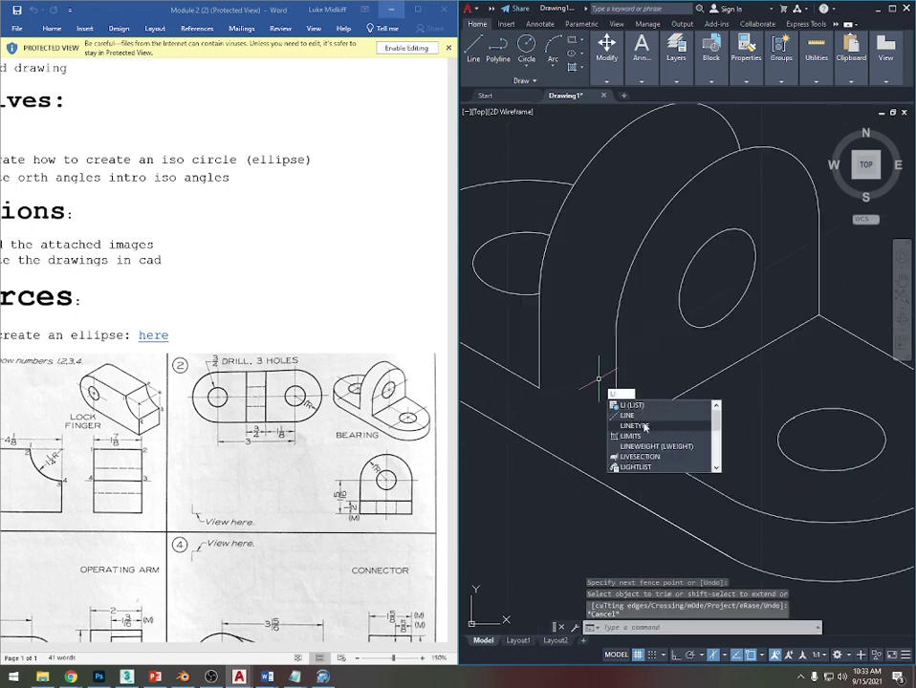
- Draw a 1.5-long line at 60° from the boss hole centre
click(623, 414)
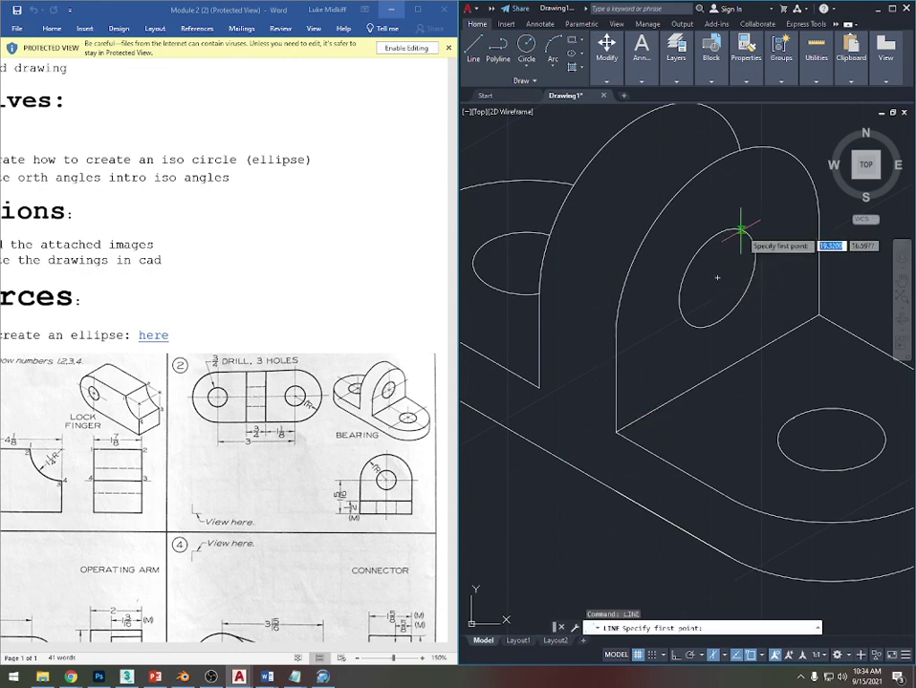
click(717, 279)
middle_drag(731, 144, 623, 319)
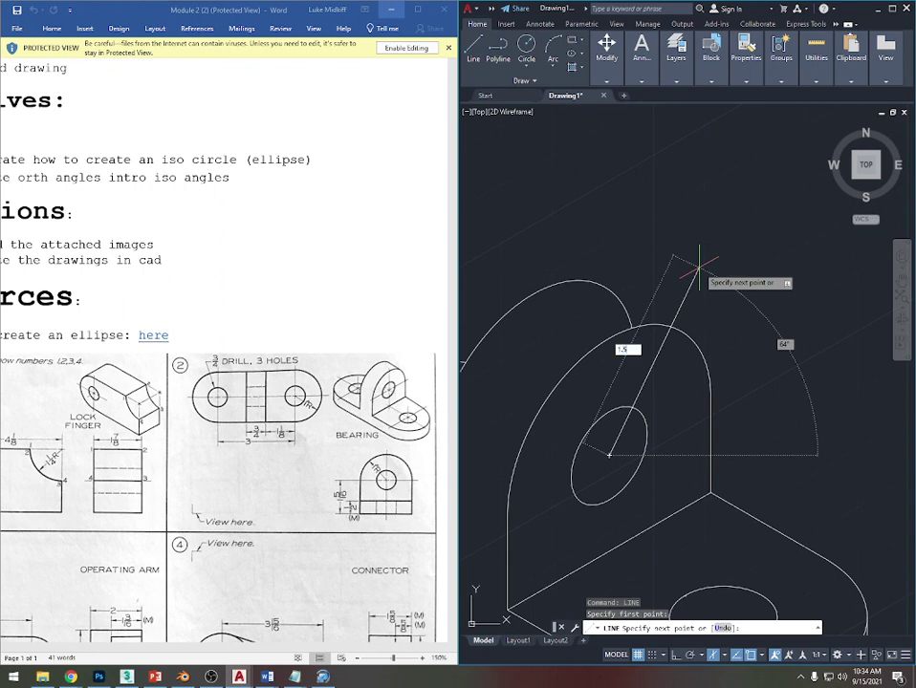
text(1.5)
key(Tab)
key(Return)
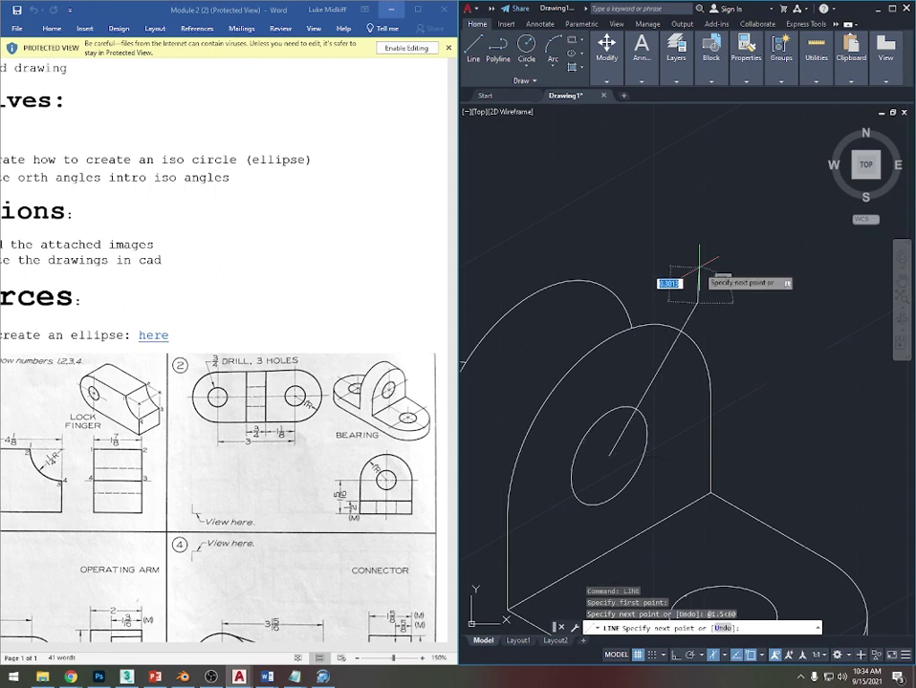
key(Escape)
- Draw a 0.75 line at 150° from the arc endpoint joining the boss arcs
text(l)
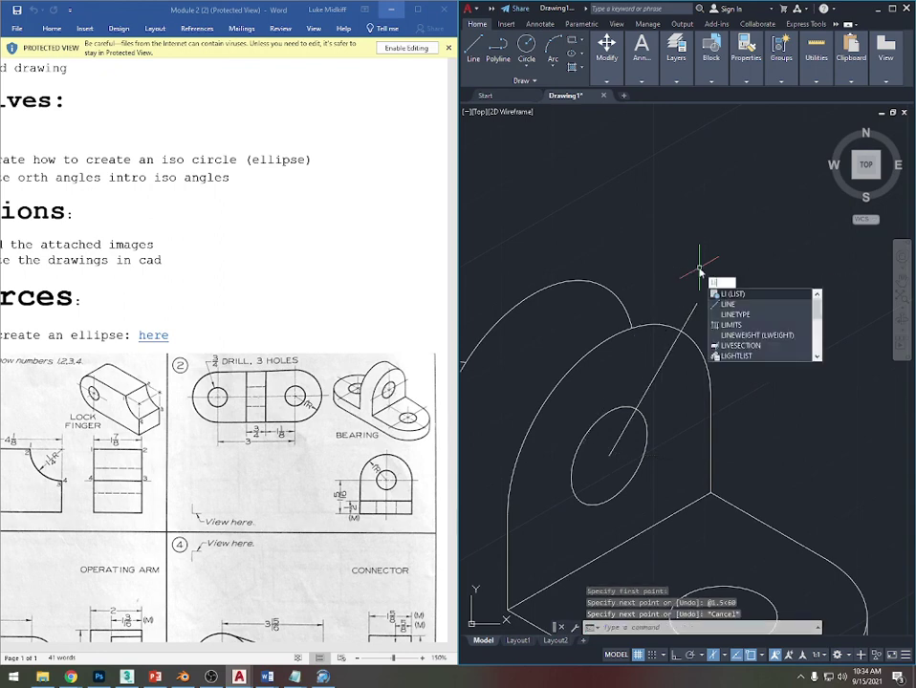
key(Return)
click(681, 331)
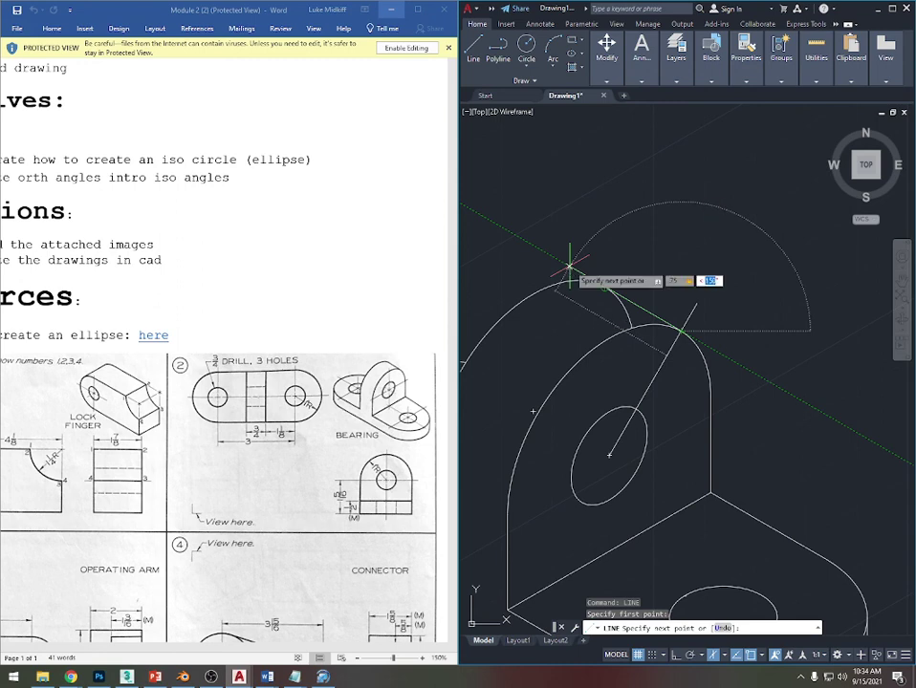
key(Return)
key(Escape)
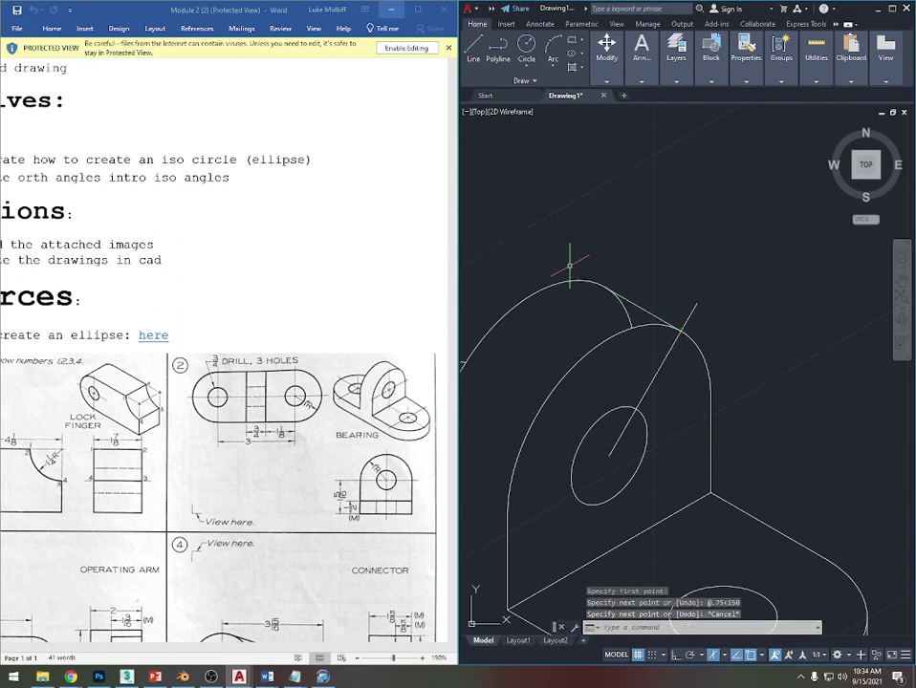
- Trim the 60° guide line inside the boss hole and the excess top arc
text(TR)
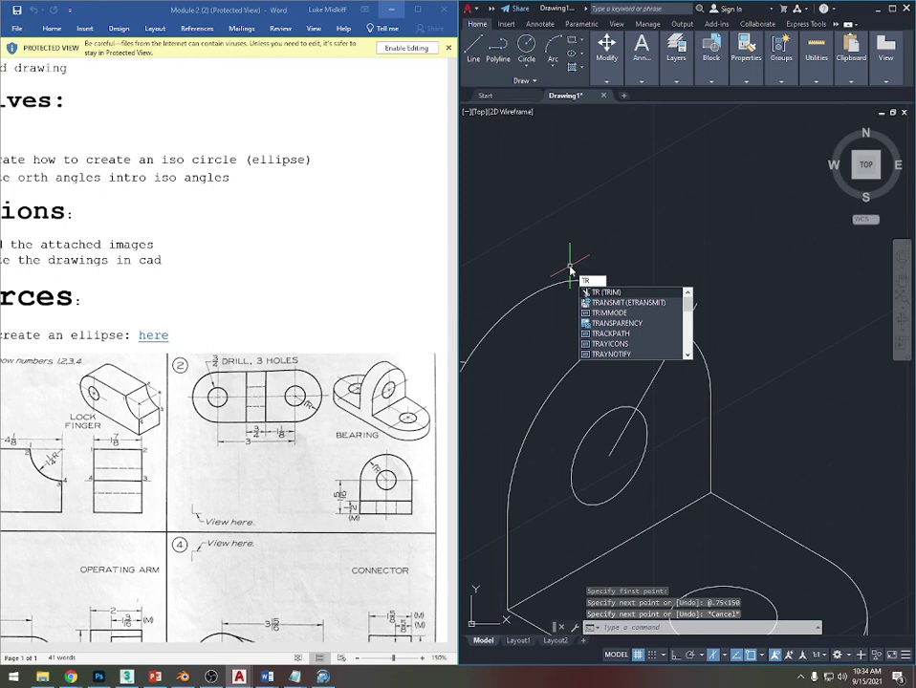
key(Return)
key(Escape)
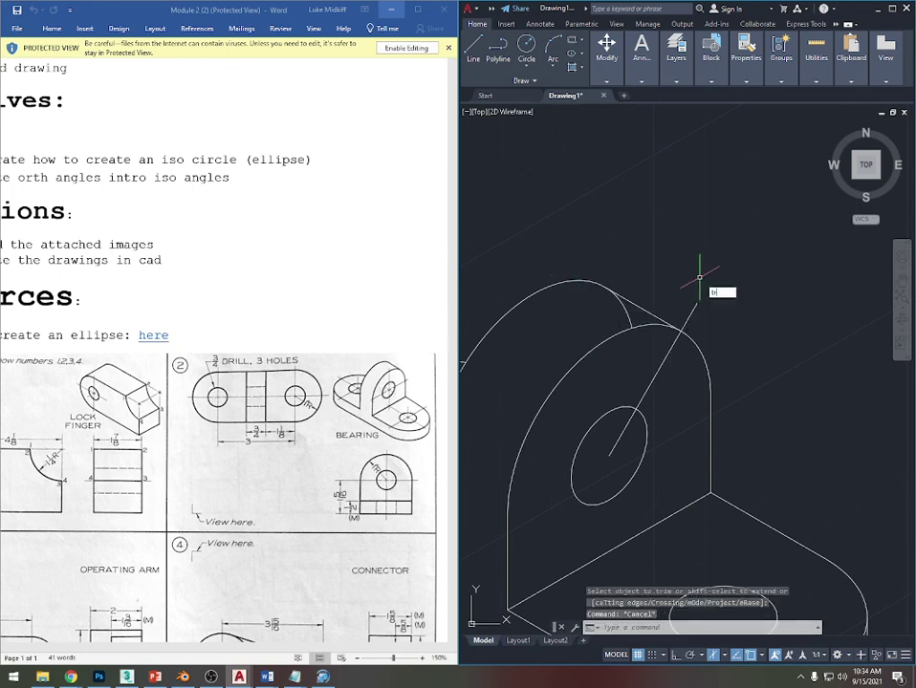
text(tr)
key(Return)
scroll(731, 292, up, 3)
drag(637, 302, 601, 323)
scroll(715, 363, down, 2)
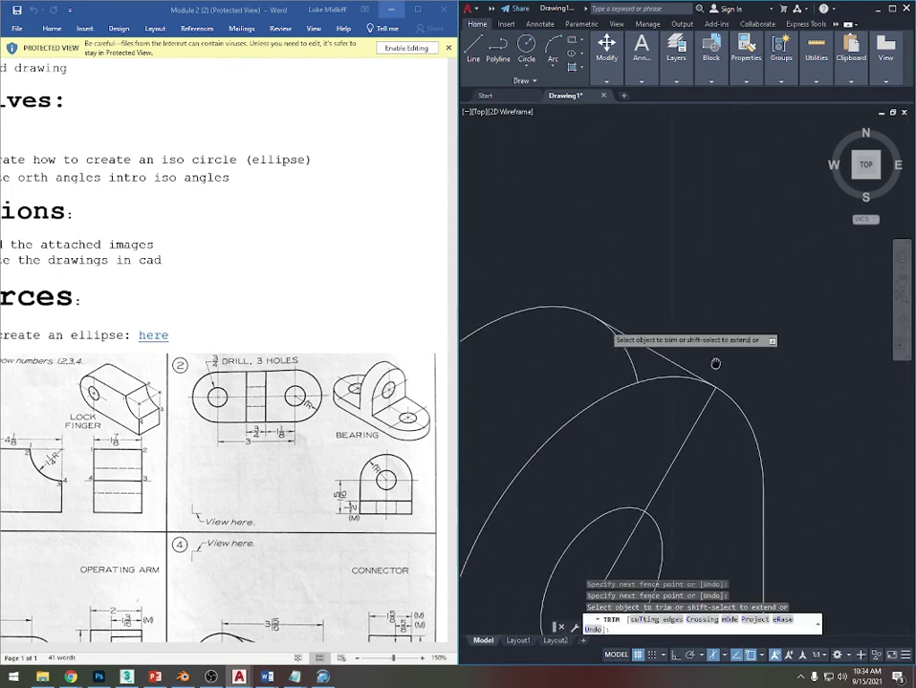
scroll(672, 349, down, 2)
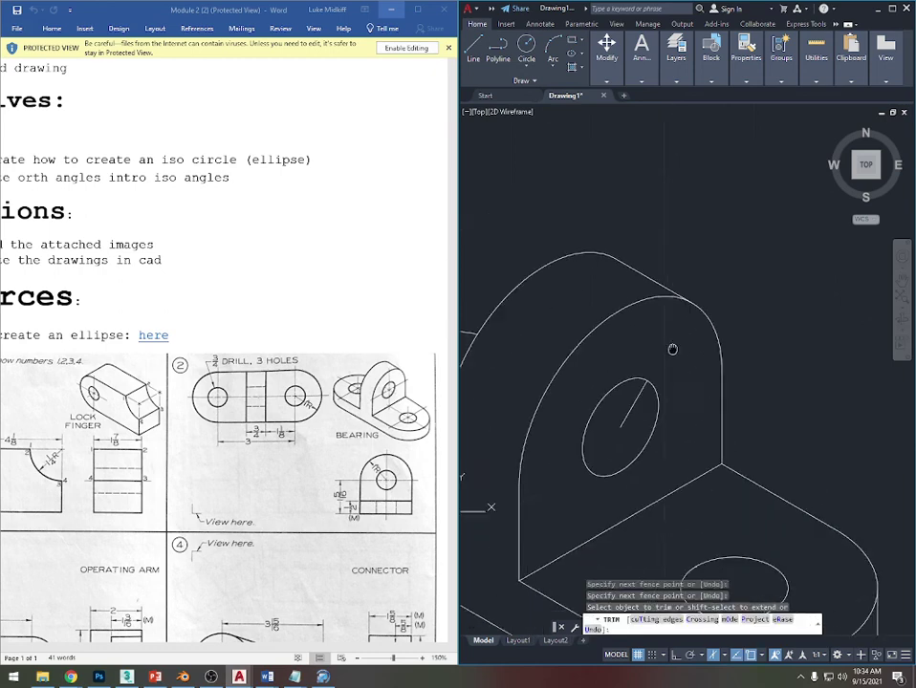
middle_drag(672, 349, 669, 326)
scroll(683, 368, down, 4)
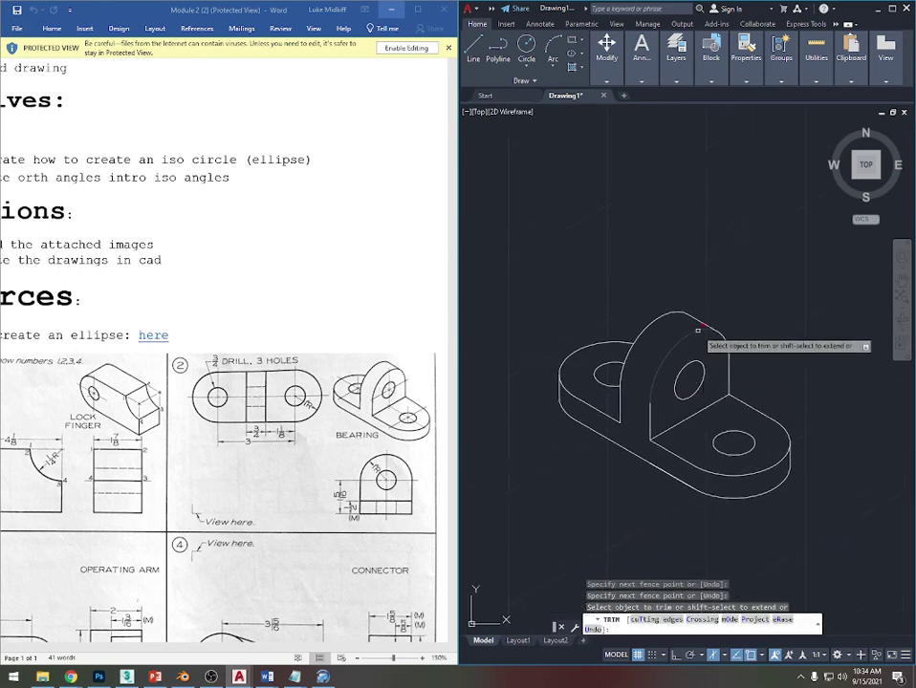
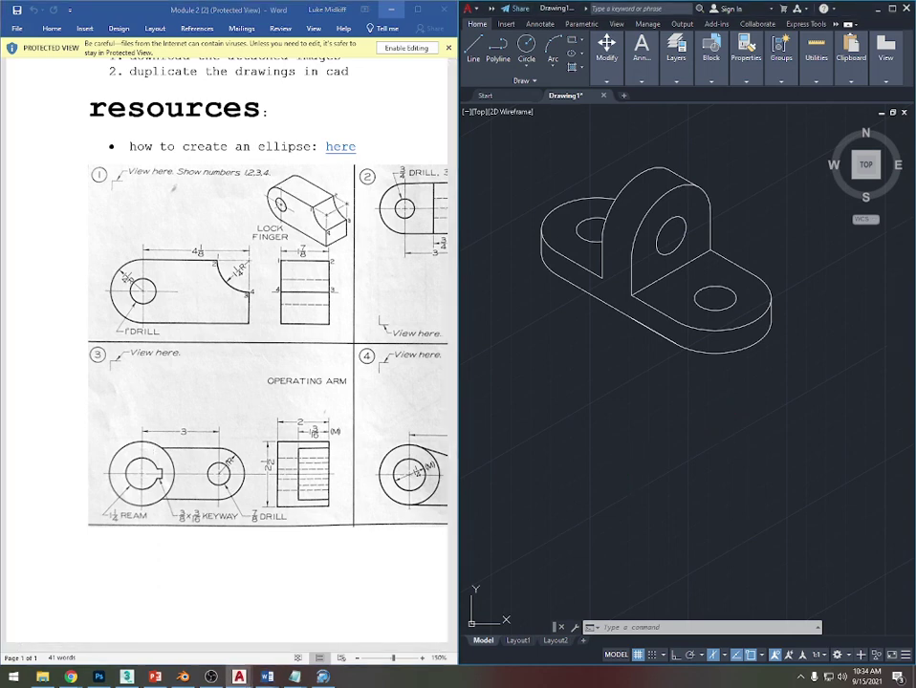
- Cancel any running command once the isometric bracket is finished
key(Escape)
key(Escape)
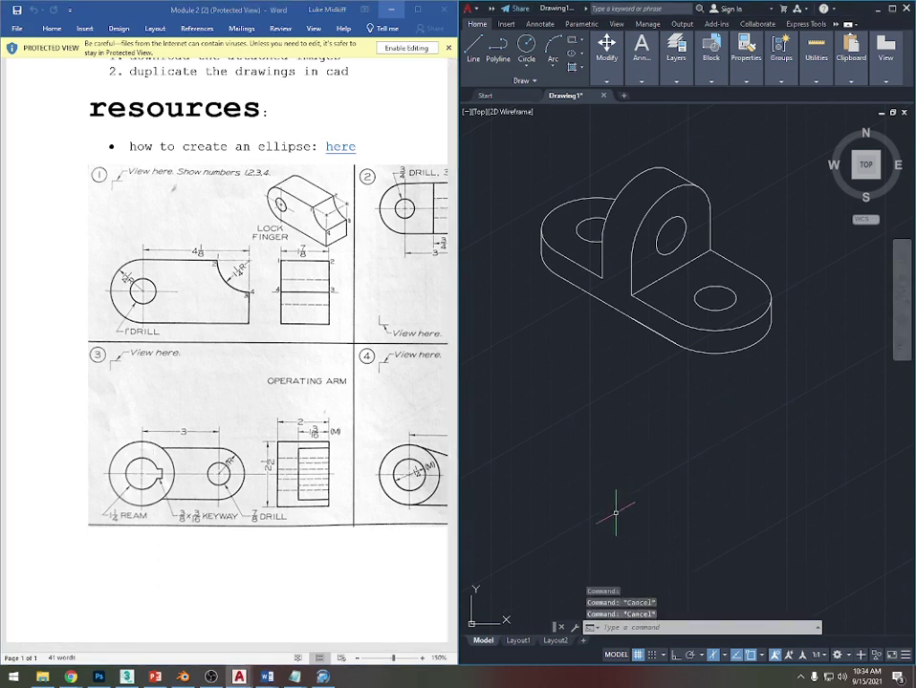
- Switch the isoplane and draw a 3-unit line at 150° below the bracket
key(F5)
key(F5)
middle_drag(610, 503, 674, 468)
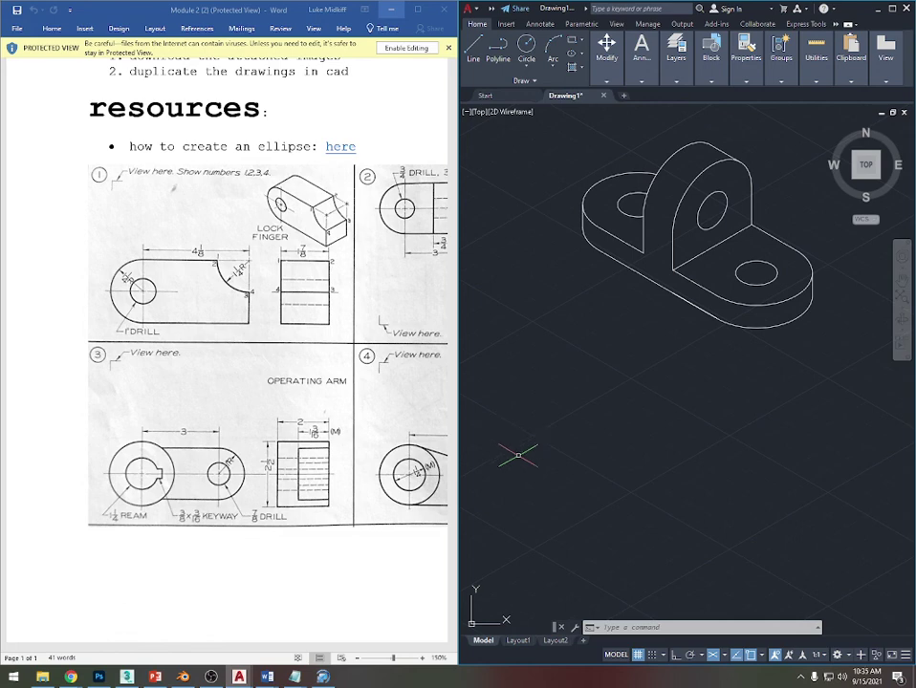
middle_drag(614, 419, 623, 418)
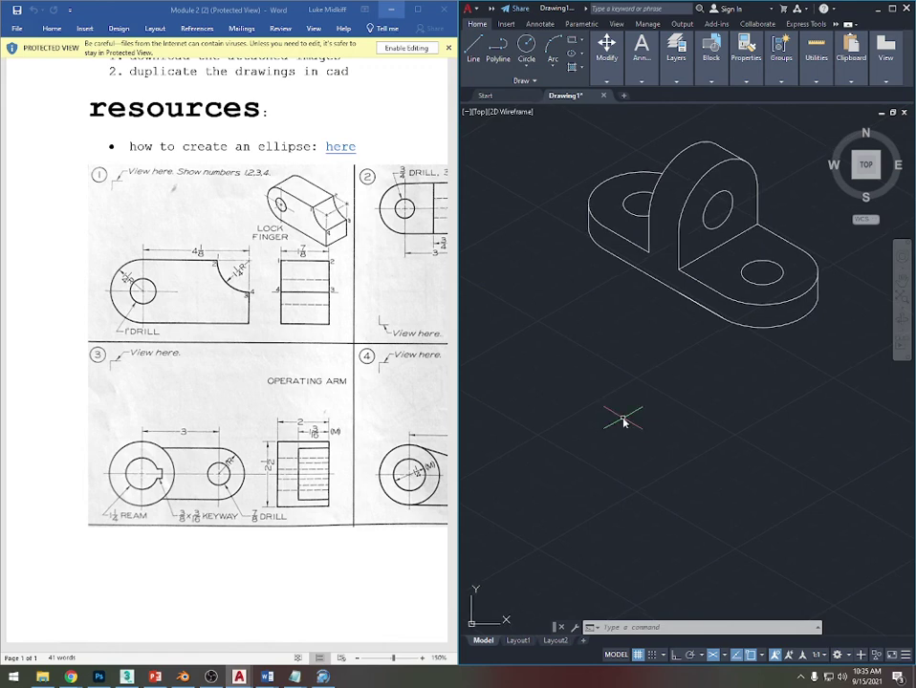
text(l)
key(Return)
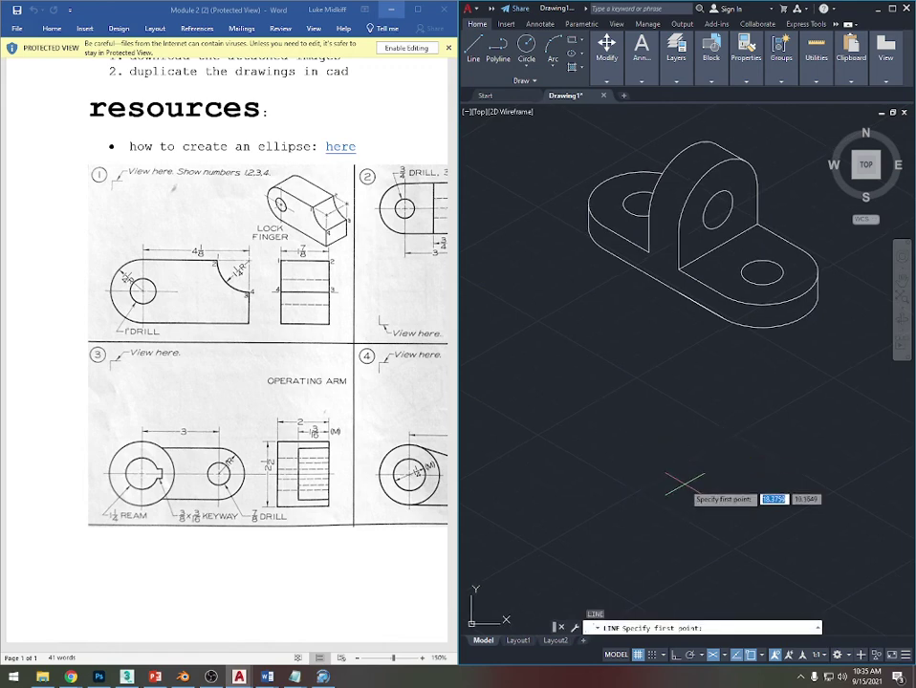
click(685, 483)
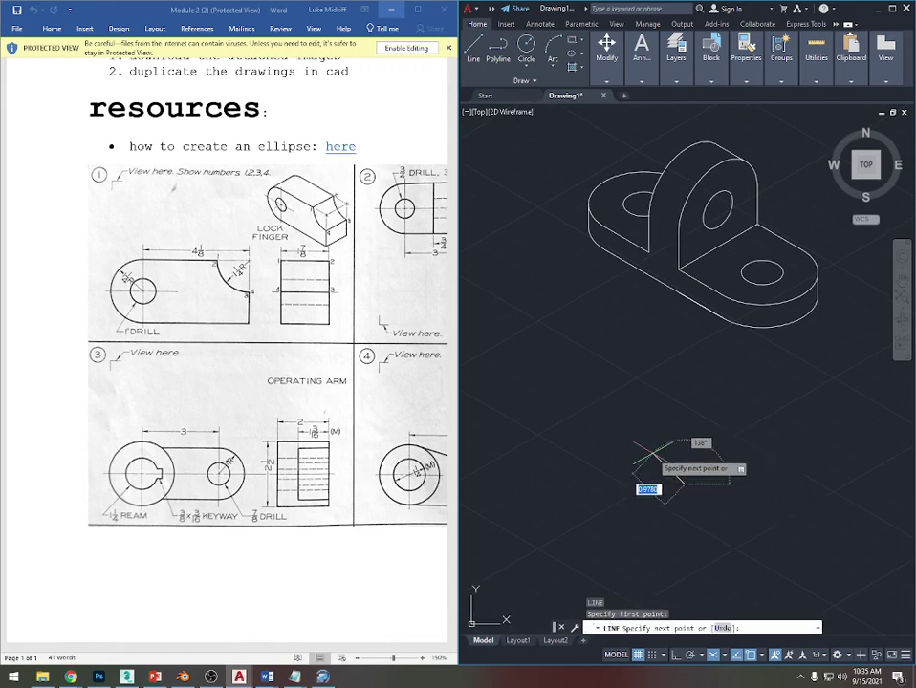
key(Tab)
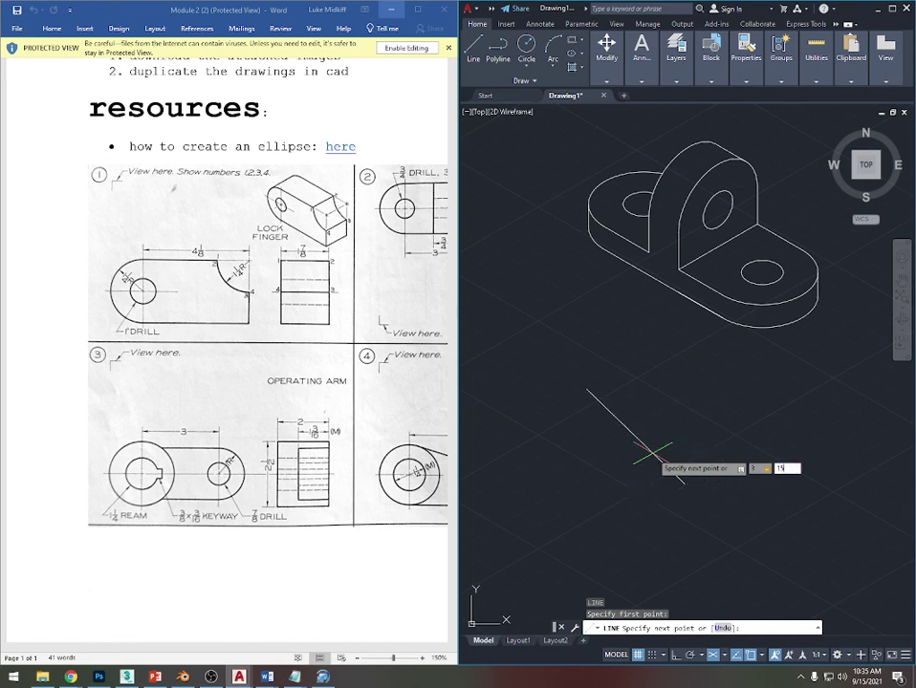
key(Return)
key(Escape)
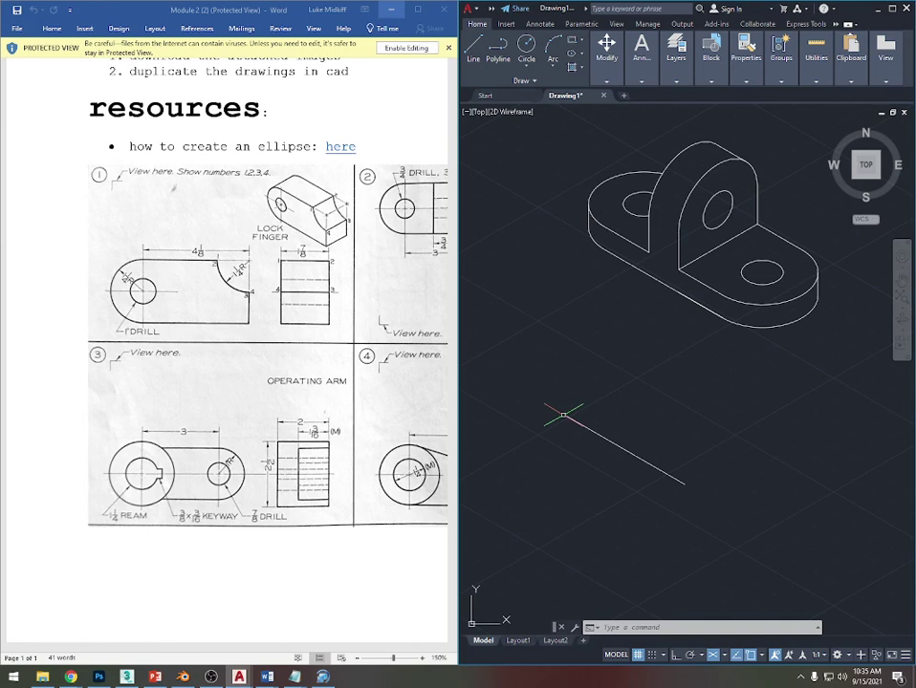
- Draw a 1.25-radius isocircle centred on the diagonal line's upper end
text(l)
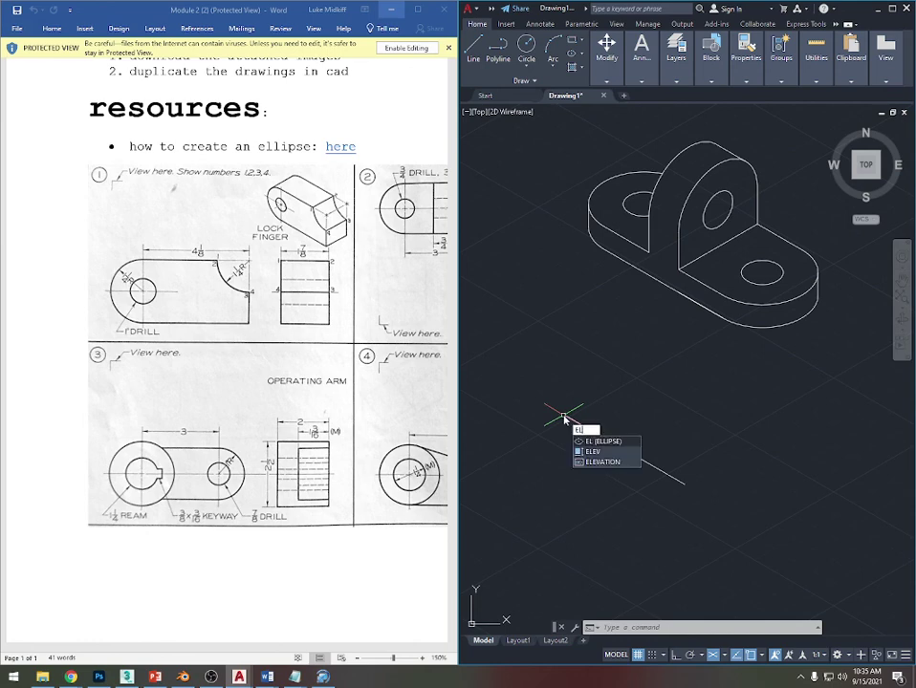
key(Return)
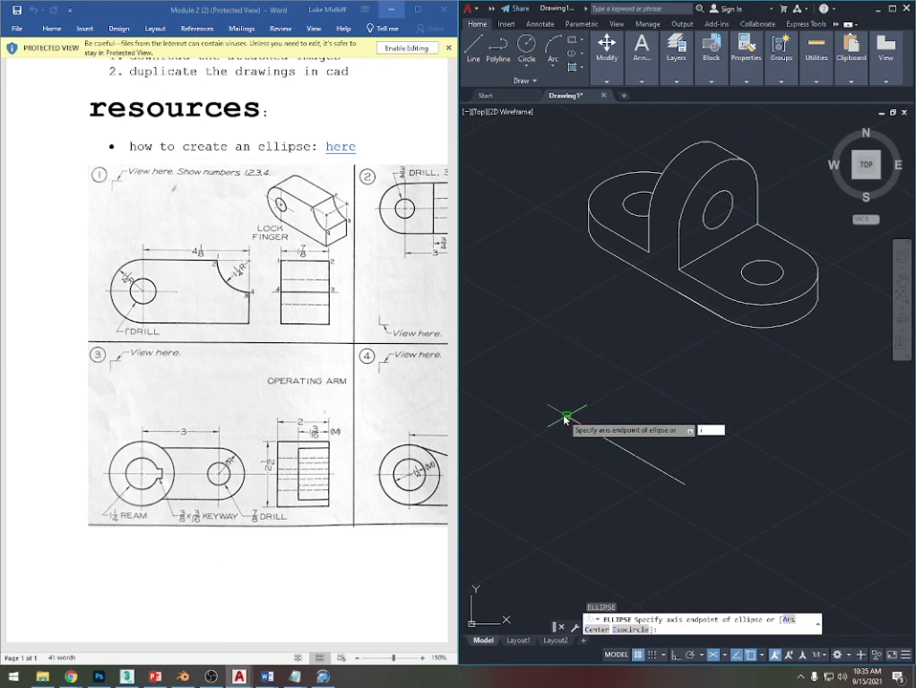
text(i)
key(Return)
click(567, 416)
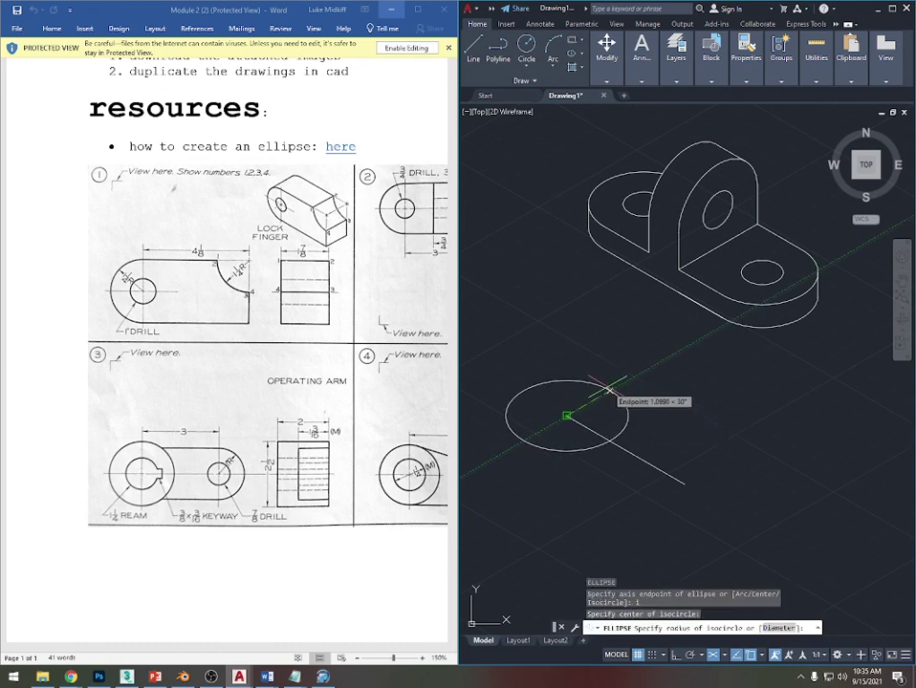
text(1.25)
key(Return)
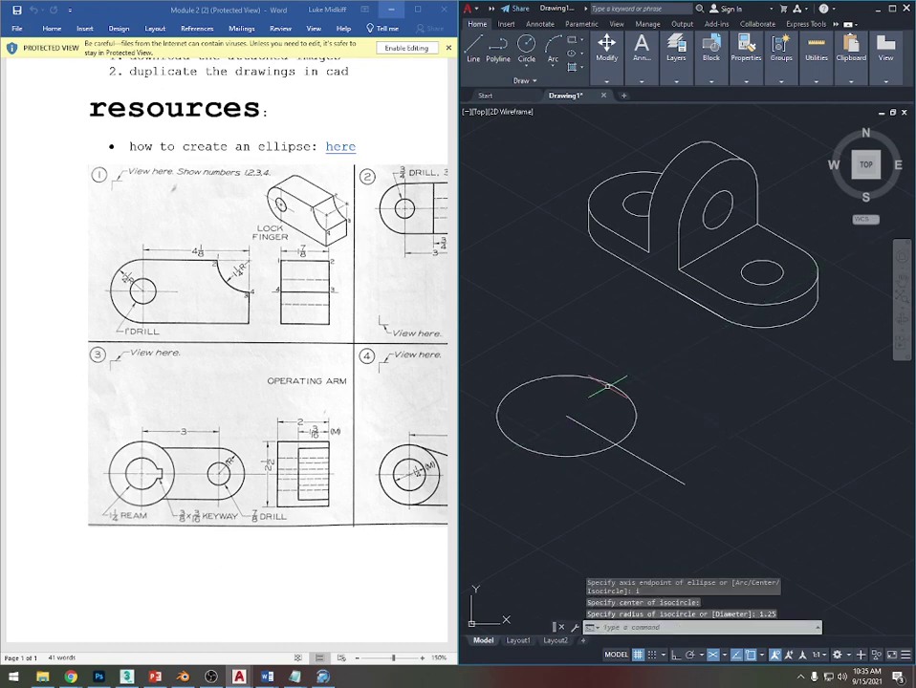
key(Escape)
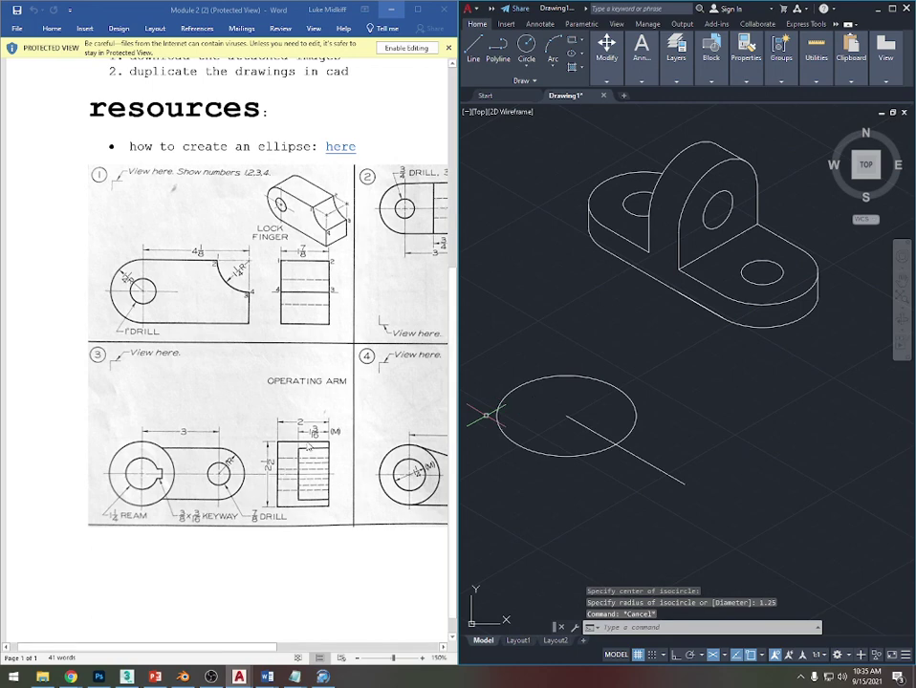
- Draw a 2-unit vertical line rising from the isocircle's centre
text(li)
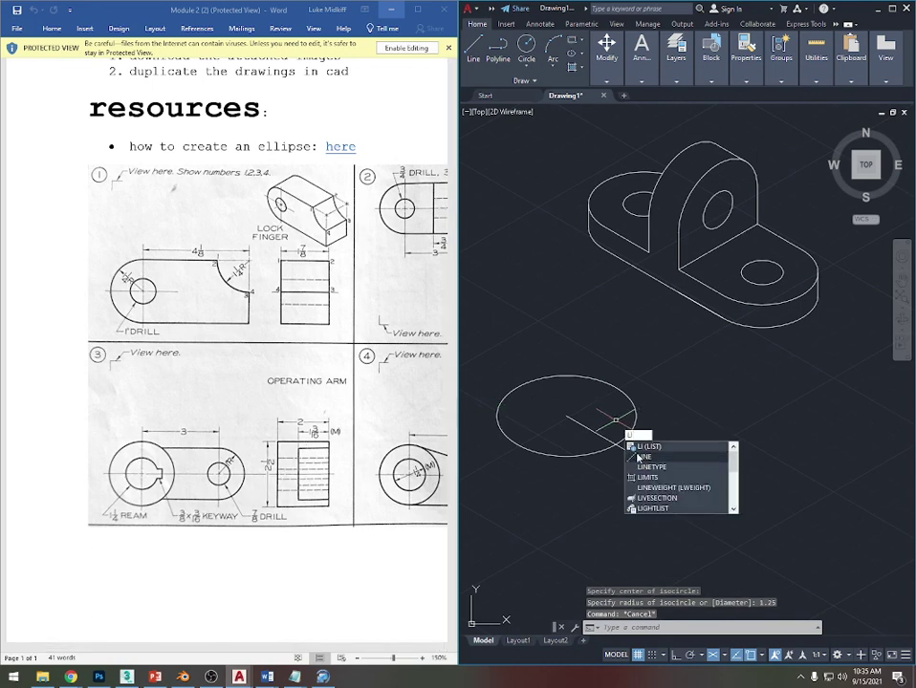
key(Return)
click(567, 417)
text(2)
key(Tab)
text(30)
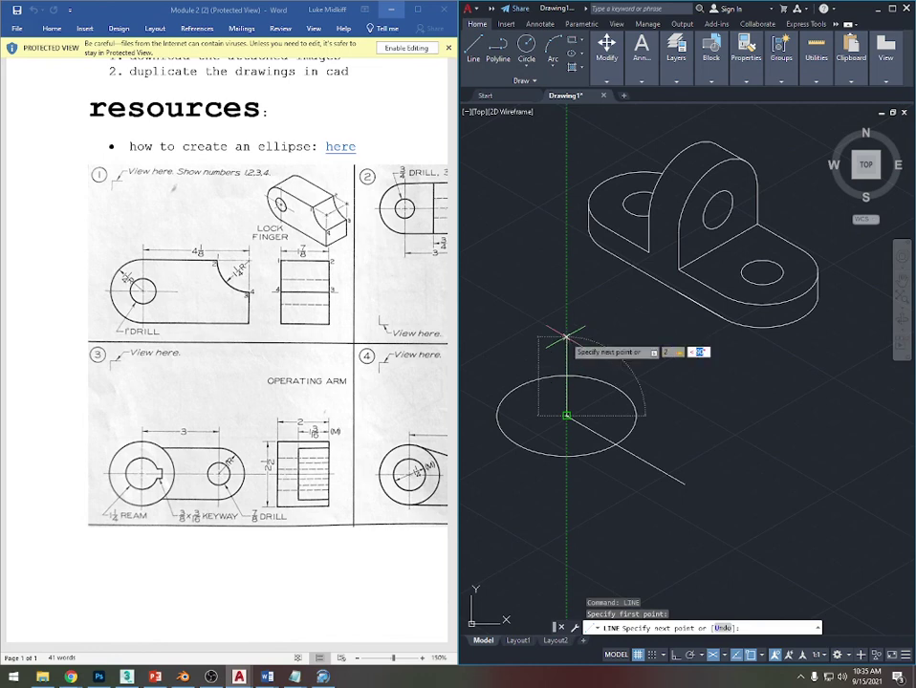
key(Return)
key(Escape)
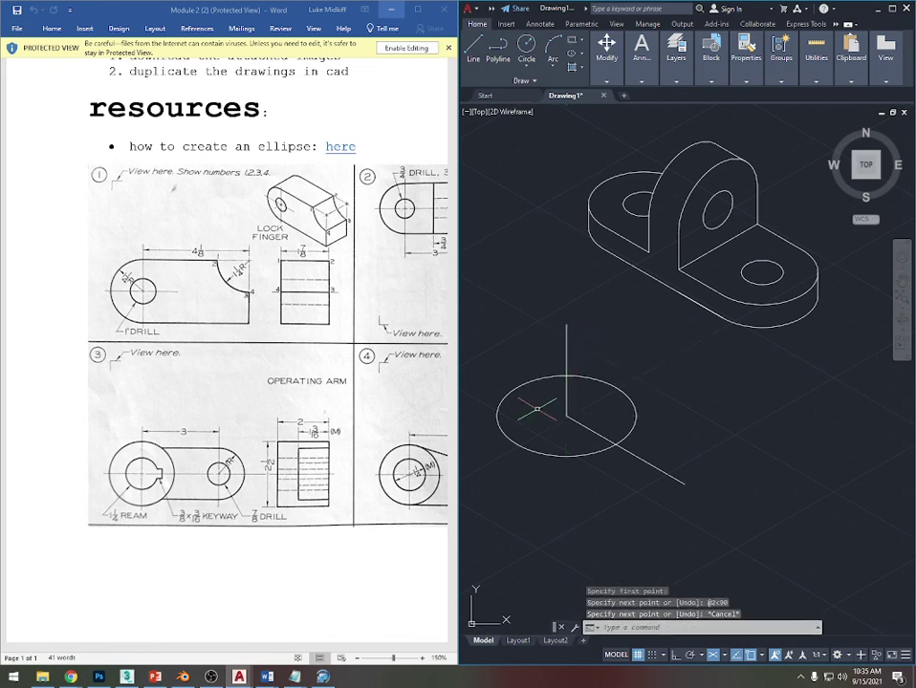
click(526, 383)
right_click(529, 385)
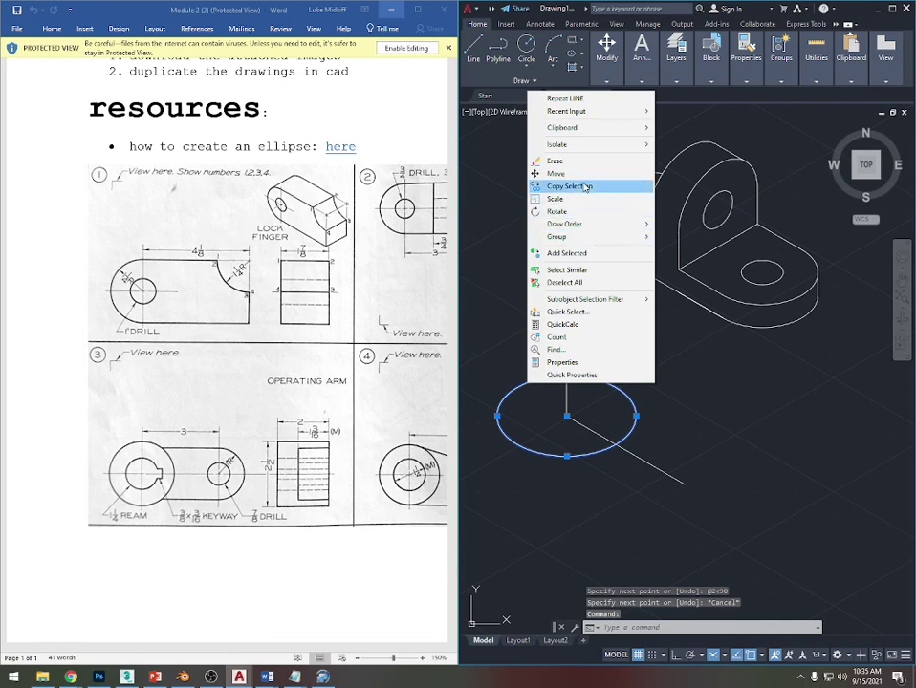
- Copy the isocircle from its centre to the top of the vertical line
click(573, 182)
click(577, 376)
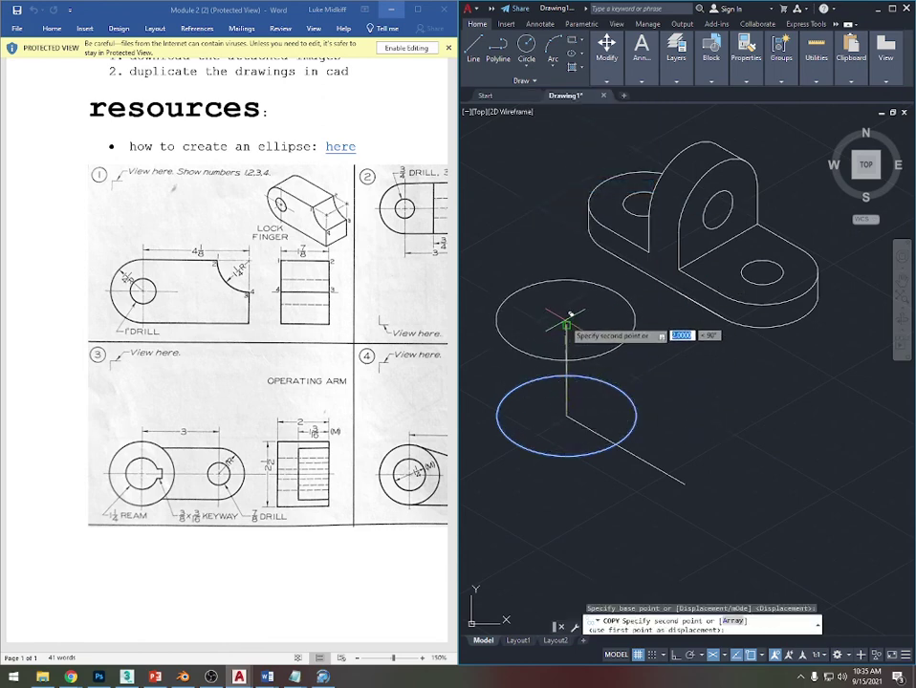
click(571, 318)
key(Escape)
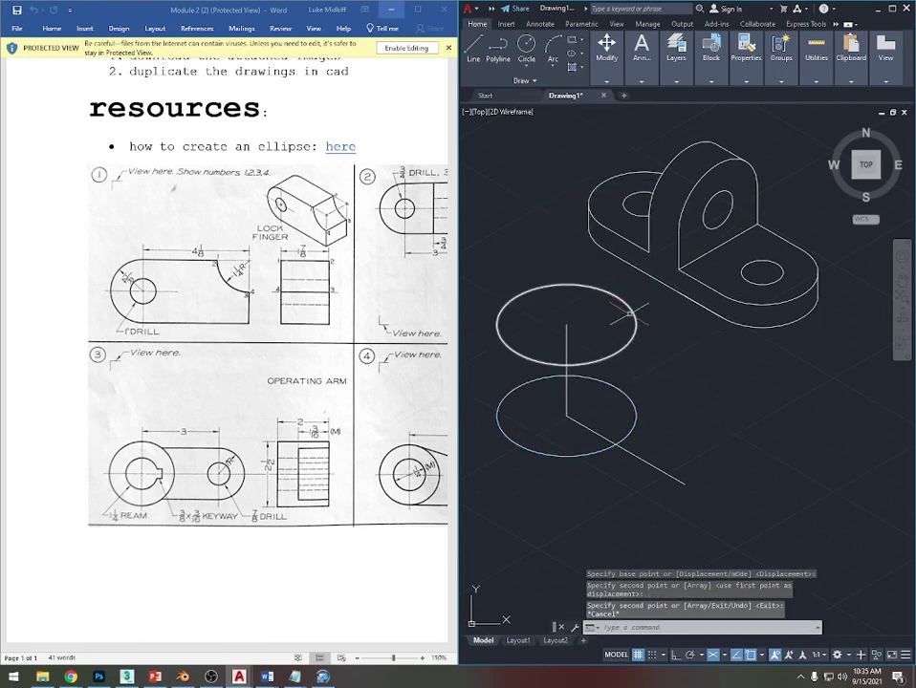
key(Return)
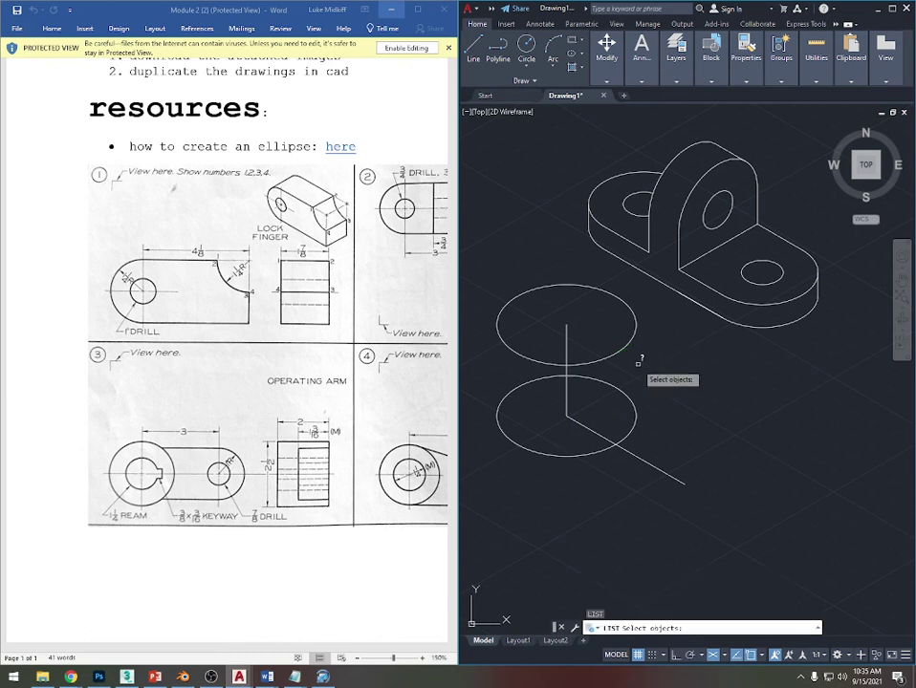
key(Escape)
key(Escape)
key(Escape)
- Draw the left edge line from the upper circle down past the lower circle
text(l)
key(Return)
click(566, 324)
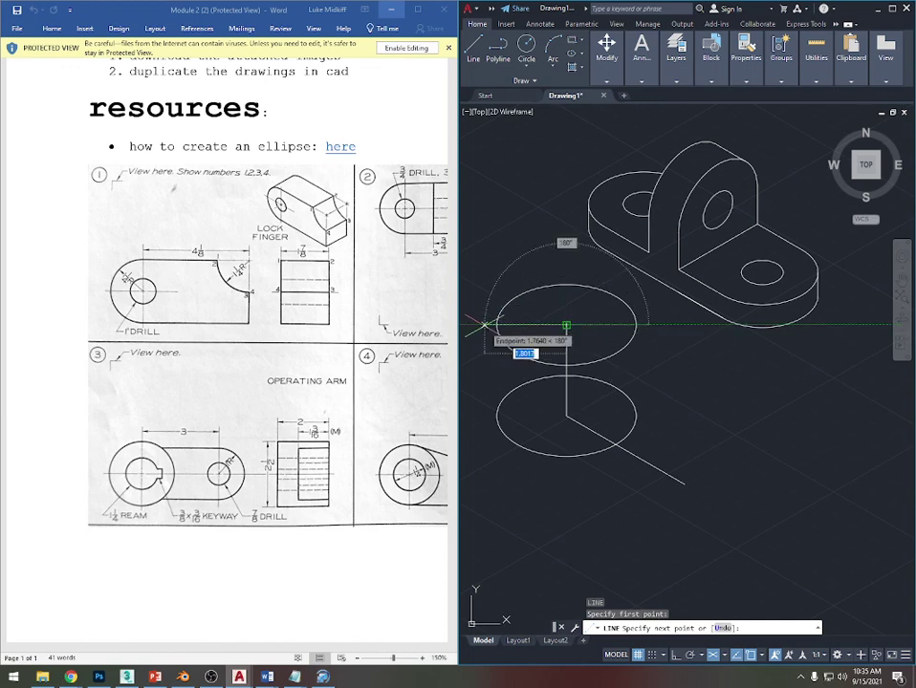
click(497, 325)
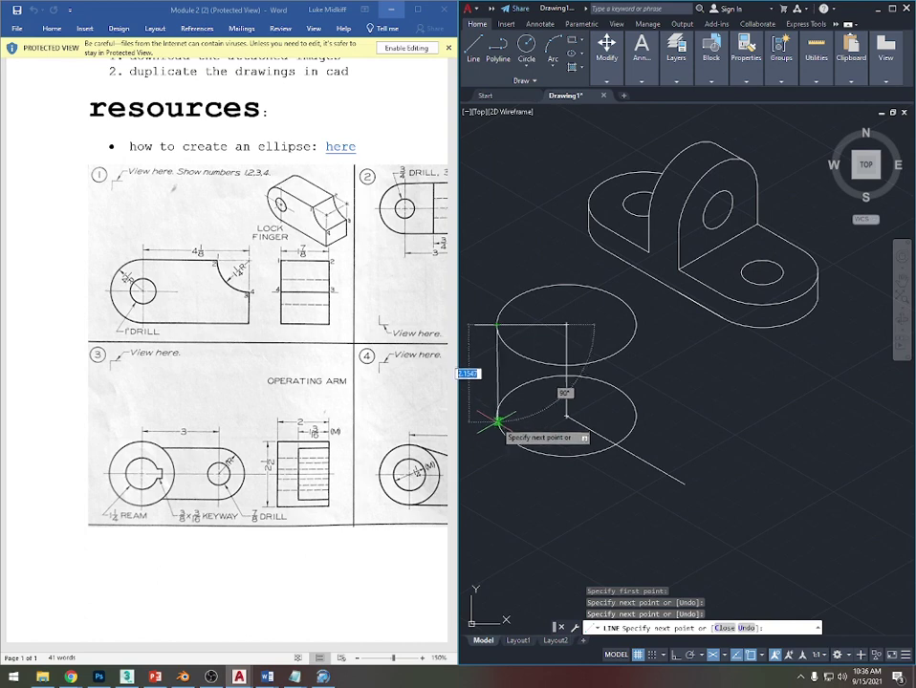
click(496, 420)
click(496, 457)
key(Escape)
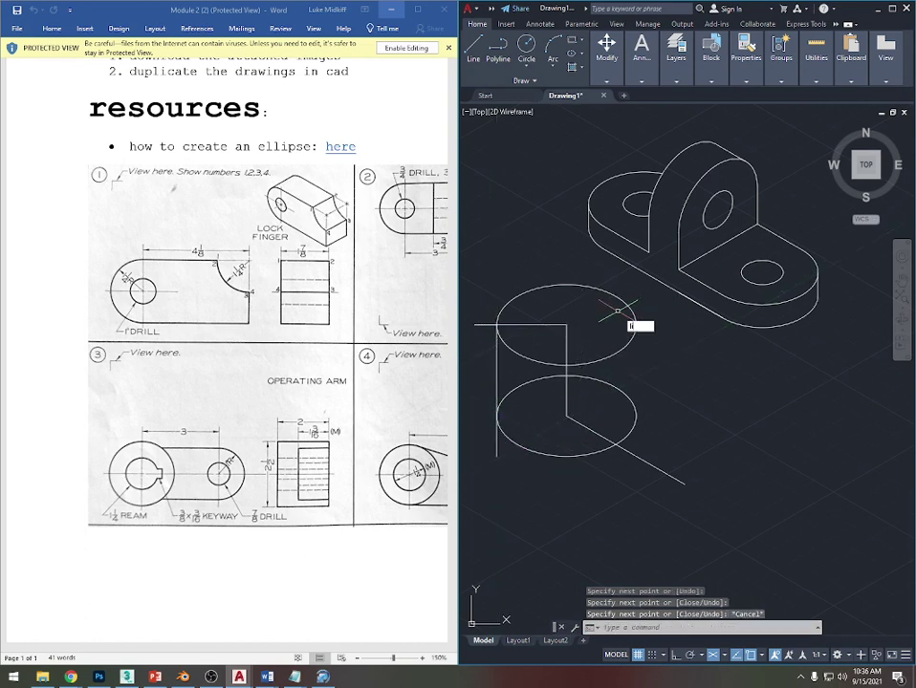
- Draw the top line to the upper circle's right edge and the cylinder's right side downward
key(Return)
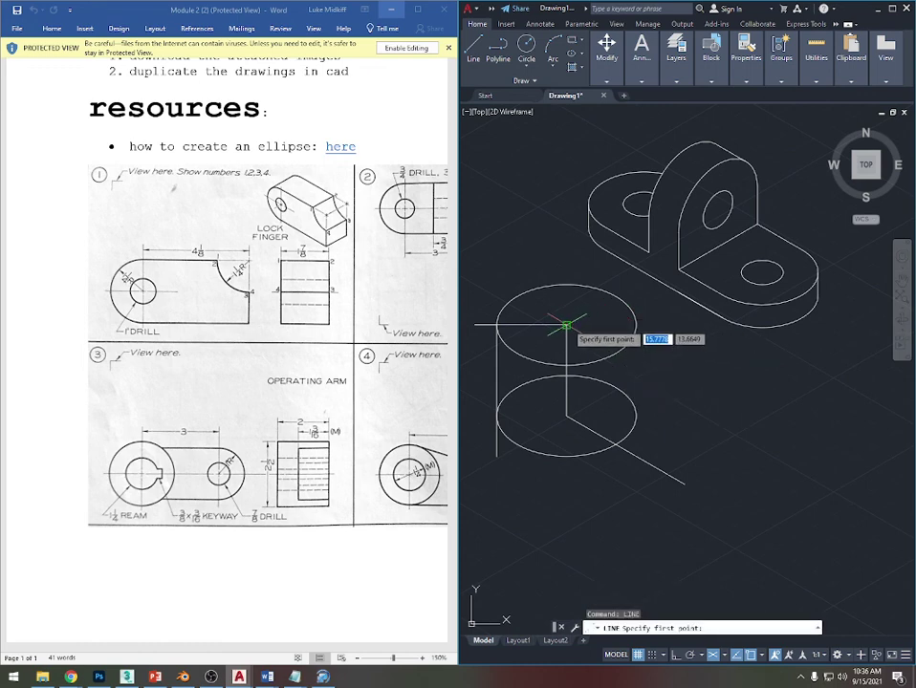
click(566, 326)
click(668, 325)
click(636, 325)
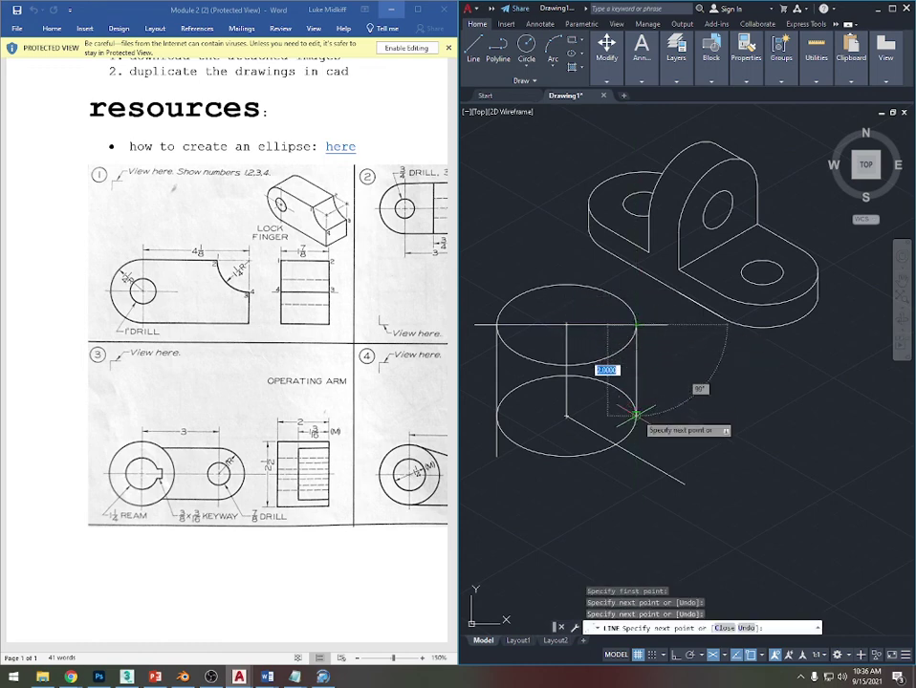
click(636, 442)
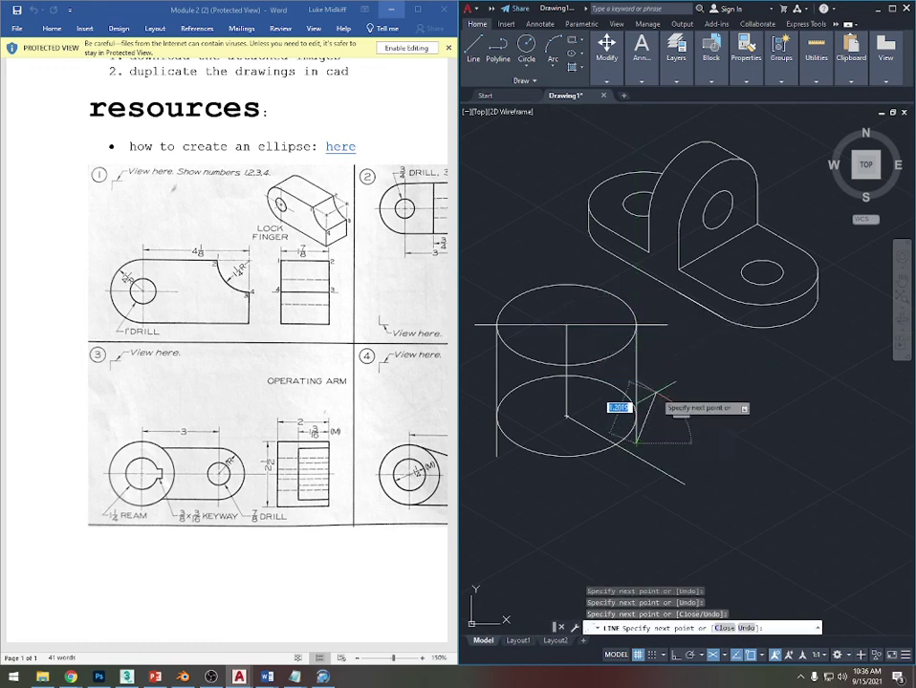
key(Escape)
- Trim the stubs, hidden lower arc and construction lines inside the large cylinder
text(tr)
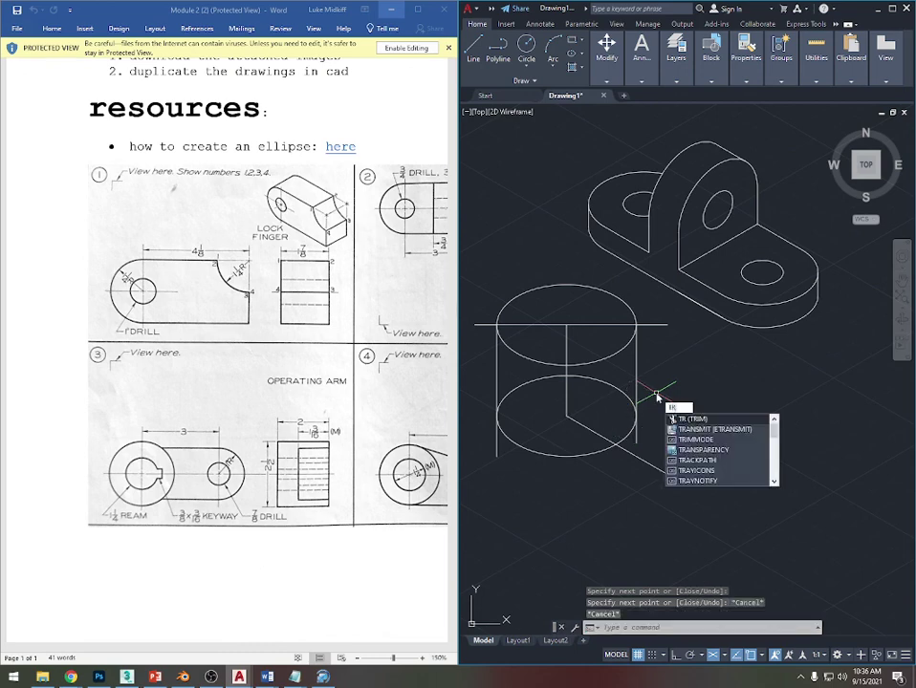
key(Return)
drag(487, 306, 481, 340)
drag(542, 320, 573, 324)
drag(664, 313, 650, 338)
mouse_move(514, 419)
mouse_down()
mouse_move(513, 383)
mouse_move(574, 396)
mouse_up()
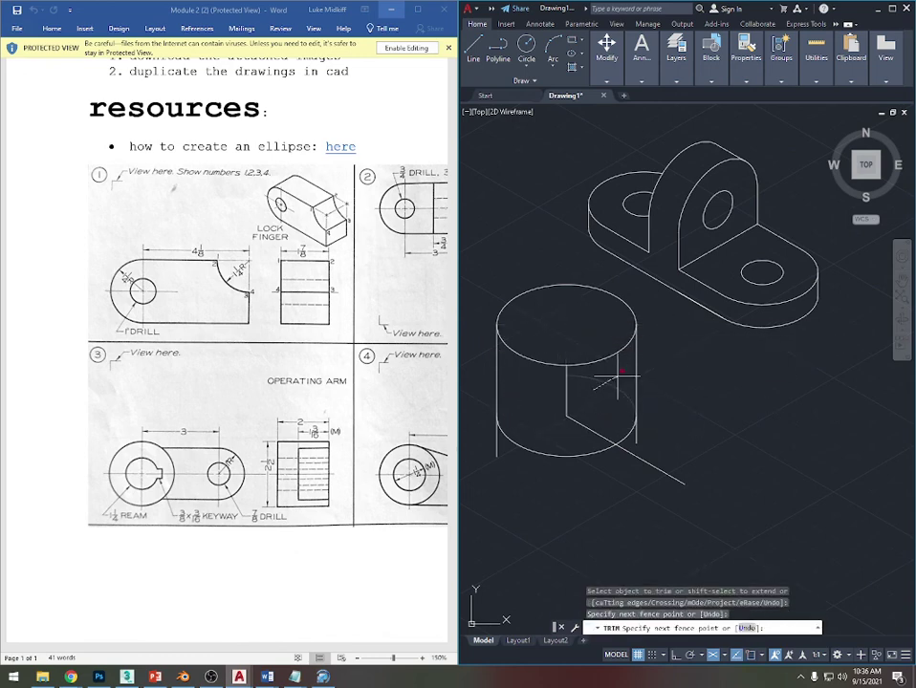
middle_drag(583, 397, 612, 405)
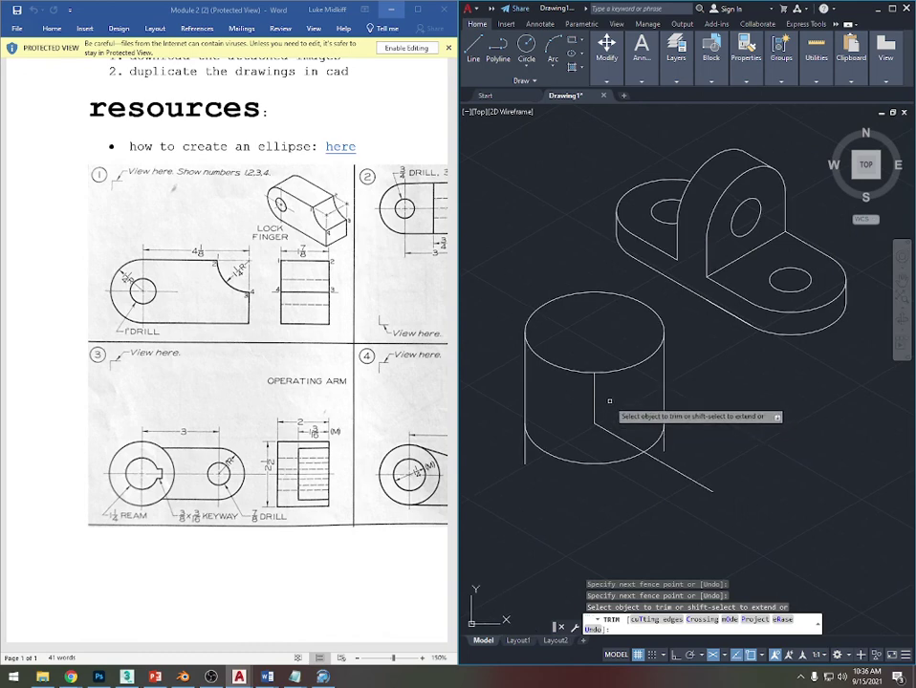
mouse_move(598, 415)
mouse_down()
mouse_move(588, 422)
mouse_move(608, 413)
mouse_up()
mouse_move(524, 469)
mouse_down()
mouse_move(660, 464)
mouse_move(676, 442)
mouse_move(664, 449)
mouse_up()
key(Escape)
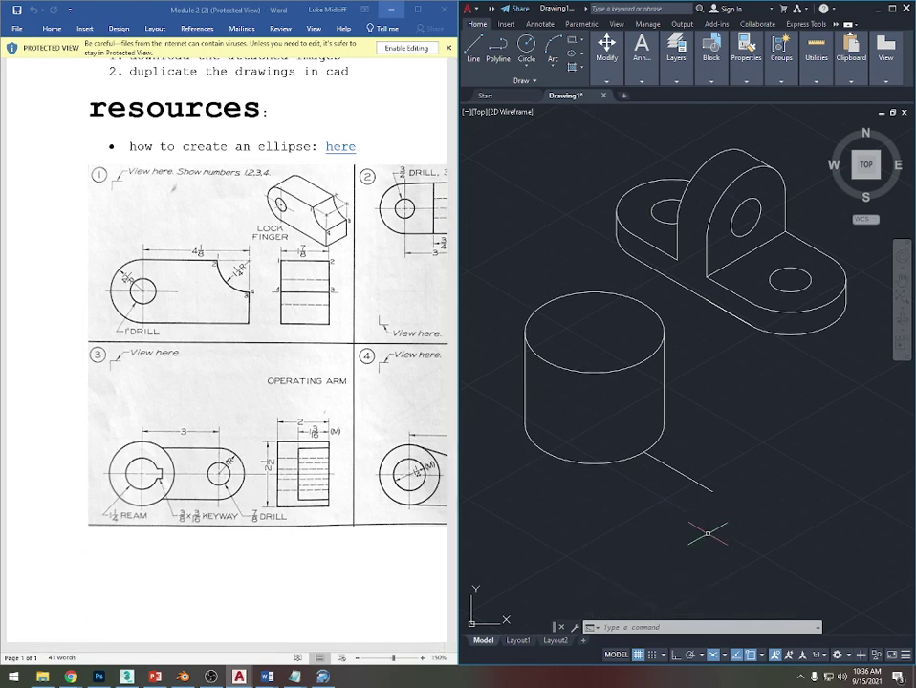
- Draw a radius-1 isocircle centred on the diagonal line's far end
text(el)
key(Return)
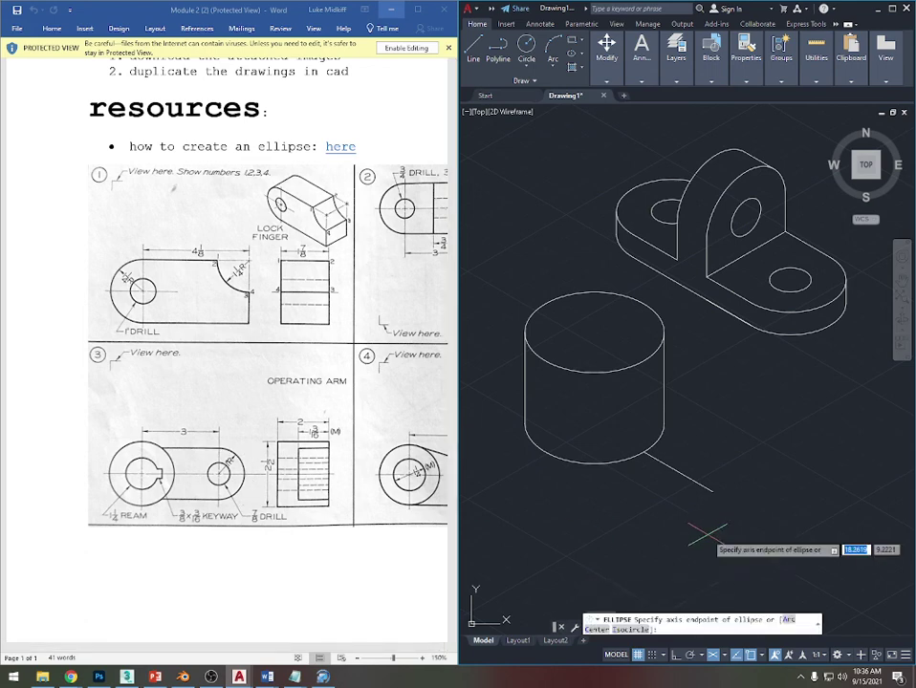
text(i)
key(Return)
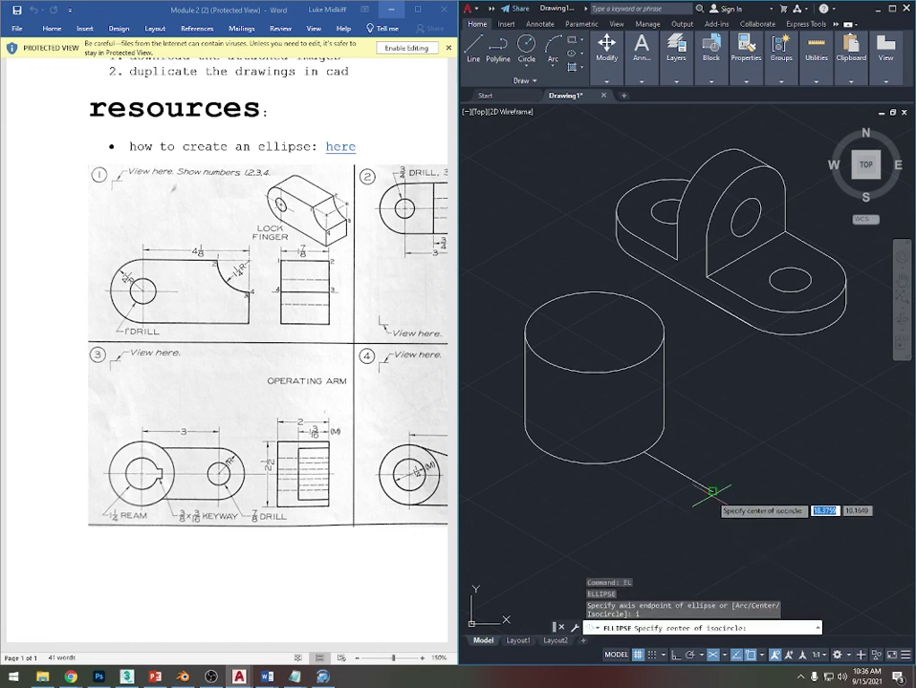
click(712, 492)
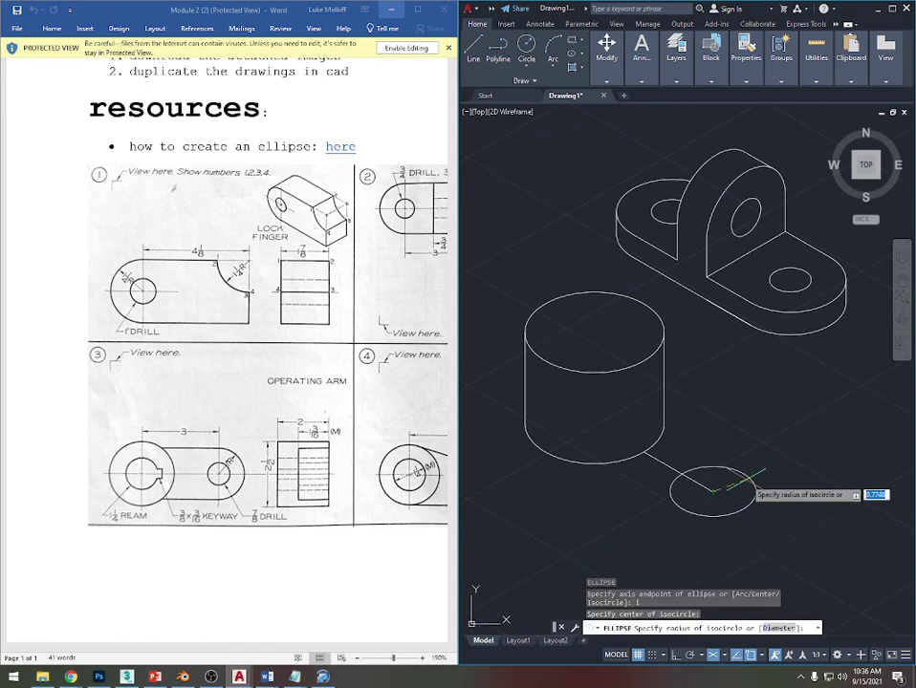
key(Return)
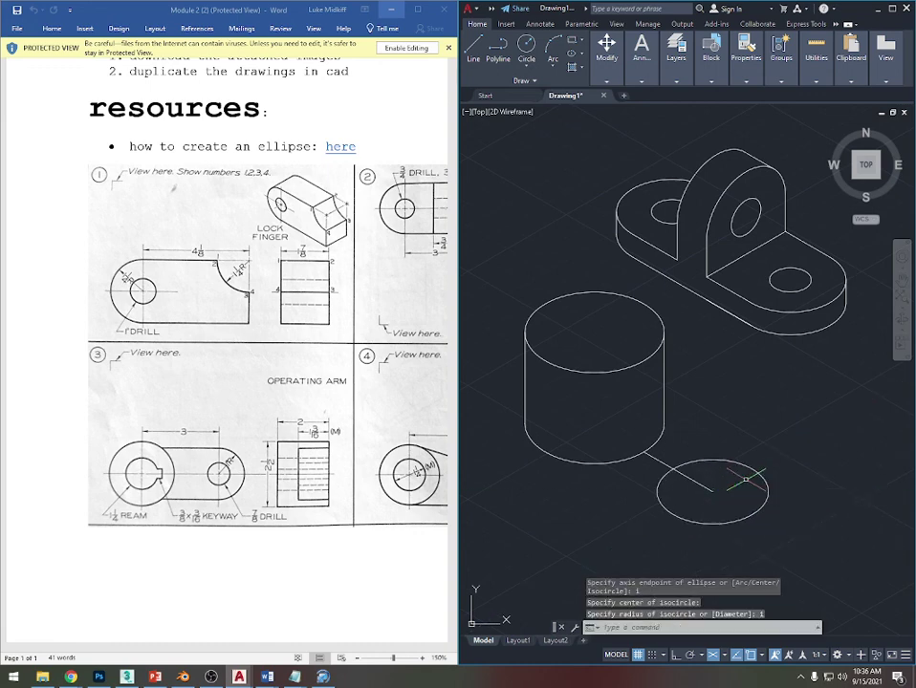
key(Escape)
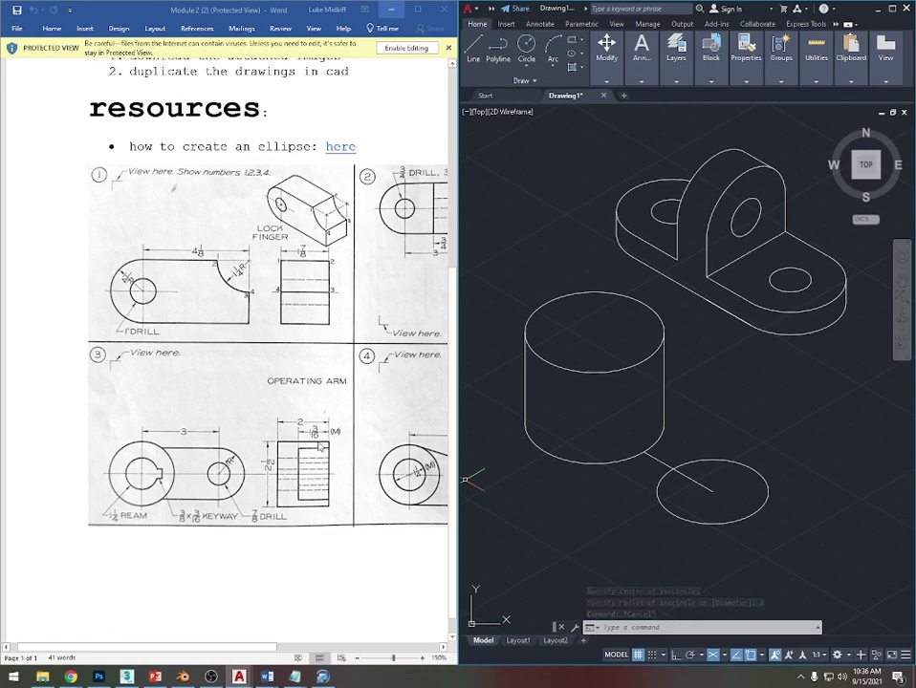
- Convert 3/16 to a decimal in the browser calculator and return to AutoCAD
key(super+2)
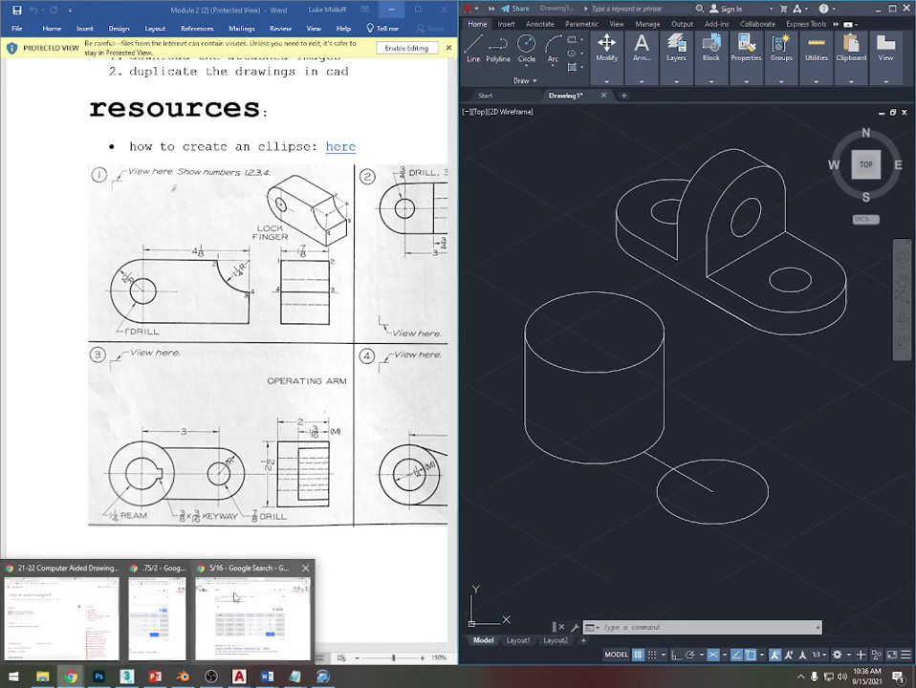
key(super+2)
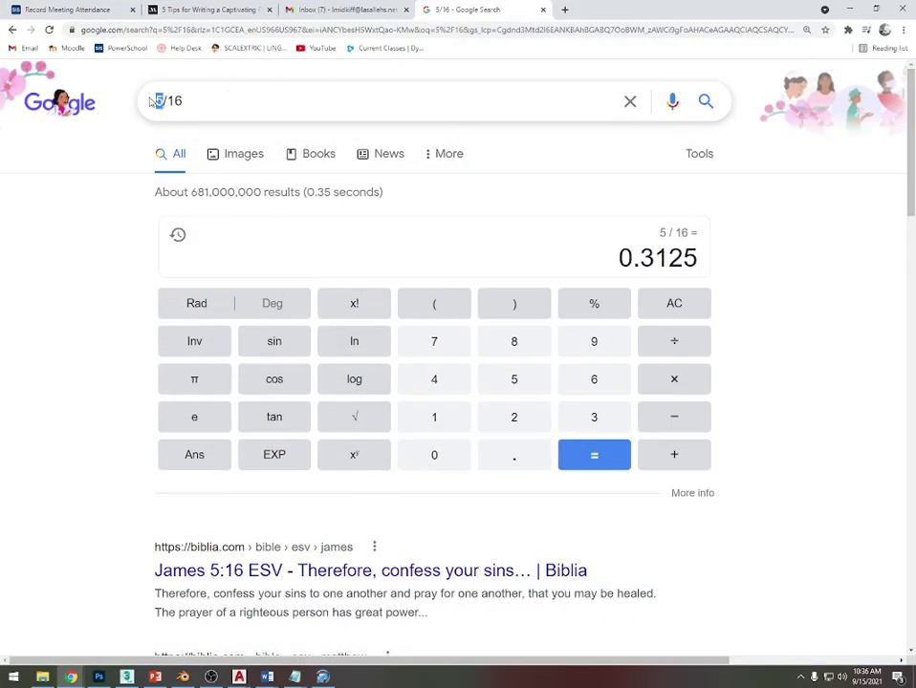
text(3)
key(Return)
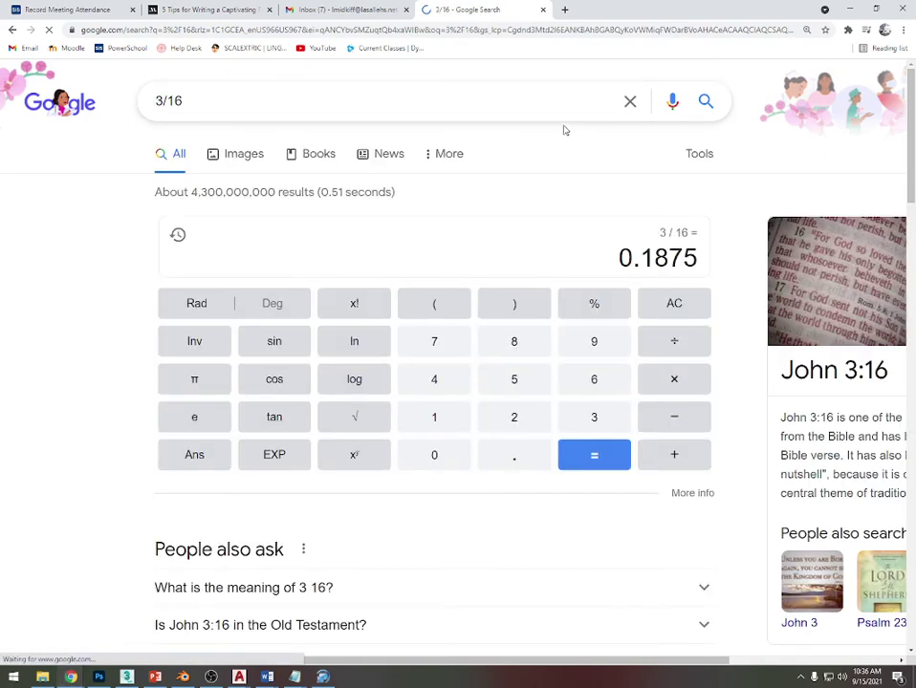
click(849, 12)
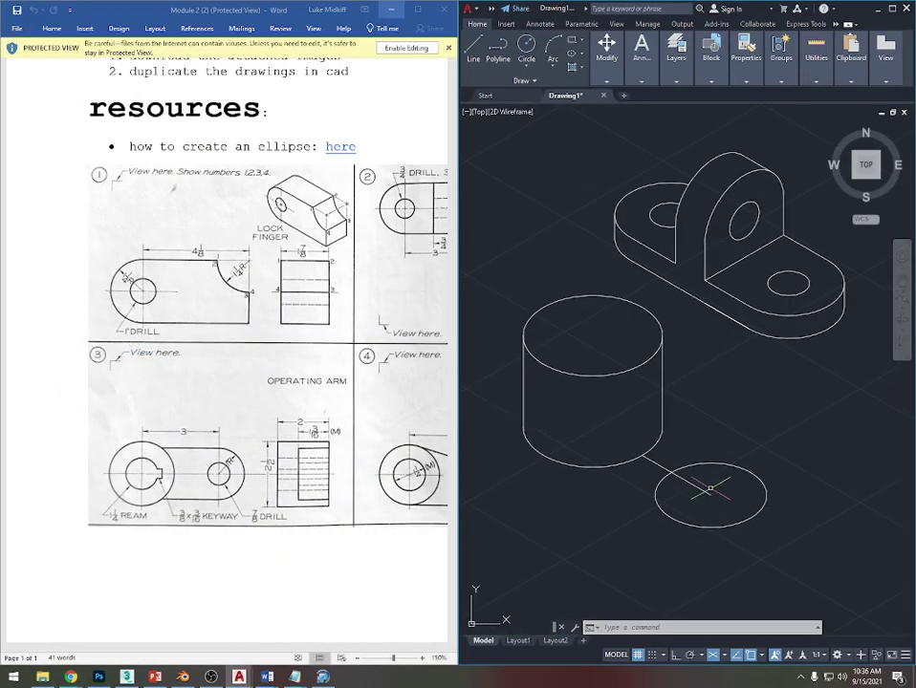
- Draw a 1.1875-unit vertical line up from the small circle's centre
text(li)
key(Return)
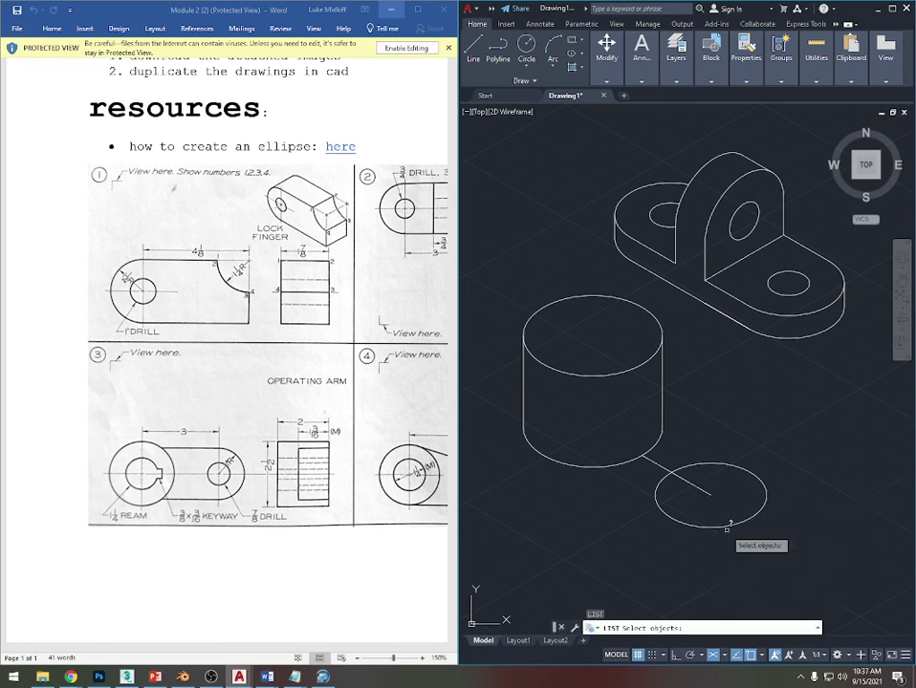
key(Escape)
text(li)
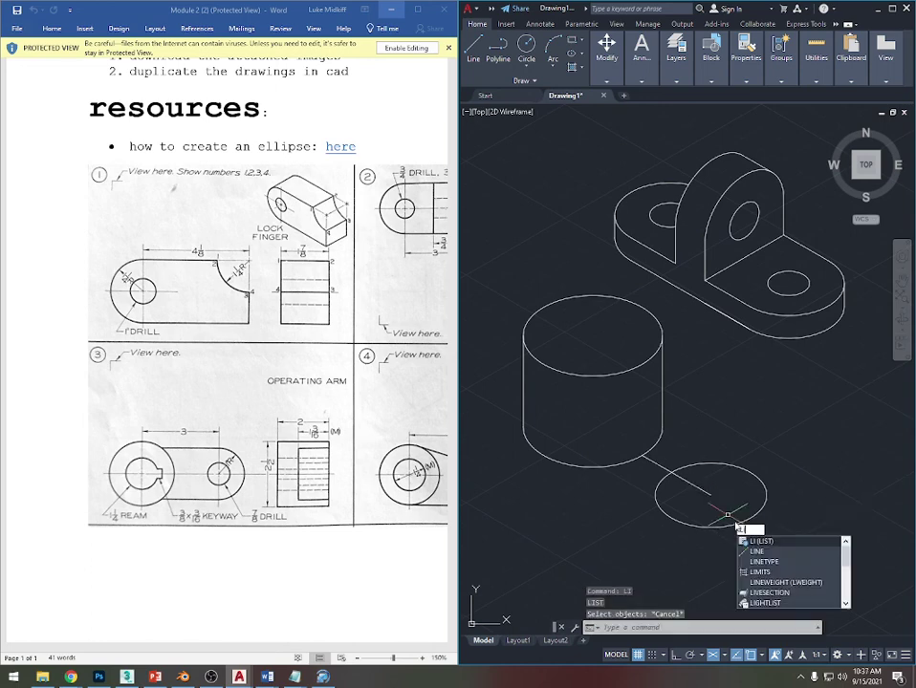
click(755, 551)
click(711, 495)
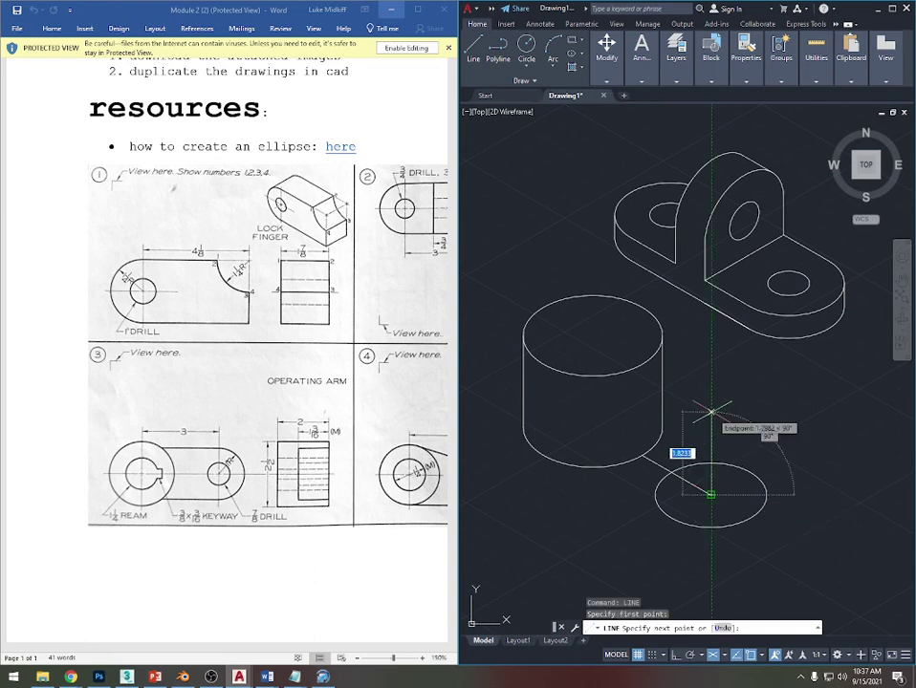
text(1.5)
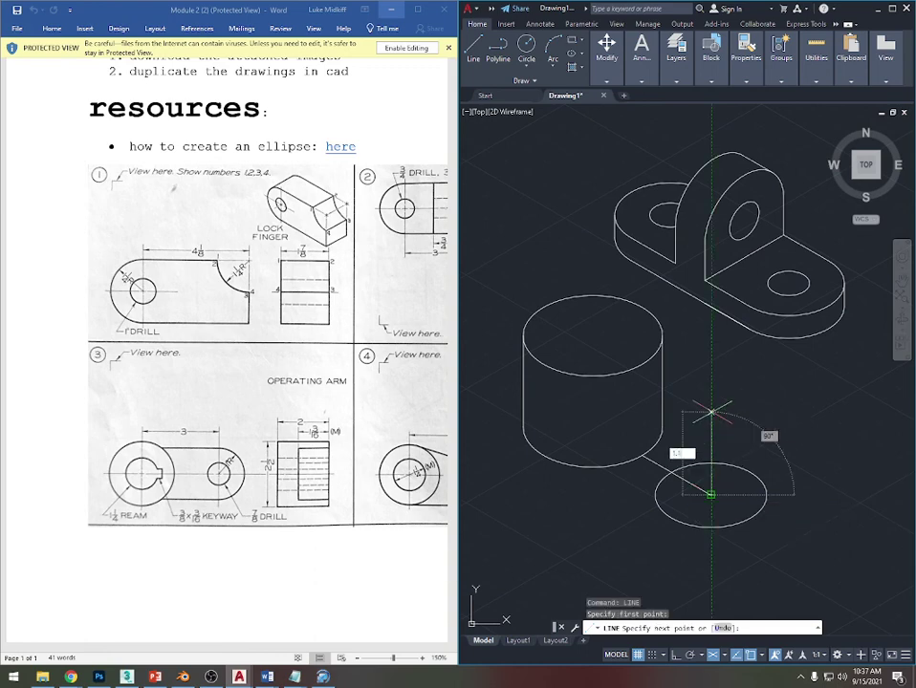
key(Tab)
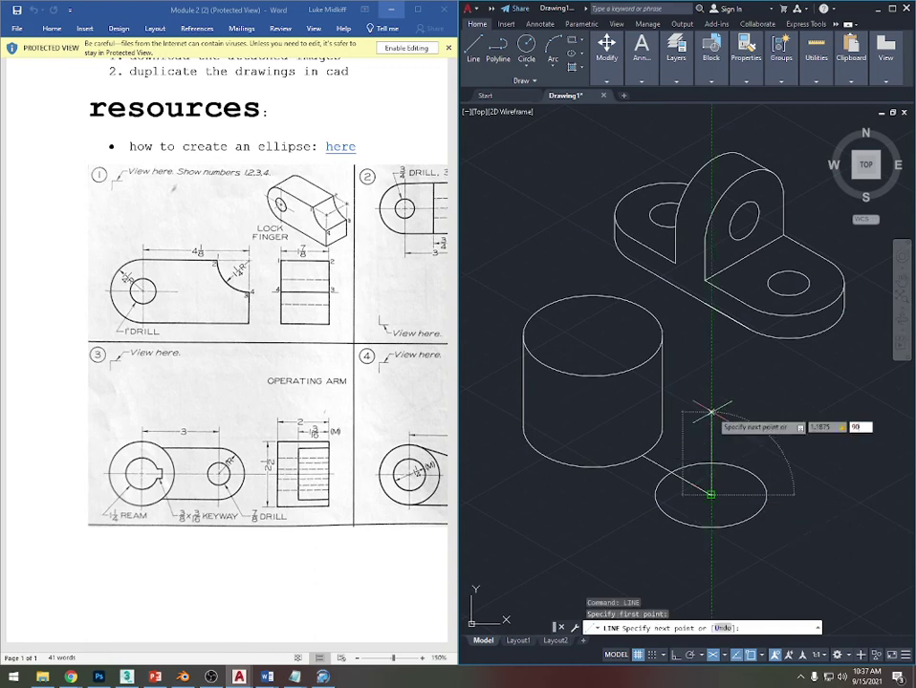
key(Return)
key(Escape)
- Copy the small circle from its centre to the top of the 1.1875 line
click(728, 465)
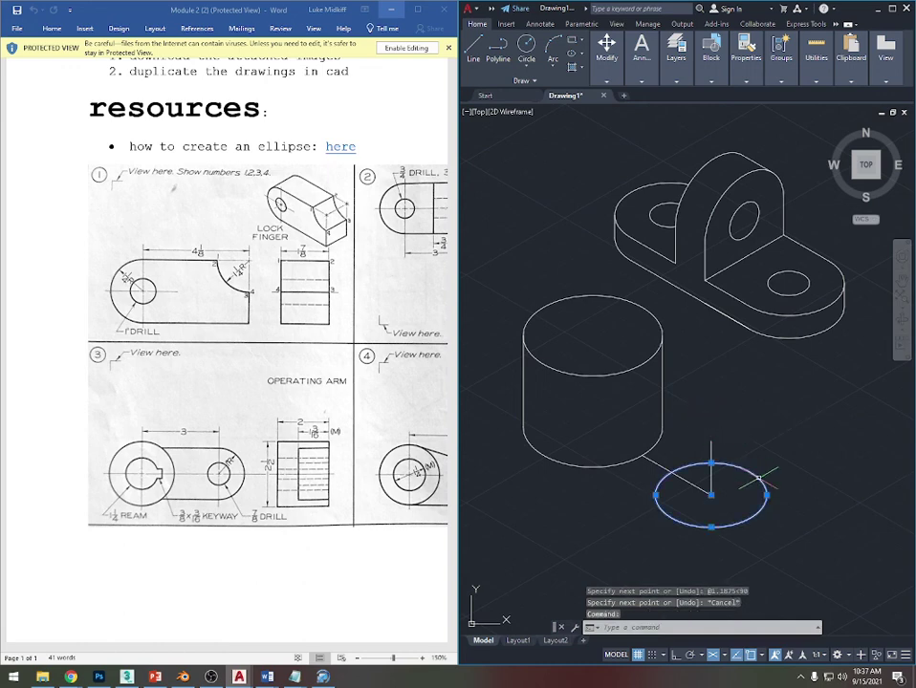
right_click(756, 182)
click(784, 293)
click(710, 494)
click(710, 441)
key(Escape)
- Draw the small cylinder's side line from the upper circle down to the lower one
text(list)
key(Return)
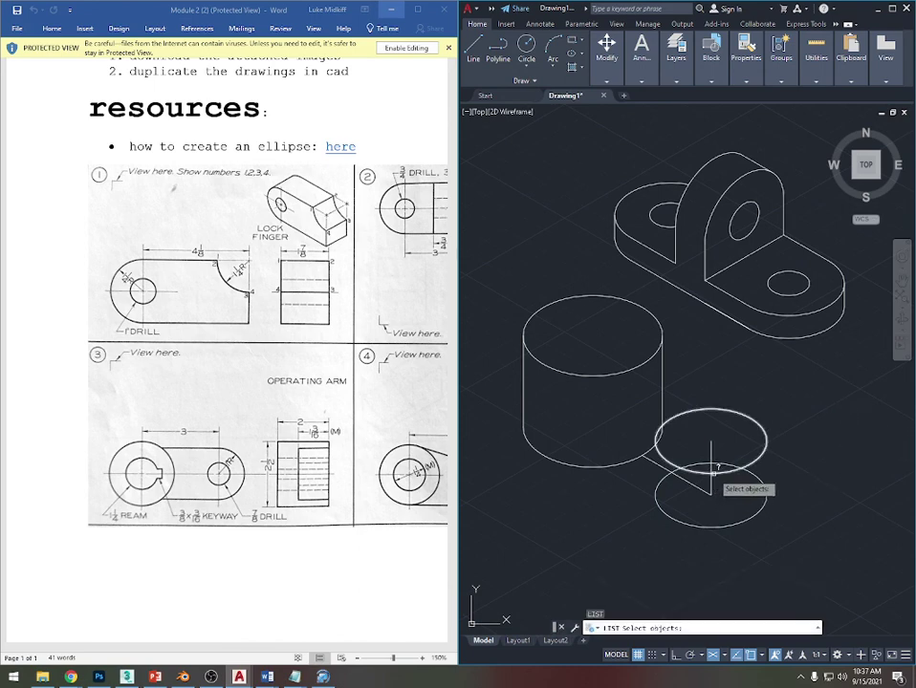
key(Escape)
text(line)
key(Return)
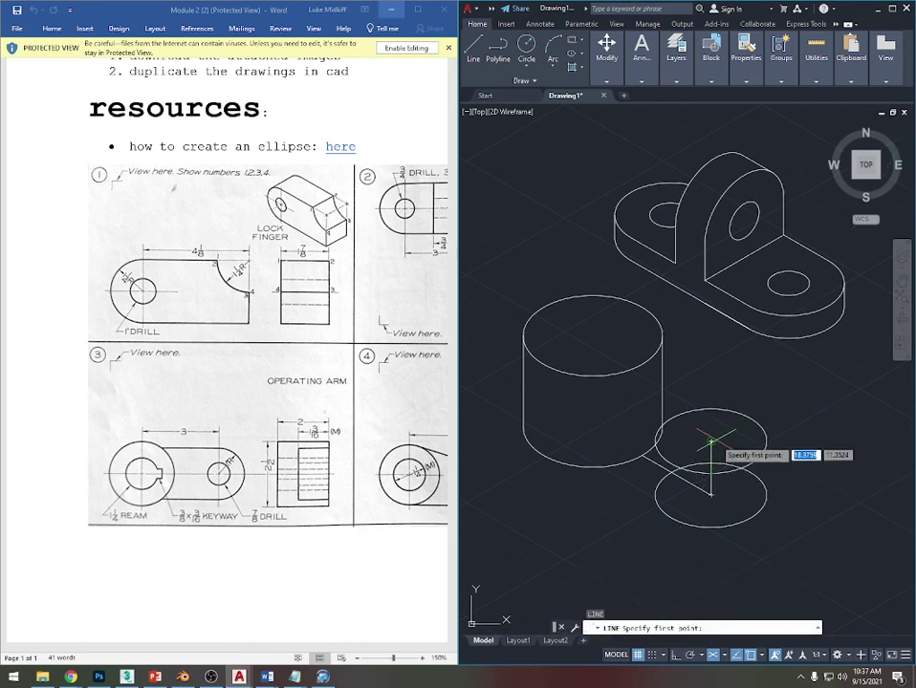
click(711, 442)
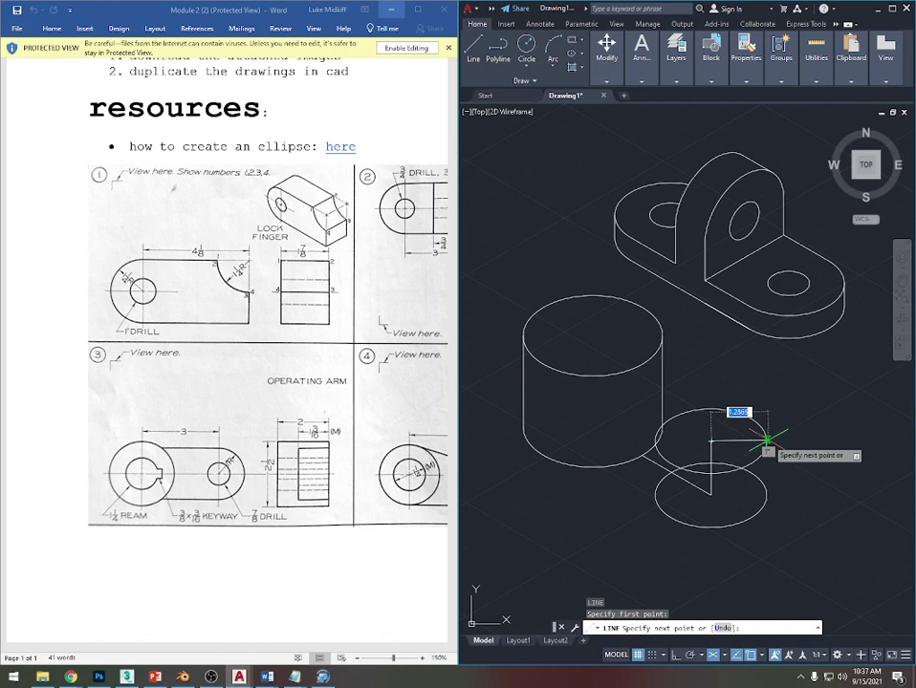
click(767, 442)
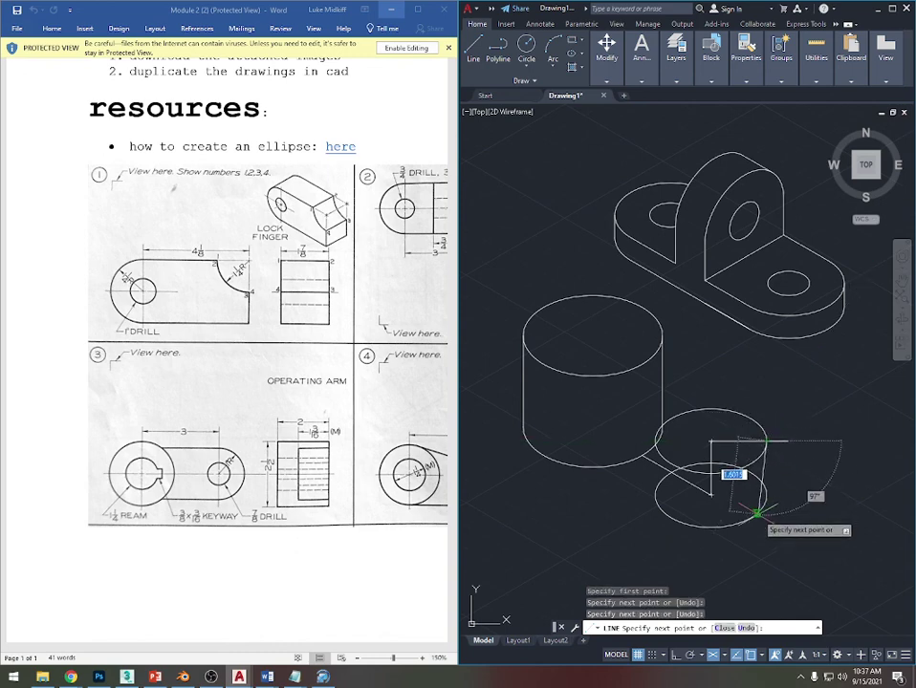
click(767, 517)
key(Escape)
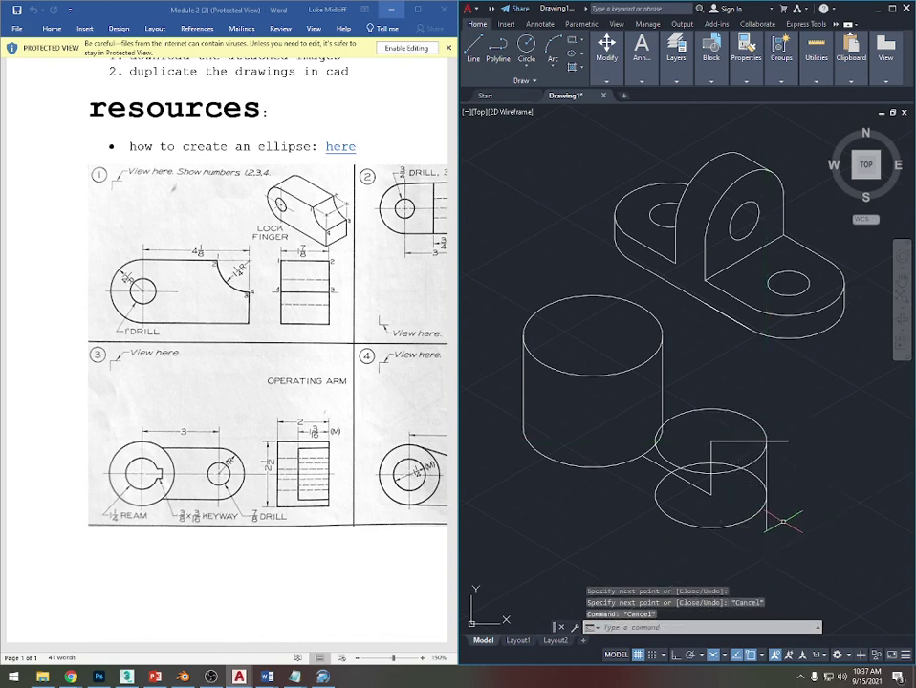
- Trim the hidden arcs and leftover lines around the small cylinder's lower circle
text(tr)
key(Return)
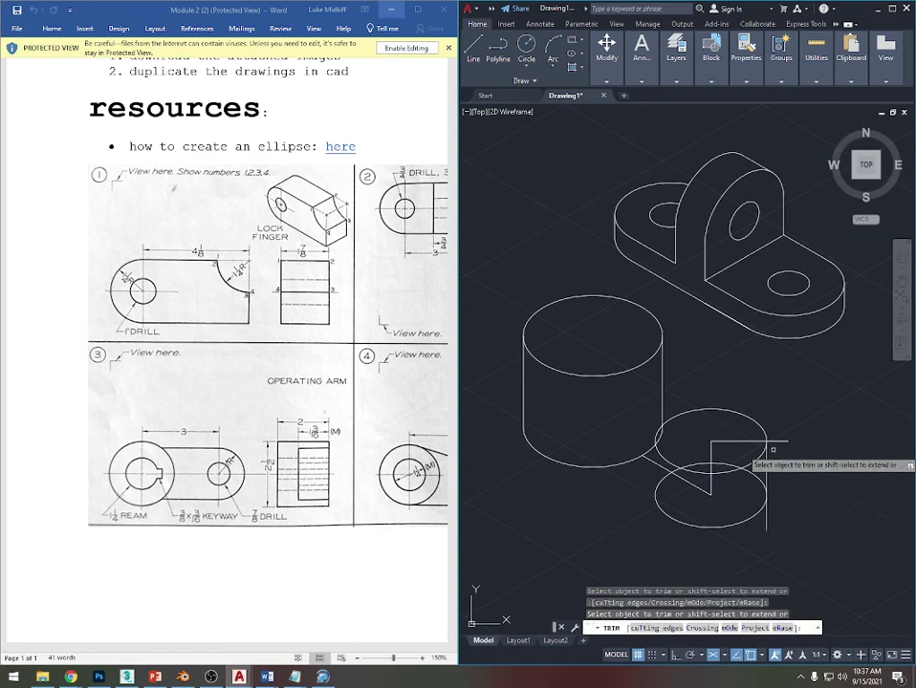
scroll(744, 461, up, 4)
mouse_move(675, 483)
mouse_down()
mouse_move(706, 535)
mouse_move(741, 471)
mouse_move(793, 431)
mouse_move(811, 530)
mouse_up()
scroll(810, 530, up, 2)
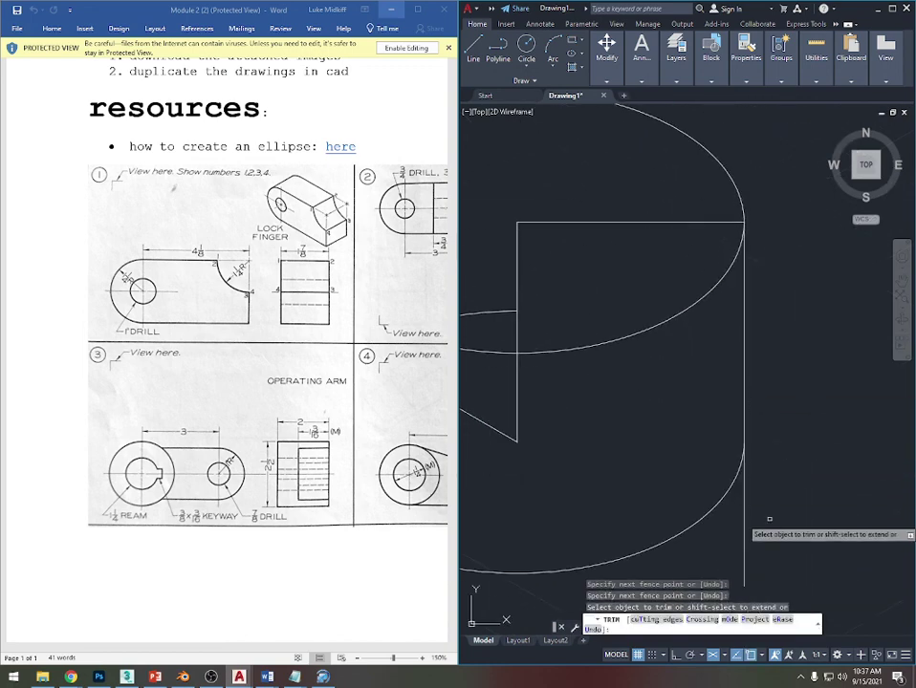
scroll(736, 535, down, 5)
mouse_move(701, 475)
mouse_down()
mouse_move(662, 474)
mouse_move(696, 469)
mouse_move(700, 445)
mouse_move(665, 440)
mouse_move(679, 426)
mouse_move(669, 423)
mouse_up()
key(Escape)
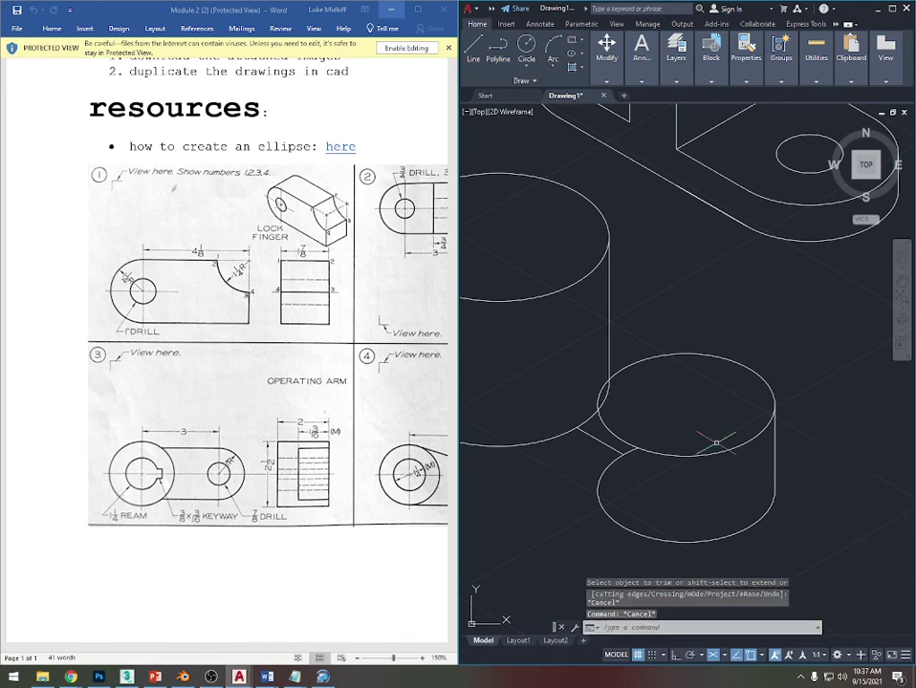
- Draw a 2-unit line at 210° from the small cylinder's top ellipse centre
text(li)
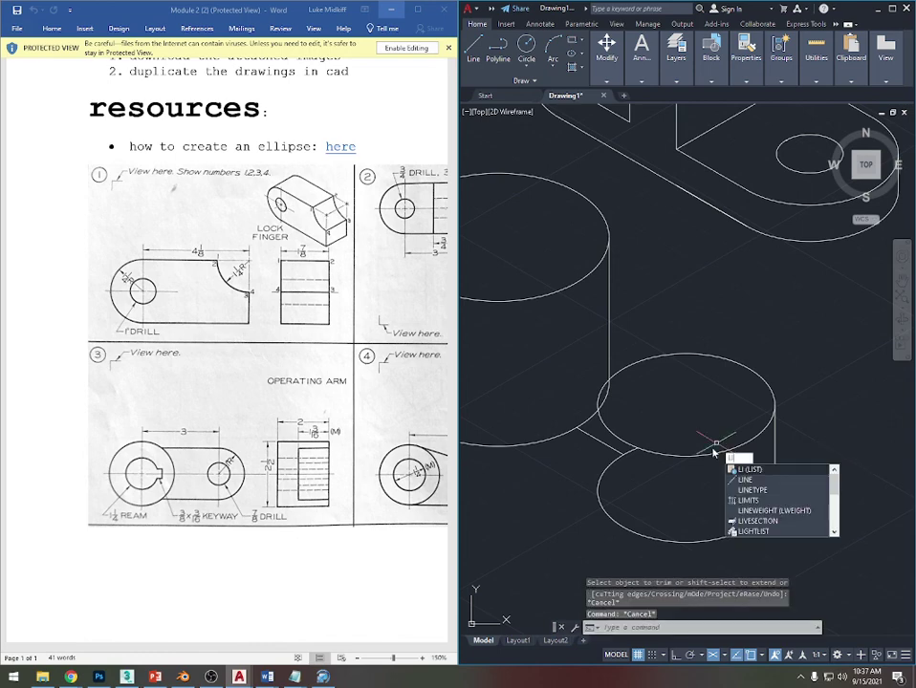
key(Return)
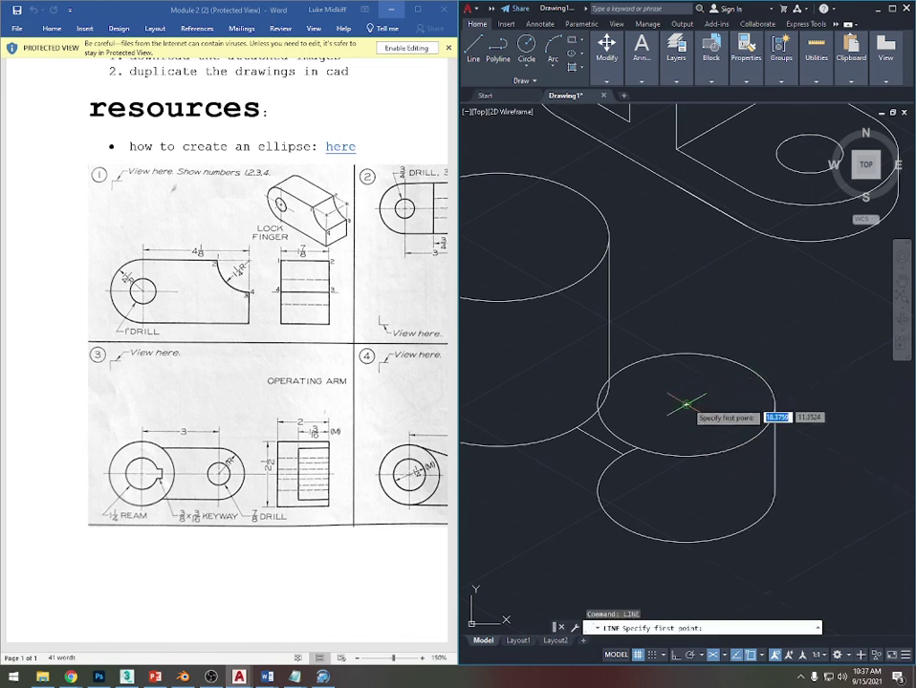
click(686, 404)
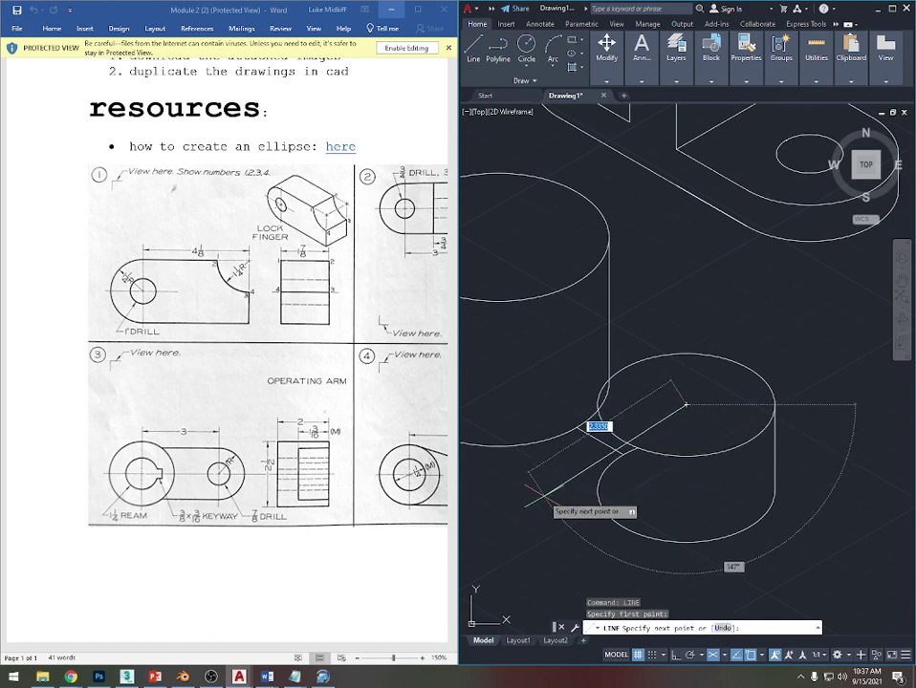
text(4)
key(Tab)
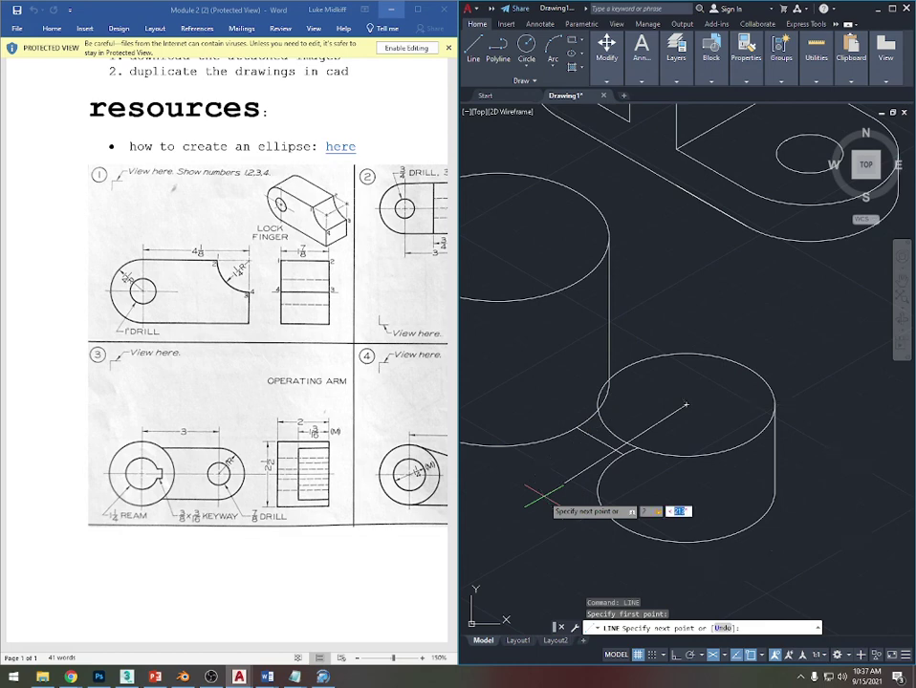
text(210)
key(Return)
key(Escape)
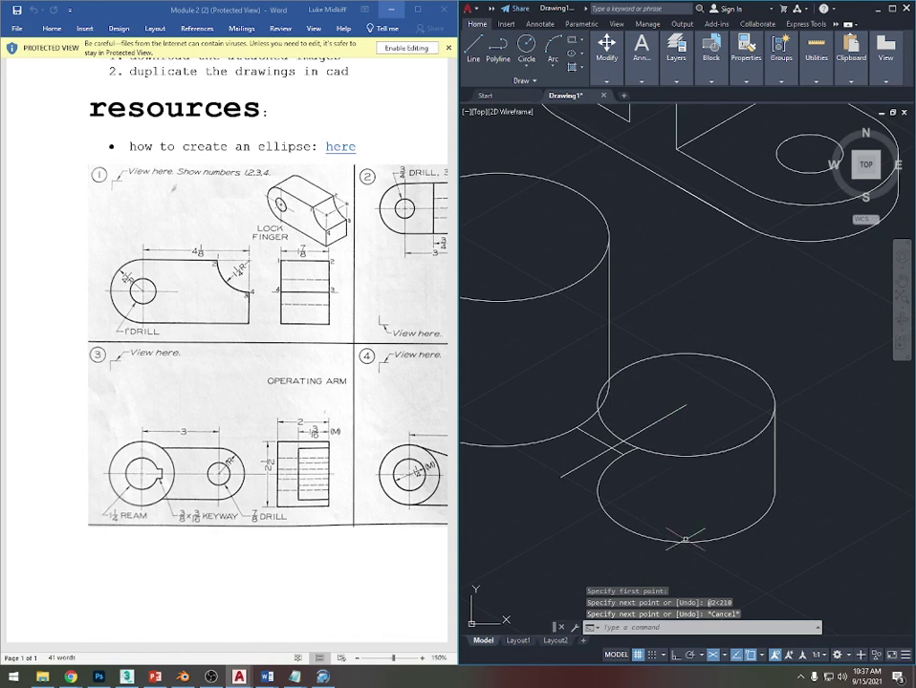
- Drop a 1.5-unit vertical line from the lower ellipse's edge
text(l)
key(Return)
click(623, 444)
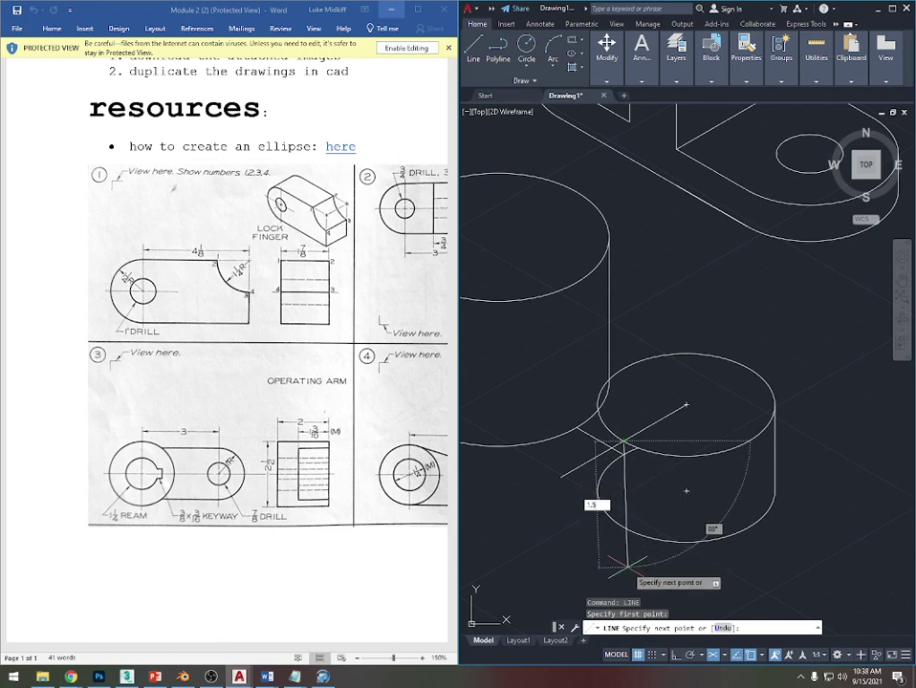
key(Return)
key(Escape)
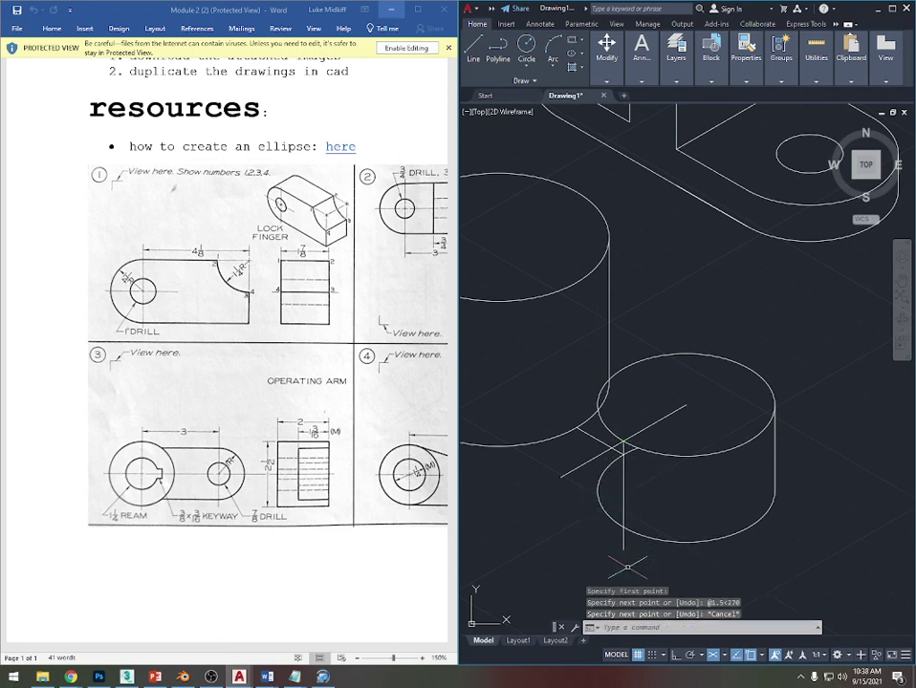
text(tr)
key(Return)
- Trim the diagonal inside the ellipse and the stray stubs near the small cylinder
scroll(671, 395, up, 4)
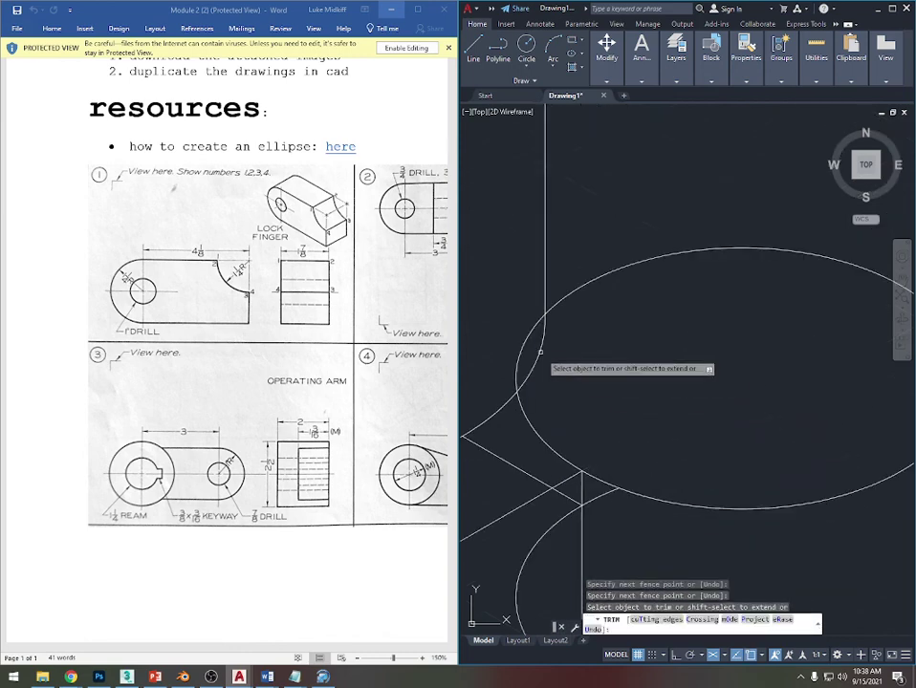
mouse_move(562, 337)
mouse_down()
mouse_move(592, 430)
mouse_move(623, 461)
mouse_up()
scroll(609, 436, down, 2)
scroll(609, 436, up, 3)
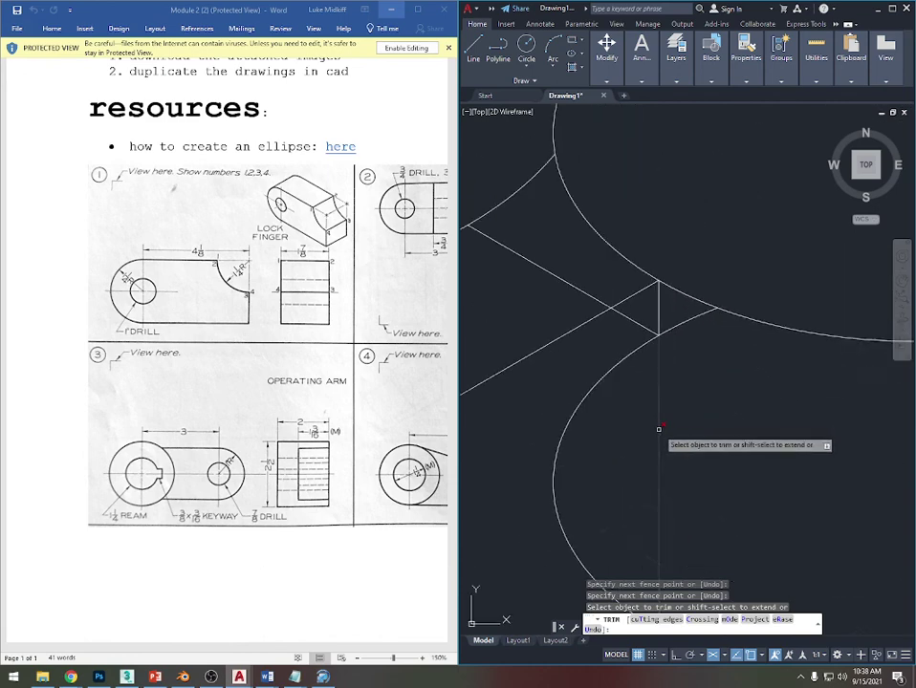
mouse_move(677, 347)
mouse_down()
mouse_move(680, 312)
mouse_move(685, 407)
mouse_up()
mouse_move(654, 449)
mouse_down()
mouse_move(594, 437)
mouse_move(631, 322)
mouse_move(607, 315)
mouse_move(634, 378)
mouse_up()
scroll(639, 371, down, 3)
scroll(631, 378, up, 6)
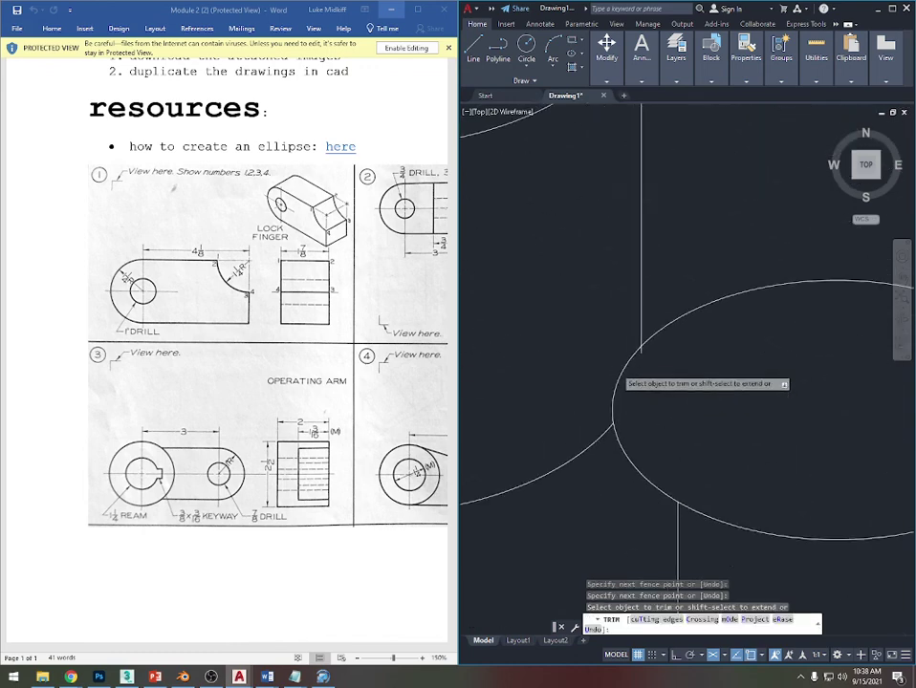
key(Return)
scroll(670, 326, down, 6)
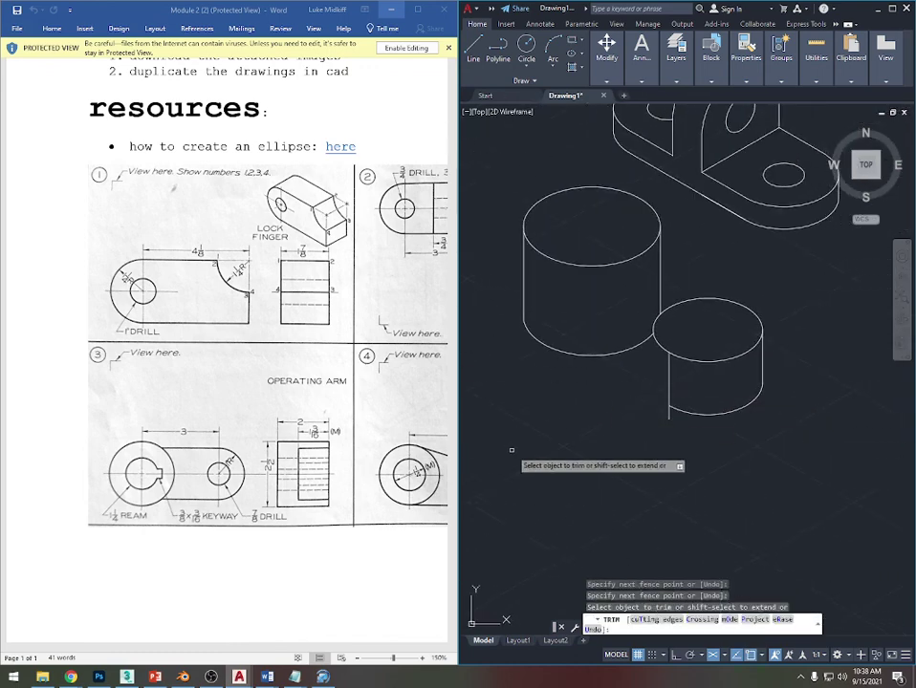
key(Escape)
- Pan and zoom the view to frame both cylinders and the bracket
scroll(653, 402, up, 5)
scroll(535, 373, up, 2)
scroll(522, 358, down, 5)
middle_drag(522, 358, 679, 458)
scroll(679, 459, down, 4)
scroll(712, 502, up, 2)
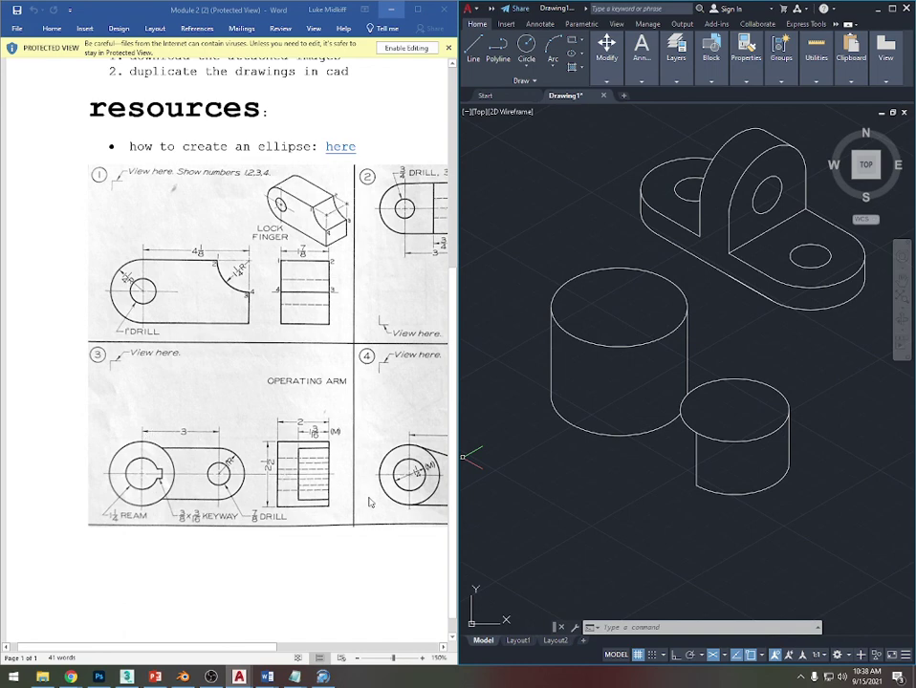
- Draw a 3-unit line at 150° from the small cylinder's lower-left corner
key(Escape)
key(Escape)
text(l)
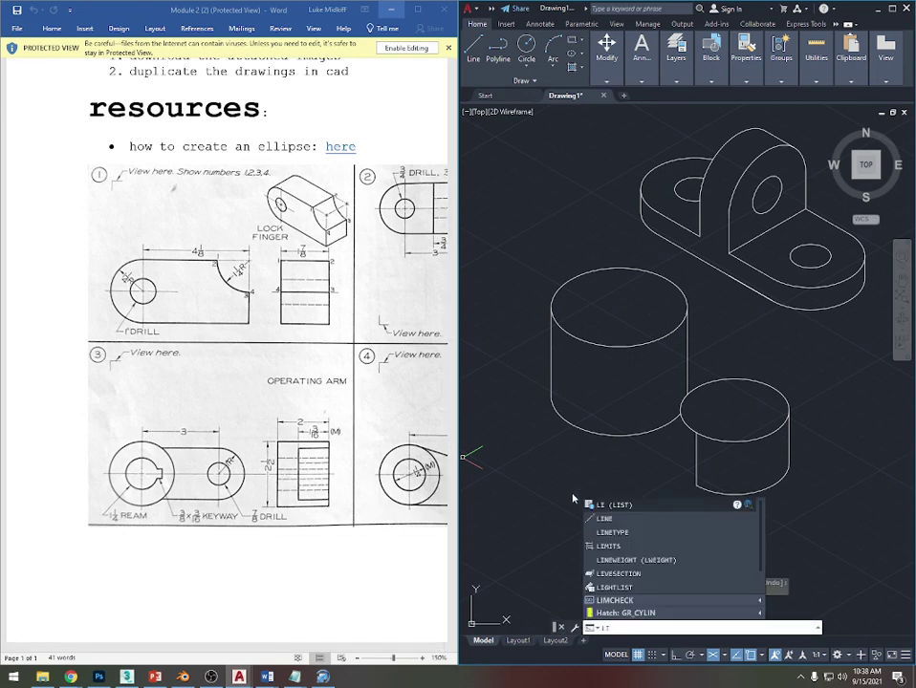
key(Return)
click(695, 484)
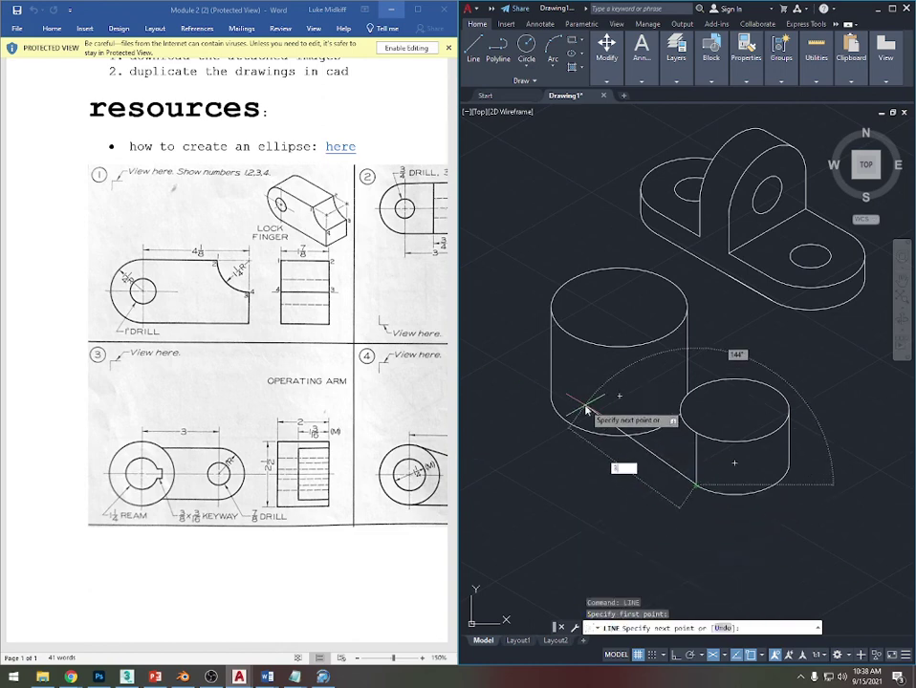
text(3)
key(Tab)
text(150)
key(Return)
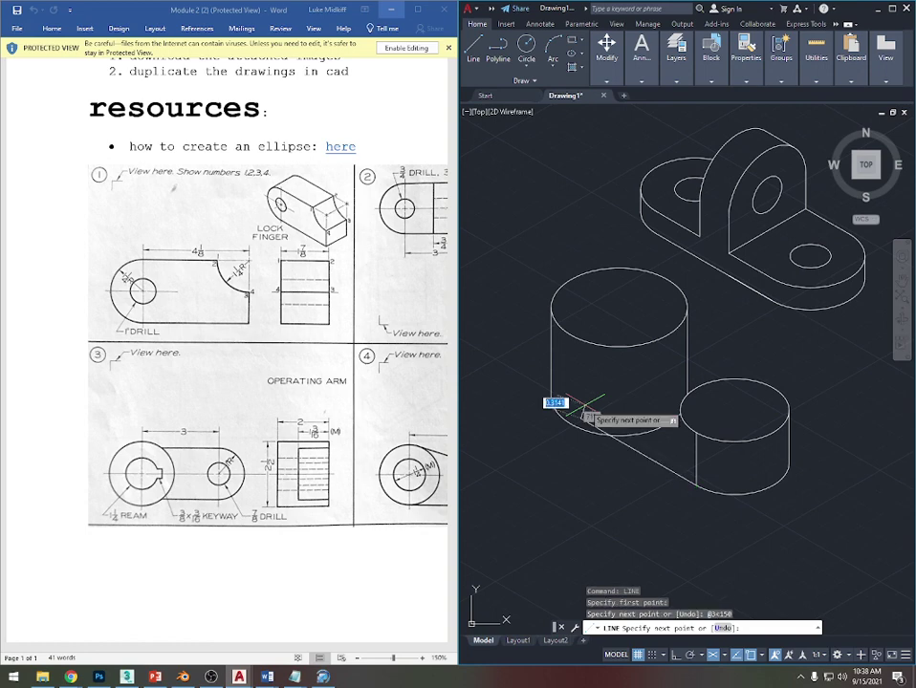
key(Escape)
- Copy the 3-unit sloped line upward to form the parallel upper edge
middle_drag(730, 381, 759, 390)
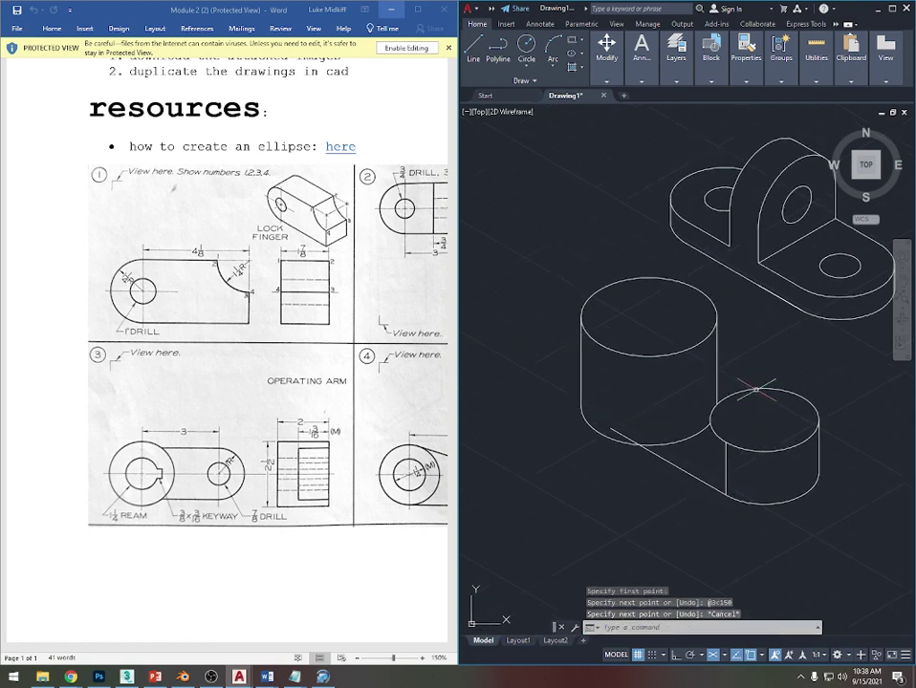
right_click(693, 478)
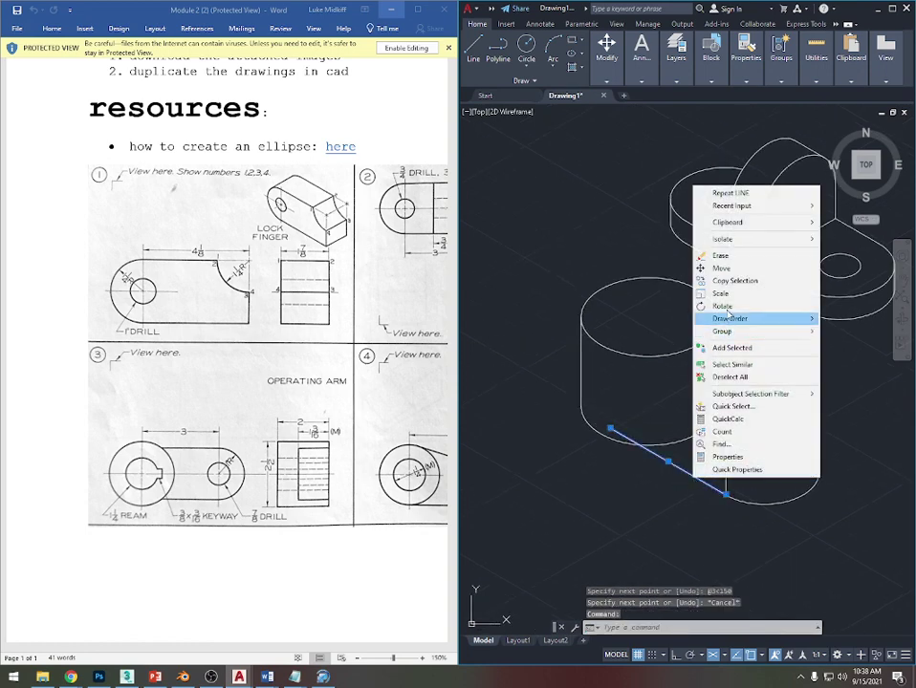
click(734, 280)
click(726, 494)
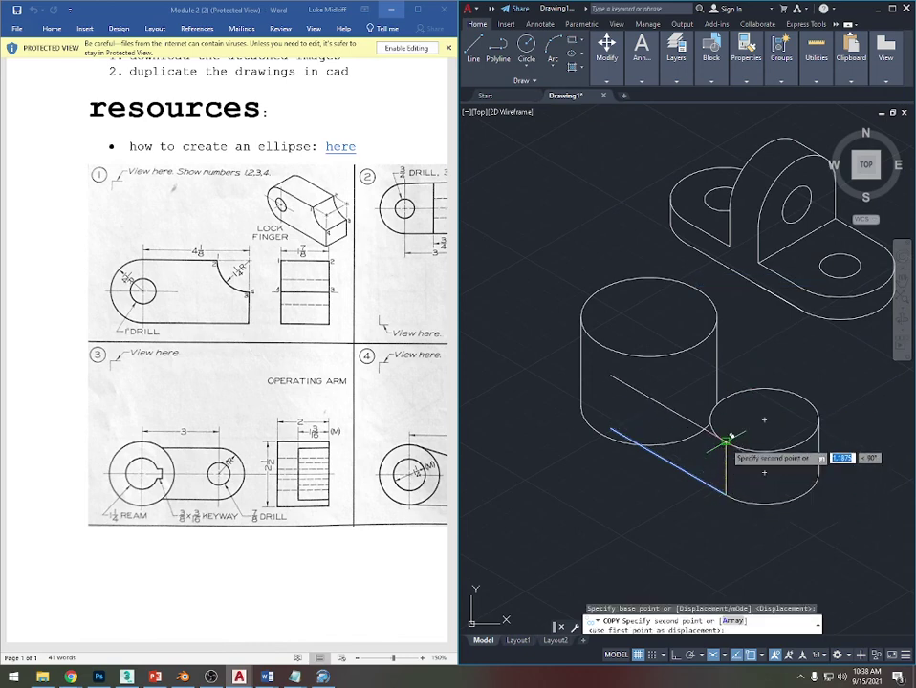
click(727, 438)
key(Escape)
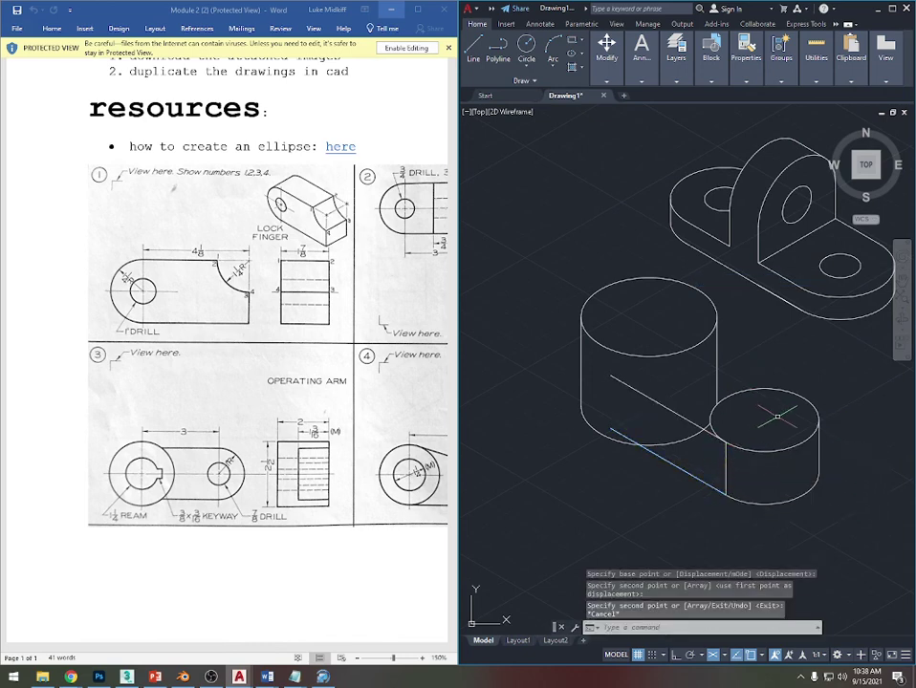
- Draw a 1.5-unit line at 30° from the small cylinder's top centre
right_click(737, 431)
click(765, 451)
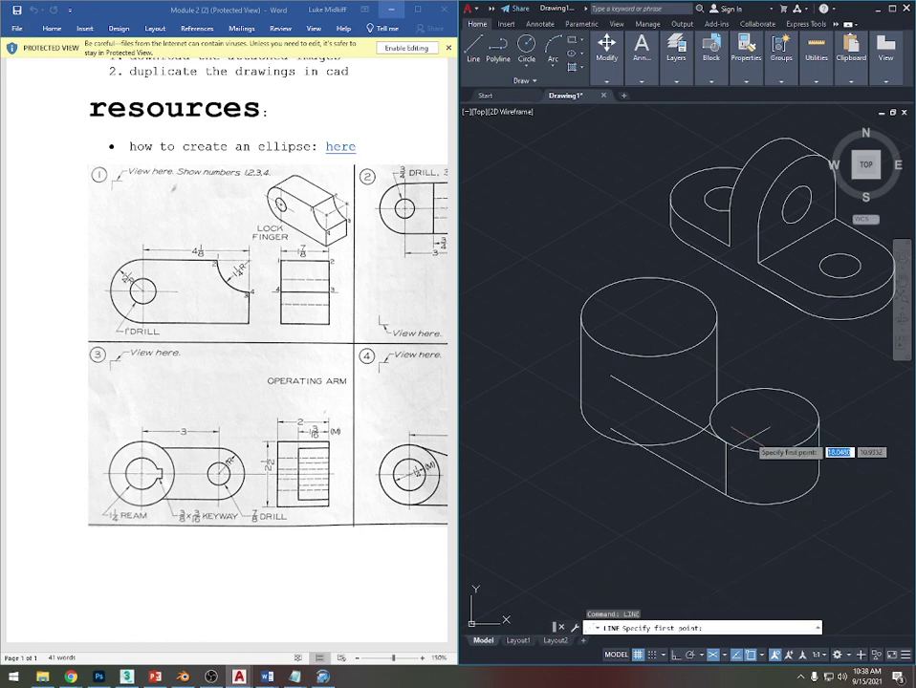
click(798, 395)
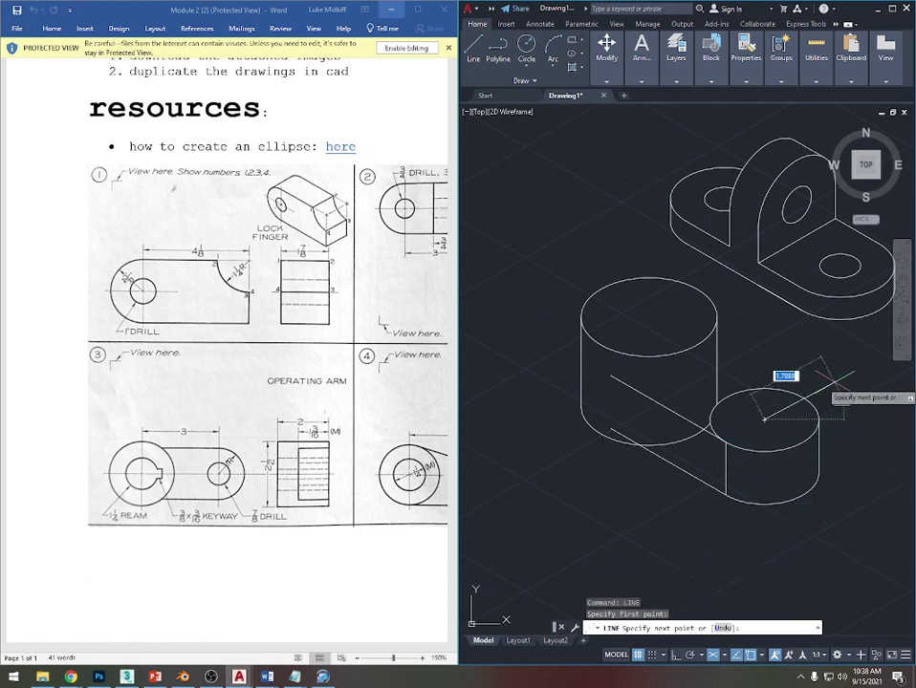
key(Tab)
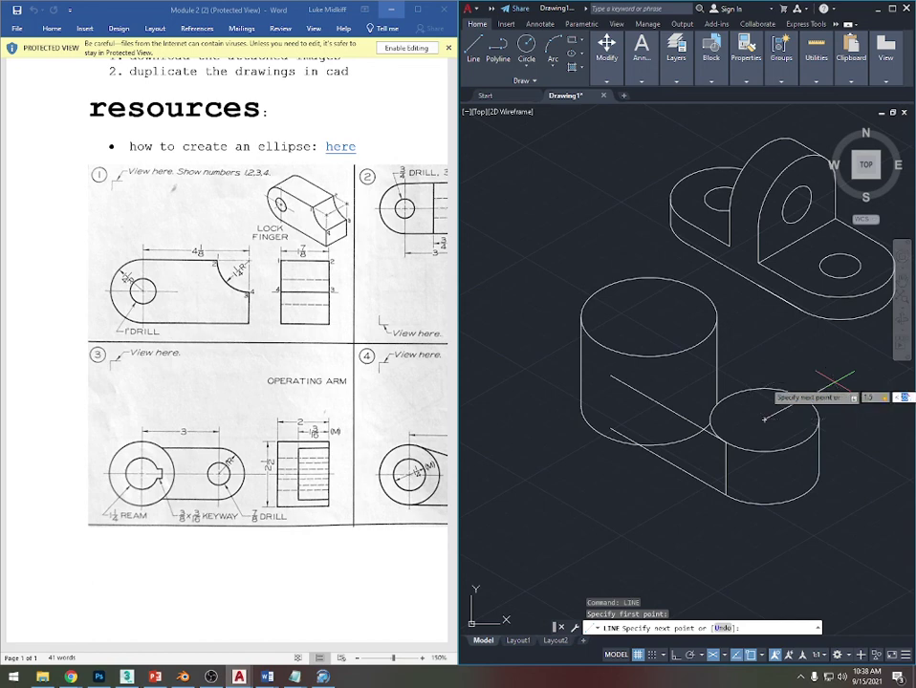
key(Return)
key(Escape)
- Copy the sloped line to the end of the 1.5-unit line as the arm's far edge
click(668, 400)
click(650, 403)
right_click(657, 399)
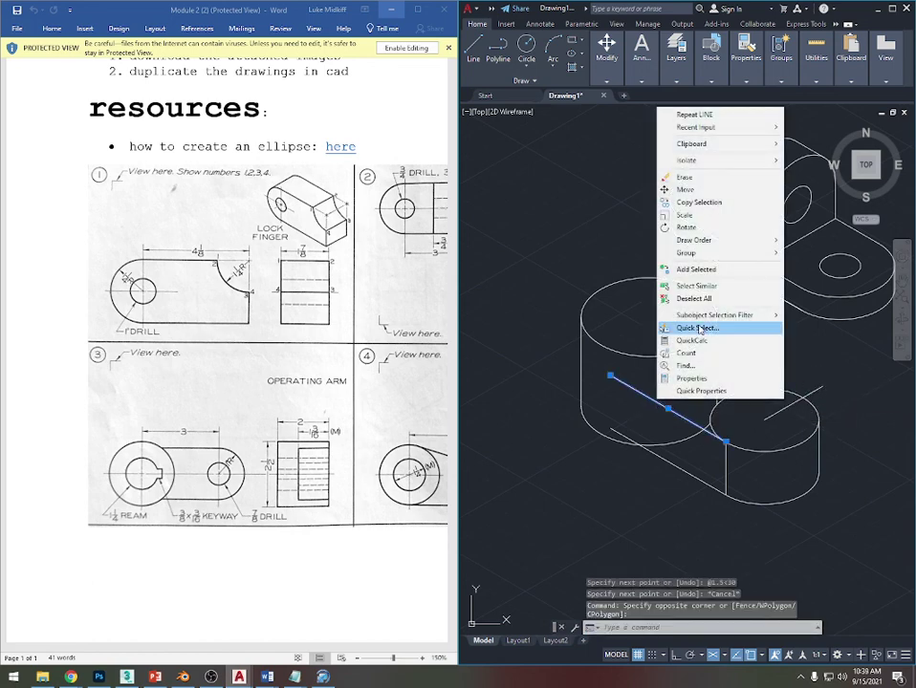
click(703, 203)
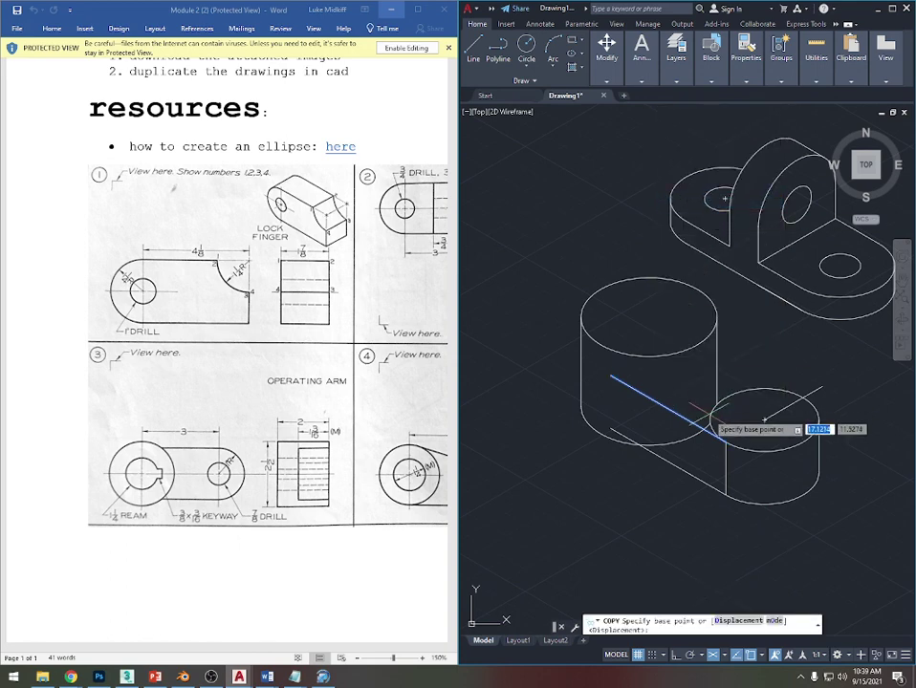
click(722, 438)
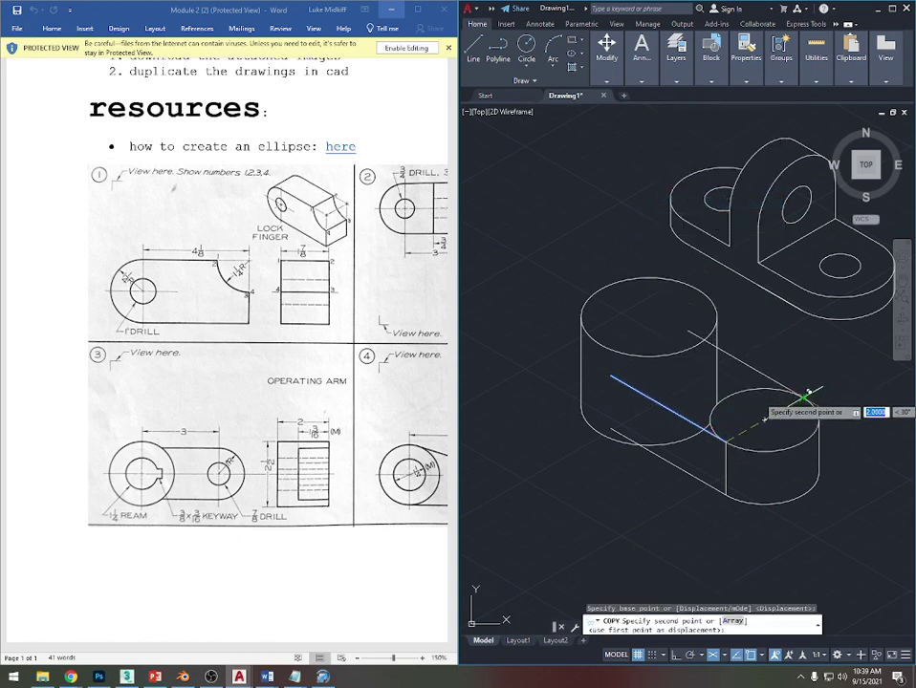
click(803, 394)
key(Escape)
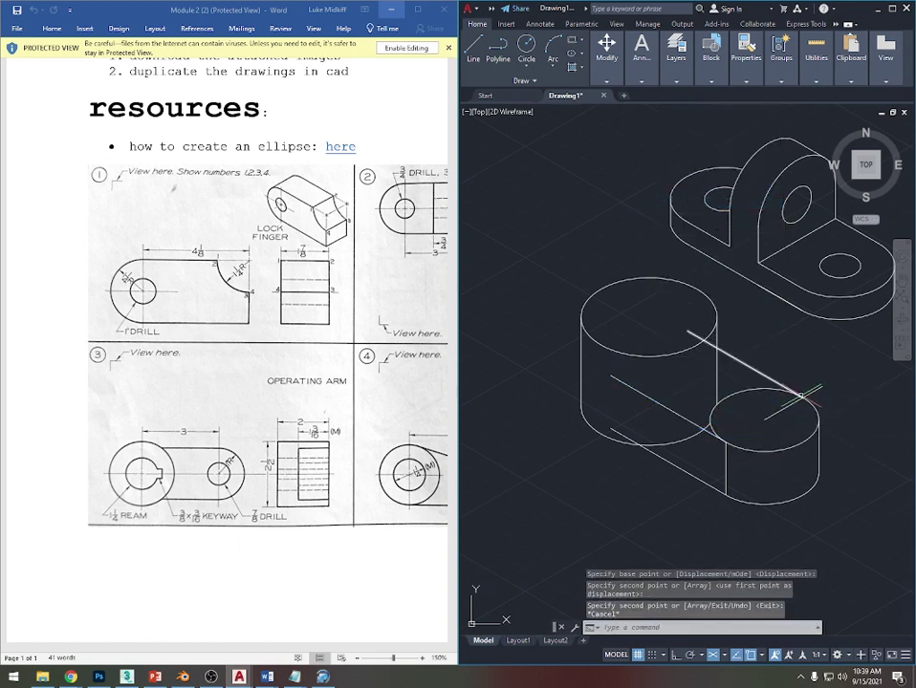
- Trim the end ellipse's hidden back arc and stray arm line pieces crossing the cylinders
text(r)
key(Return)
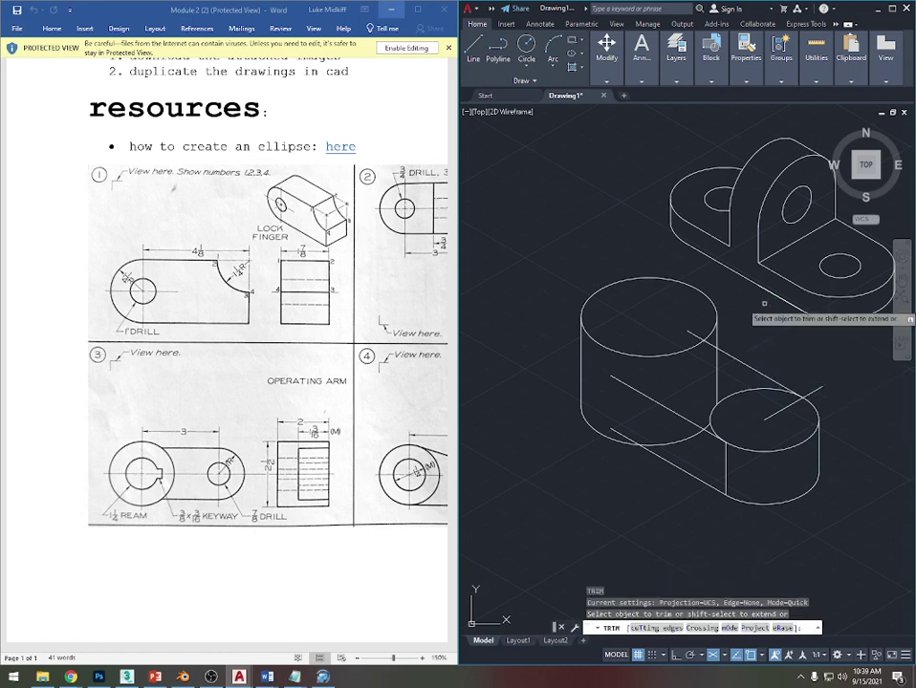
drag(696, 316, 698, 329)
scroll(717, 325, up, 5)
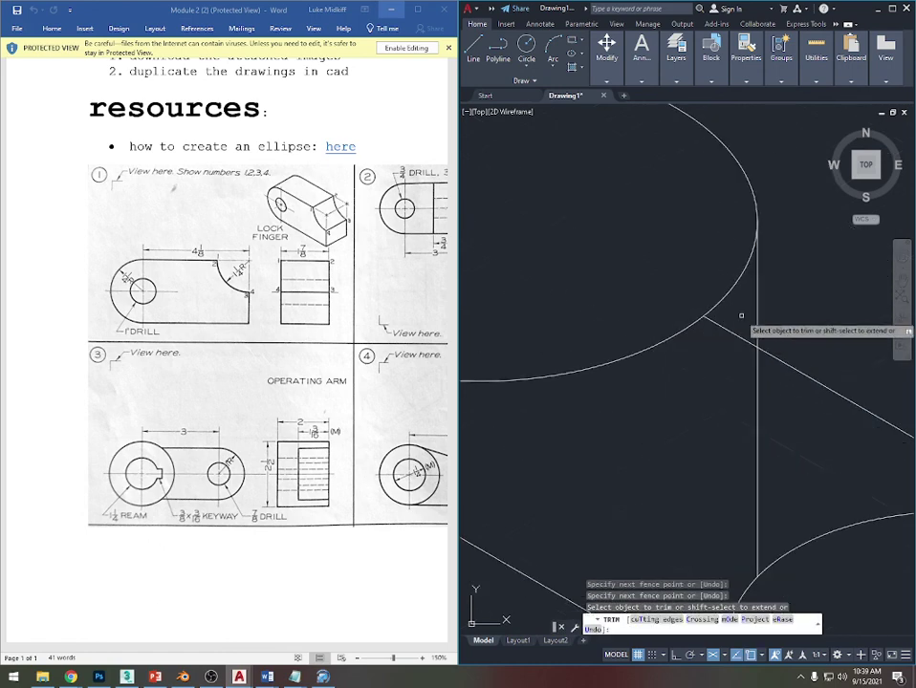
scroll(748, 324, down, 3)
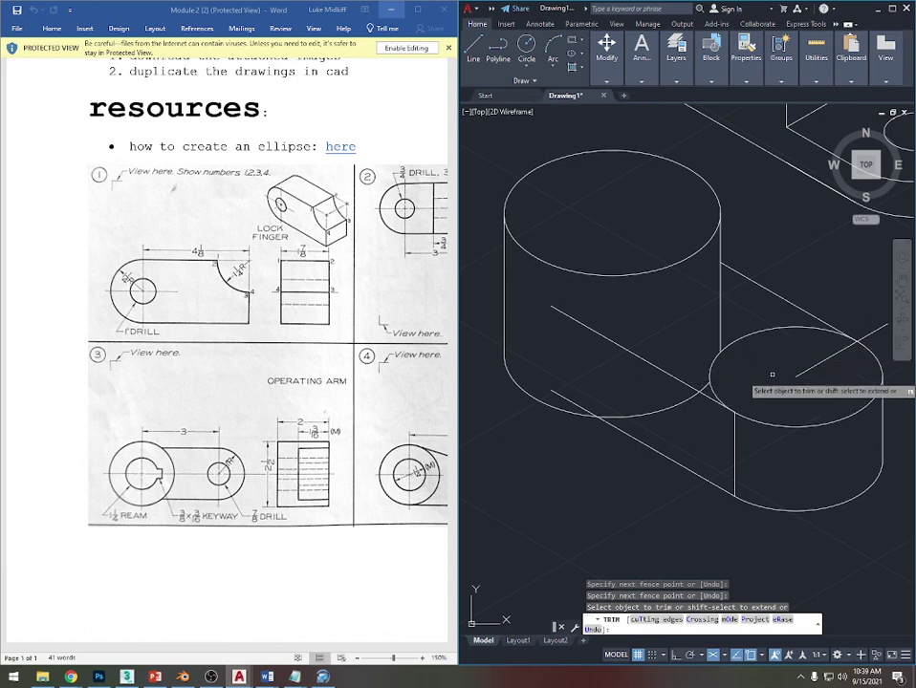
drag(788, 343, 760, 324)
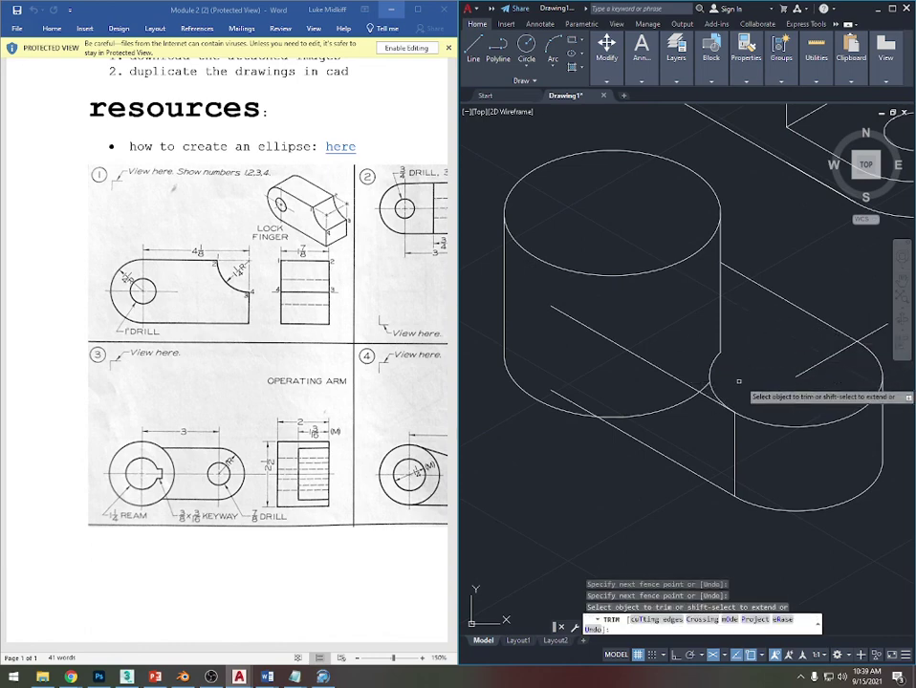
mouse_move(720, 371)
mouse_down()
mouse_move(709, 379)
mouse_move(731, 375)
mouse_up()
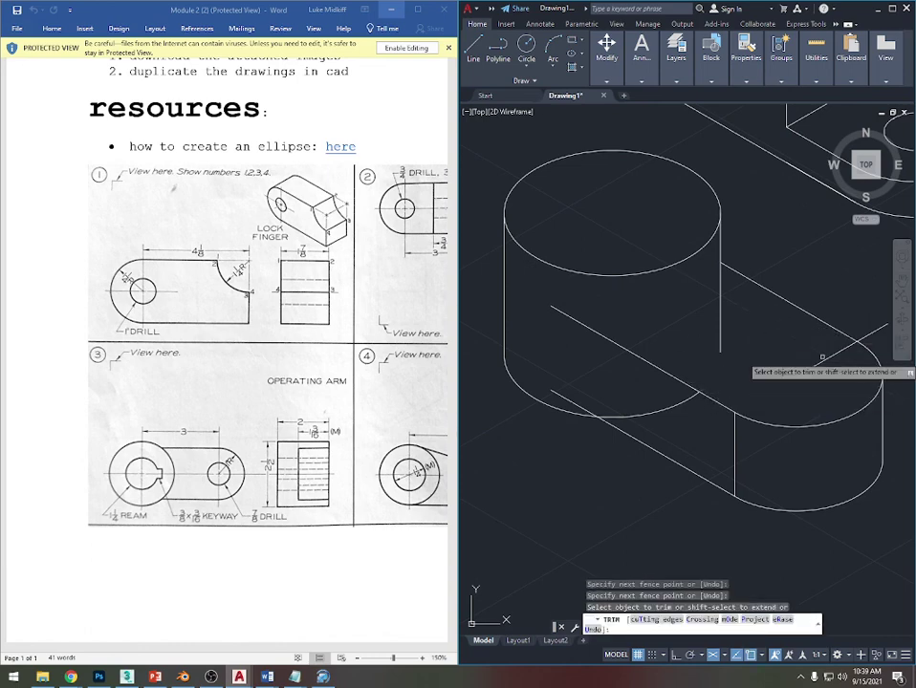
middle_drag(736, 373, 671, 349)
mouse_move(727, 330)
mouse_down()
mouse_move(741, 317)
mouse_move(812, 308)
mouse_move(765, 322)
mouse_up()
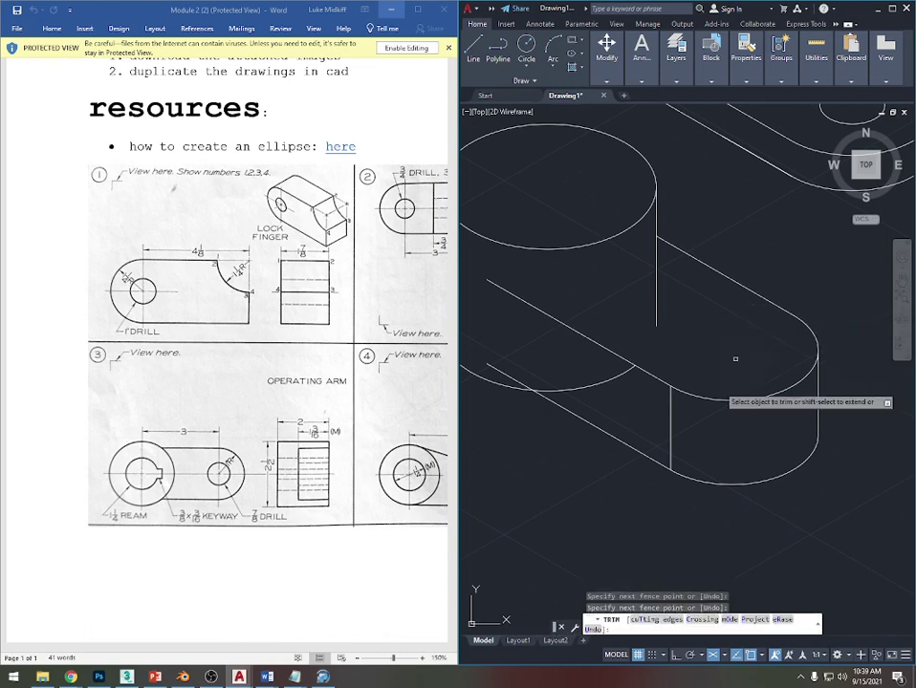
- Trim the remaining hidden arm segment behind the boss
middle_drag(643, 413, 684, 423)
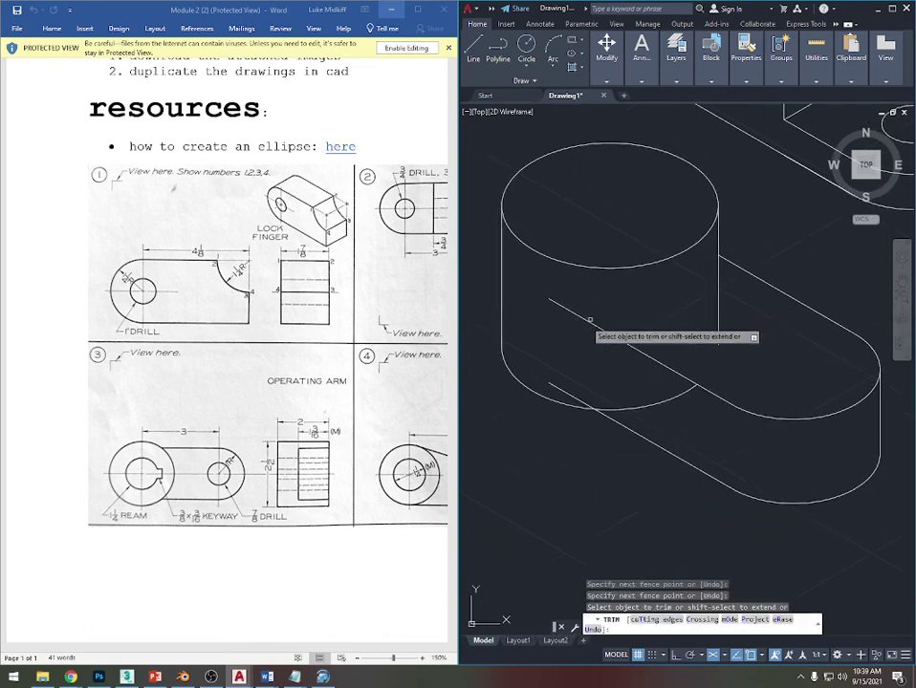
click(557, 387)
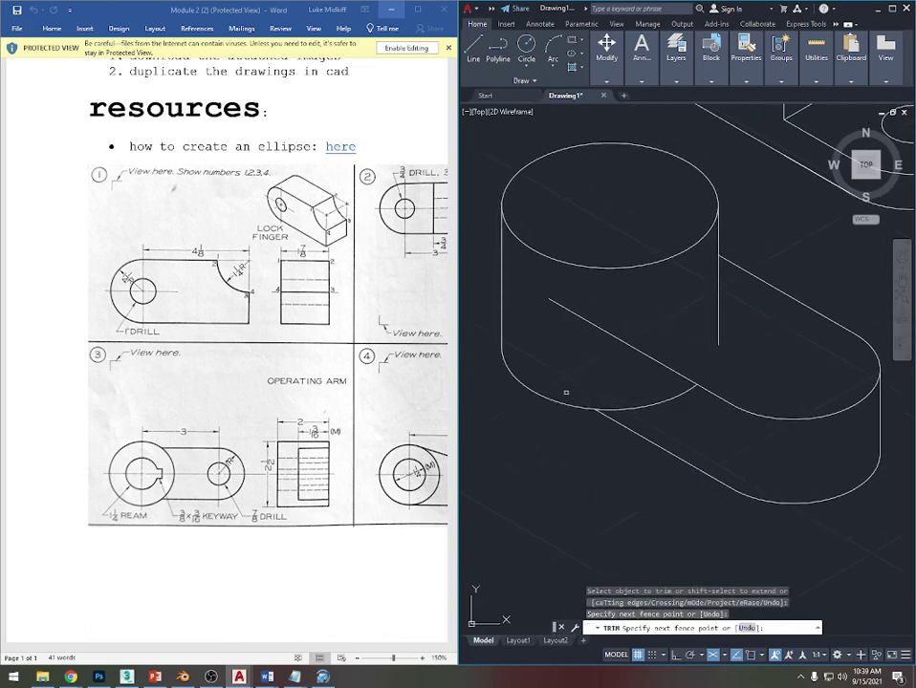
drag(566, 386, 701, 321)
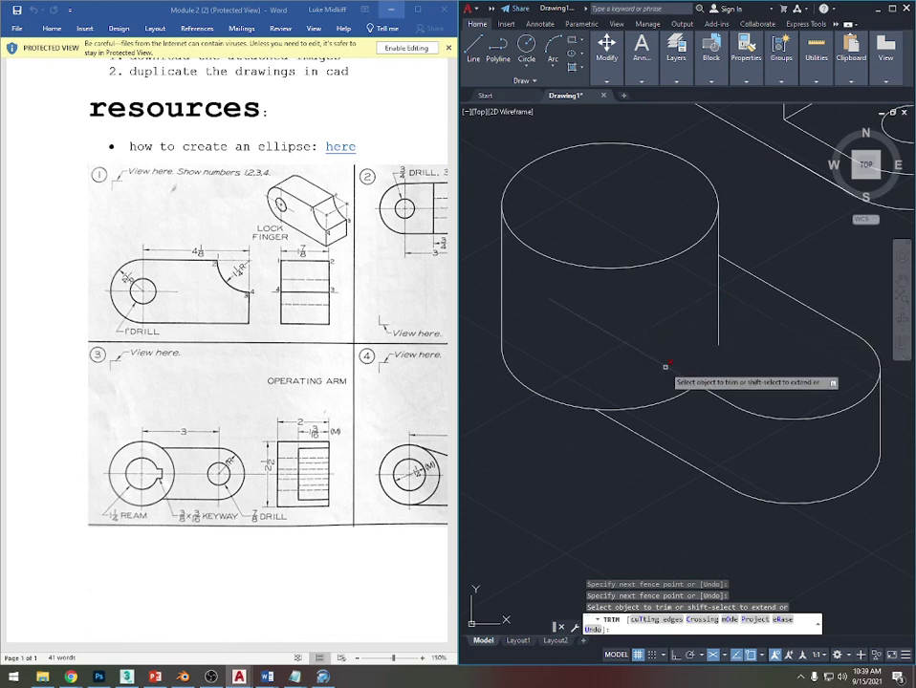
key(Escape)
scroll(720, 431, down, 2)
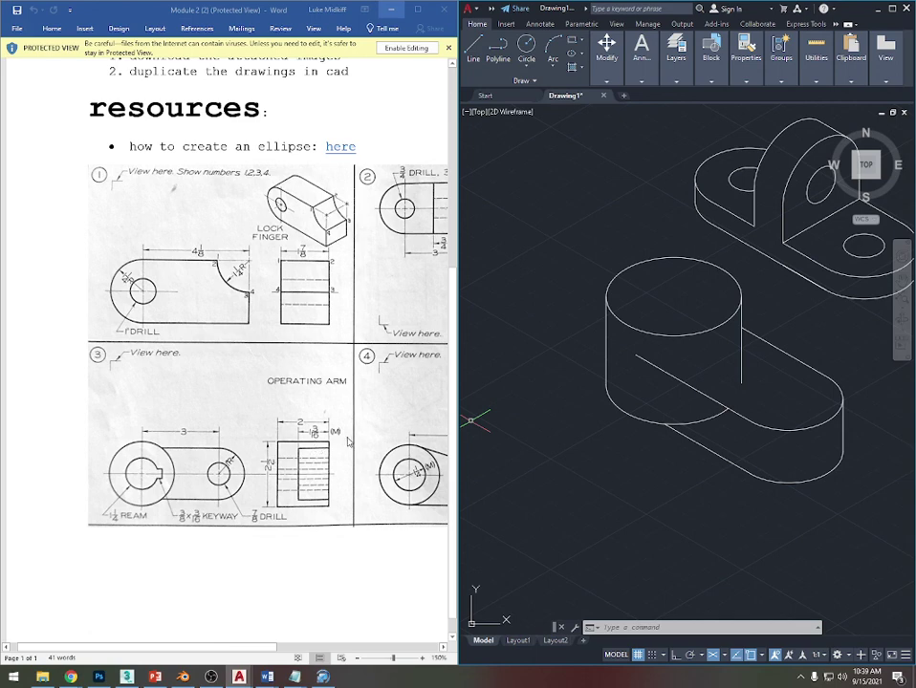
key(Escape)
- Draw a 1.1875-unit vertical line (@1.1875<90) up from the boss's front
text(li)
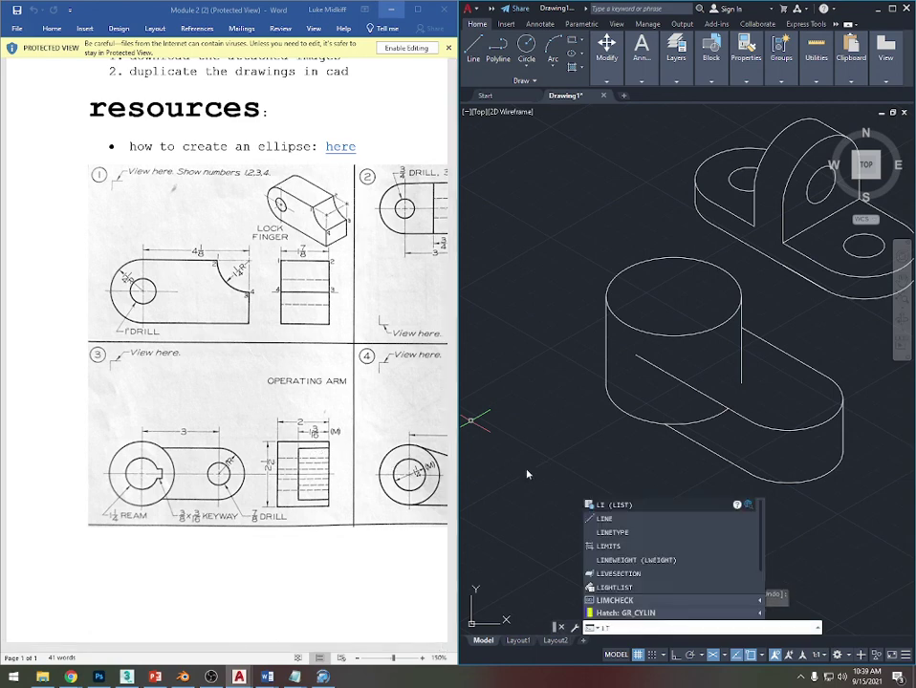
click(604, 518)
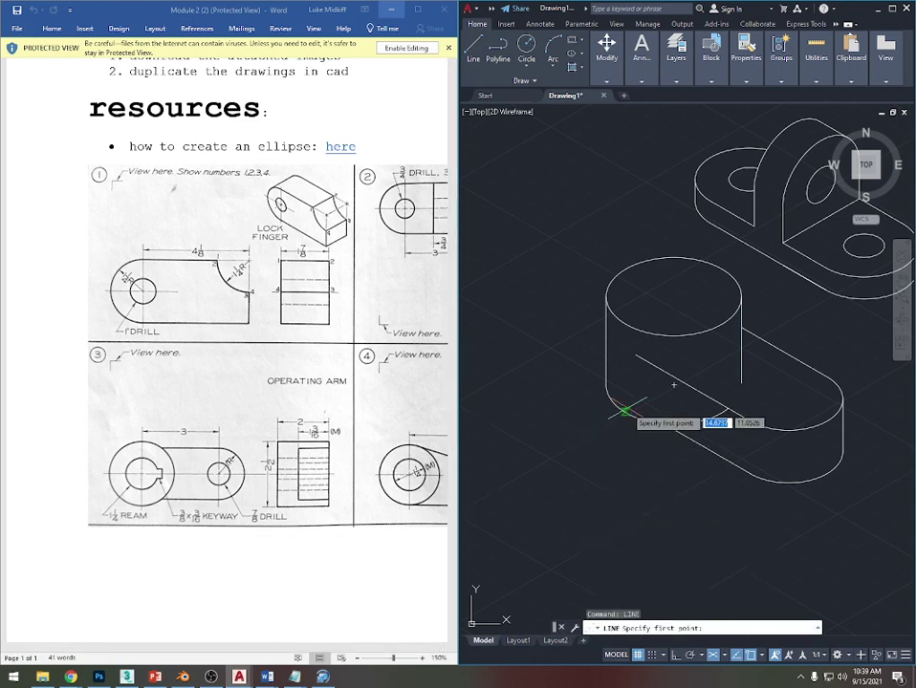
click(669, 383)
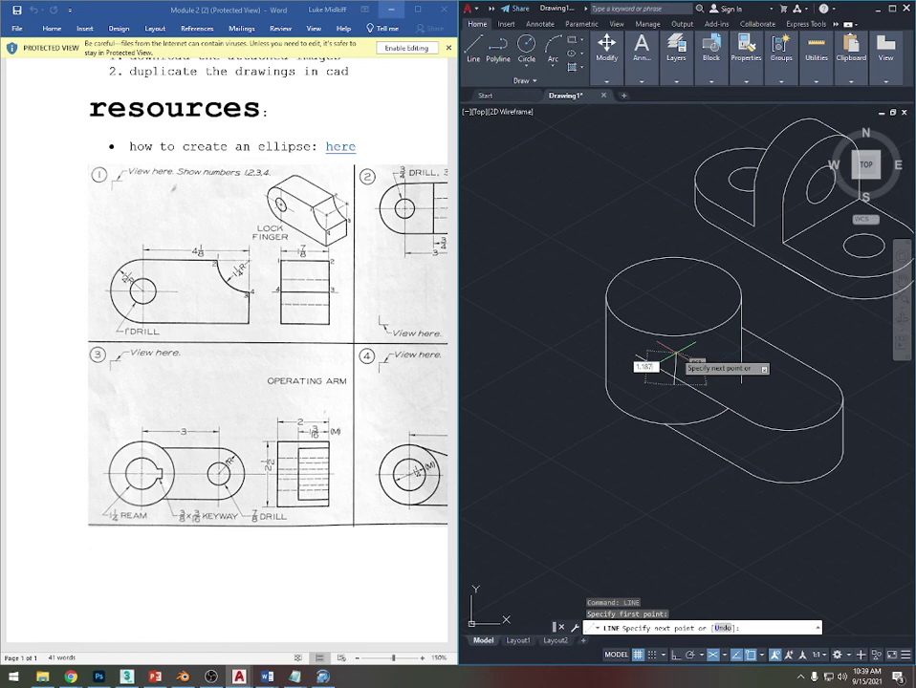
text(@1.1875<90)
key(Return)
key(Escape)
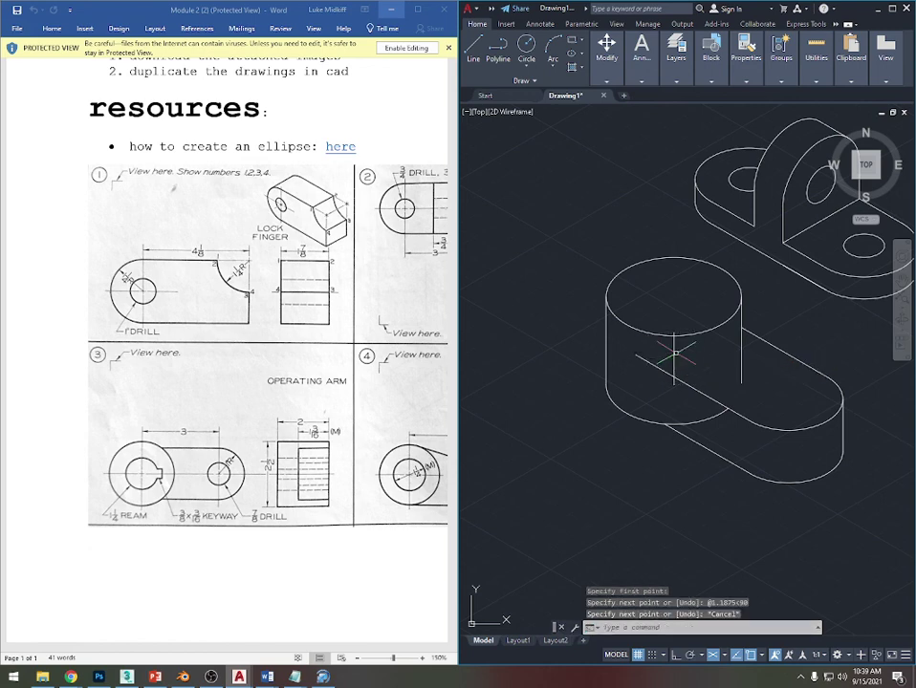
- Copy the boss's top ellipse and place the copy just below the original
click(690, 333)
right_click(690, 334)
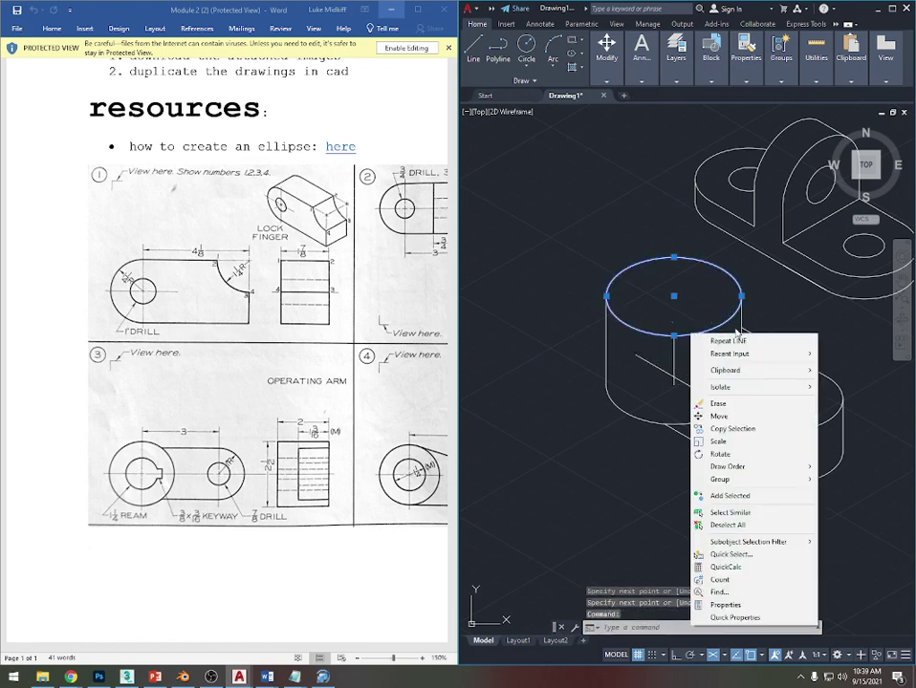
click(724, 428)
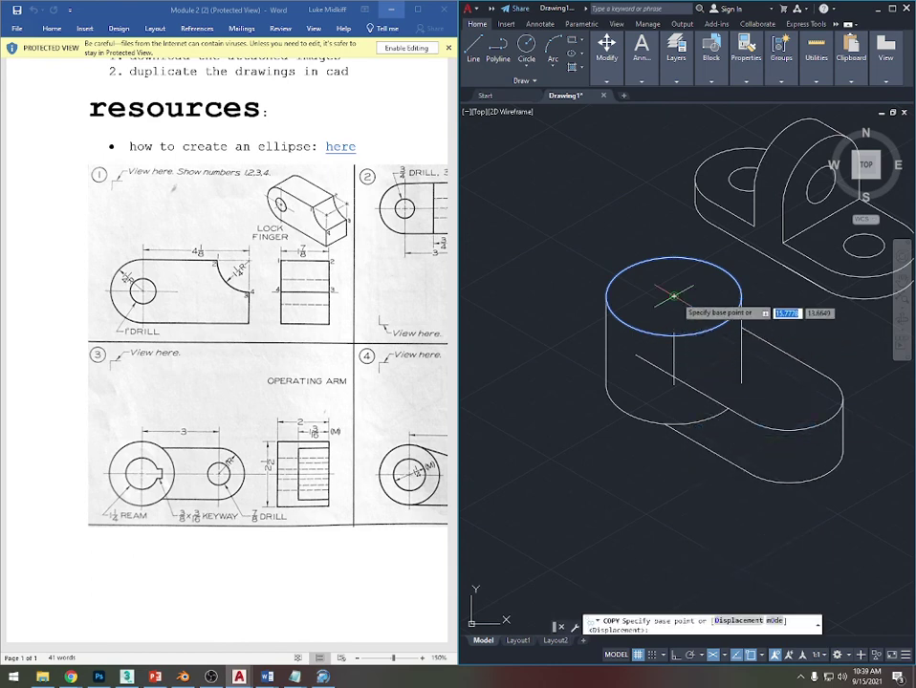
click(676, 321)
click(674, 332)
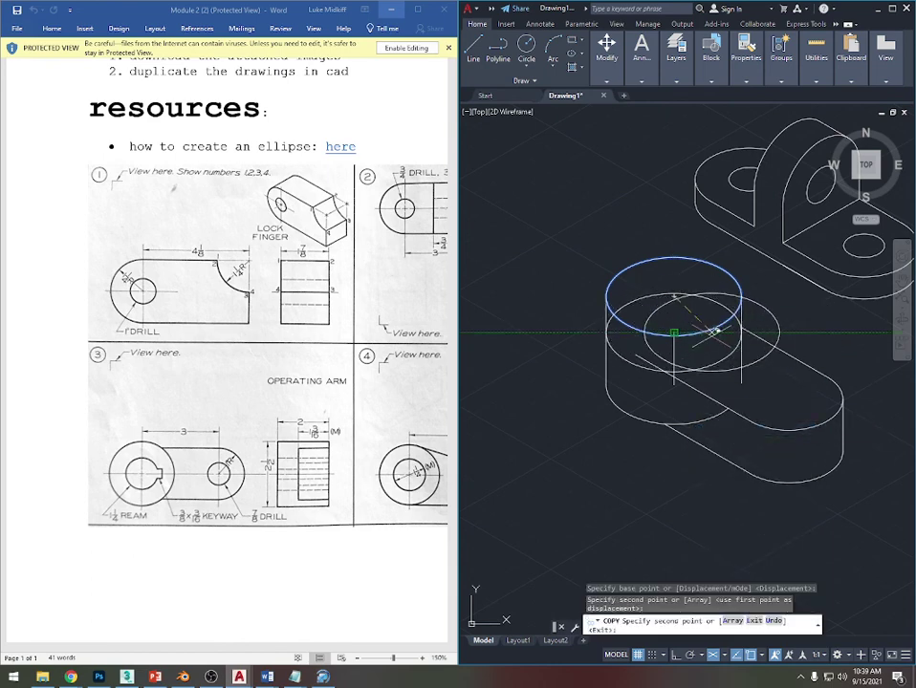
key(Escape)
scroll(758, 402, up, 5)
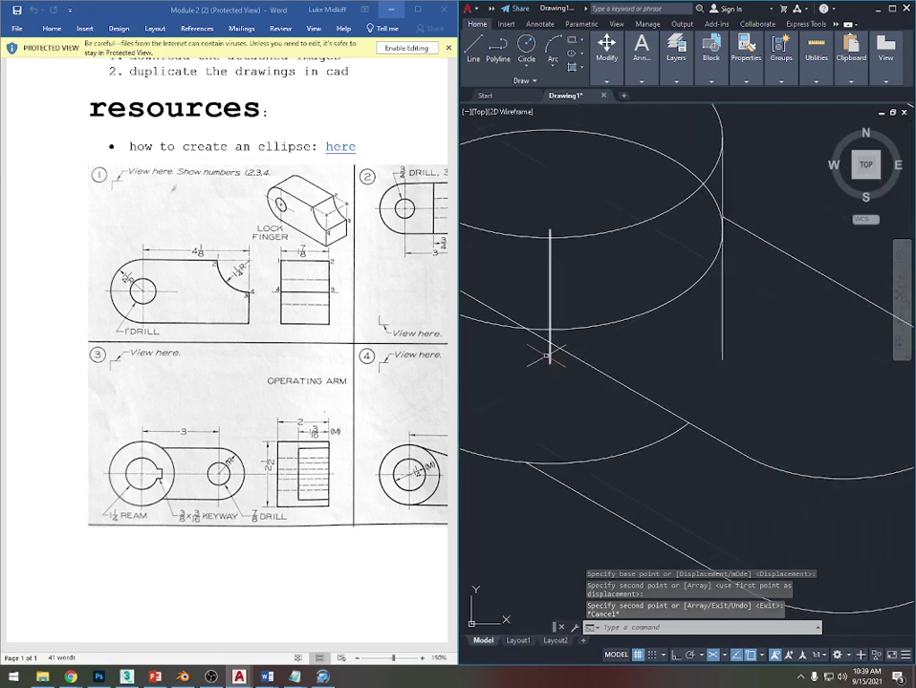
key(Escape)
key(Escape)
key(Escape)
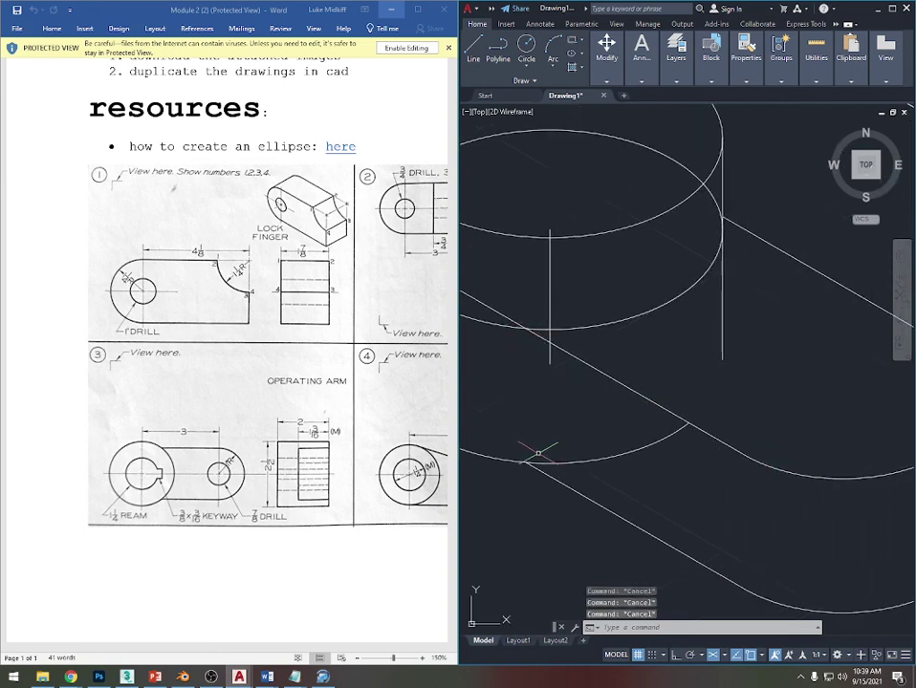
text(l)
key(Return)
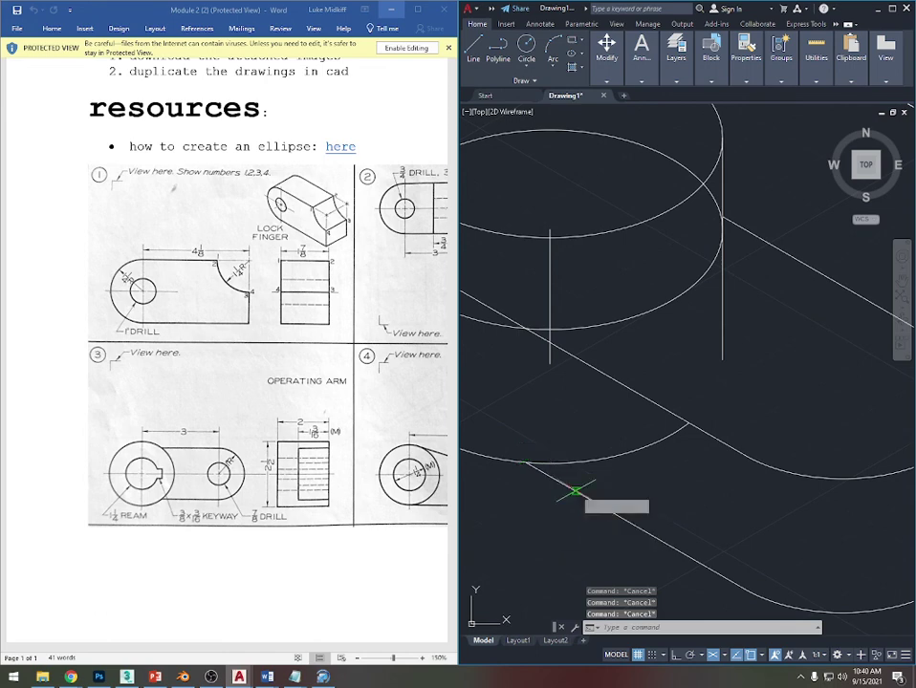
- Draw a vertical line from the copied lower ellipse down to the arm's bottom edge
click(525, 329)
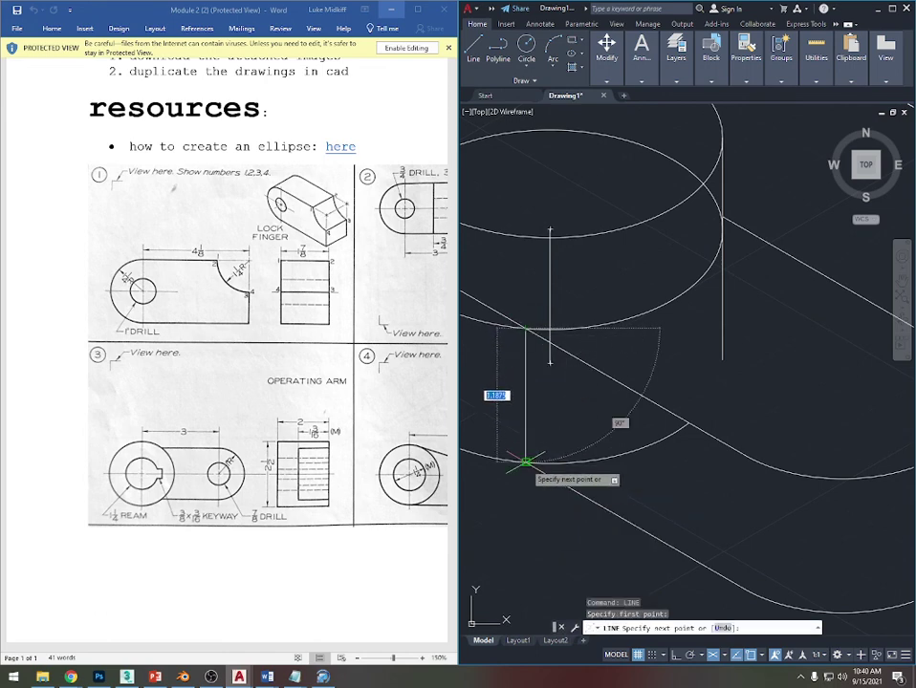
click(525, 463)
key(Escape)
mouse_move(585, 452)
middle_down()
mouse_move(739, 519)
mouse_move(634, 459)
middle_up()
scroll(731, 507, down, 2)
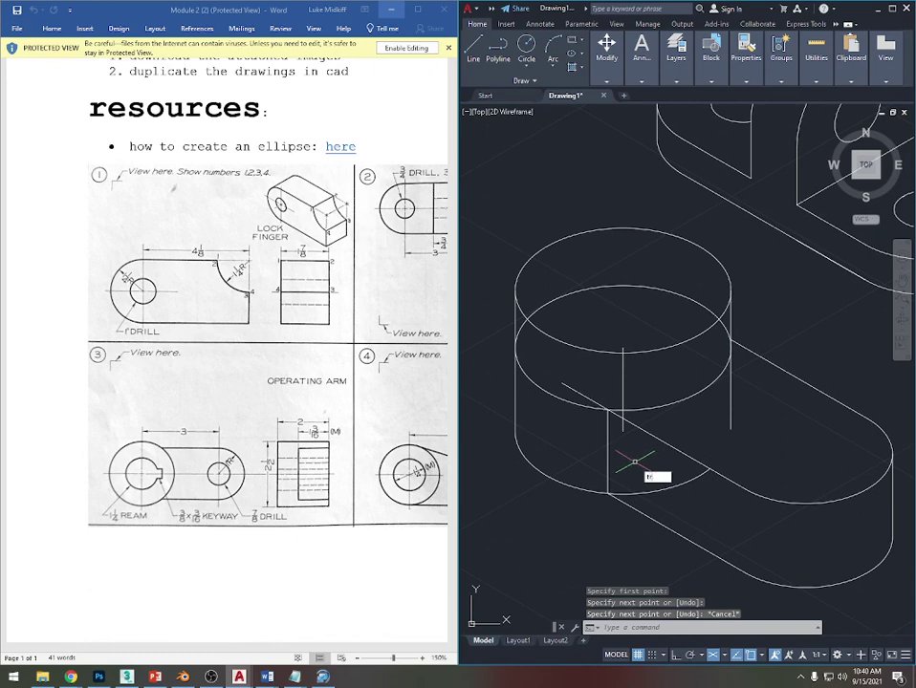
- Trim excess arcs near the boss's left edge, undoing one wrong trim
key(Return)
drag(583, 389, 513, 321)
drag(588, 310, 577, 284)
scroll(550, 365, up, 3)
scroll(552, 325, up, 5)
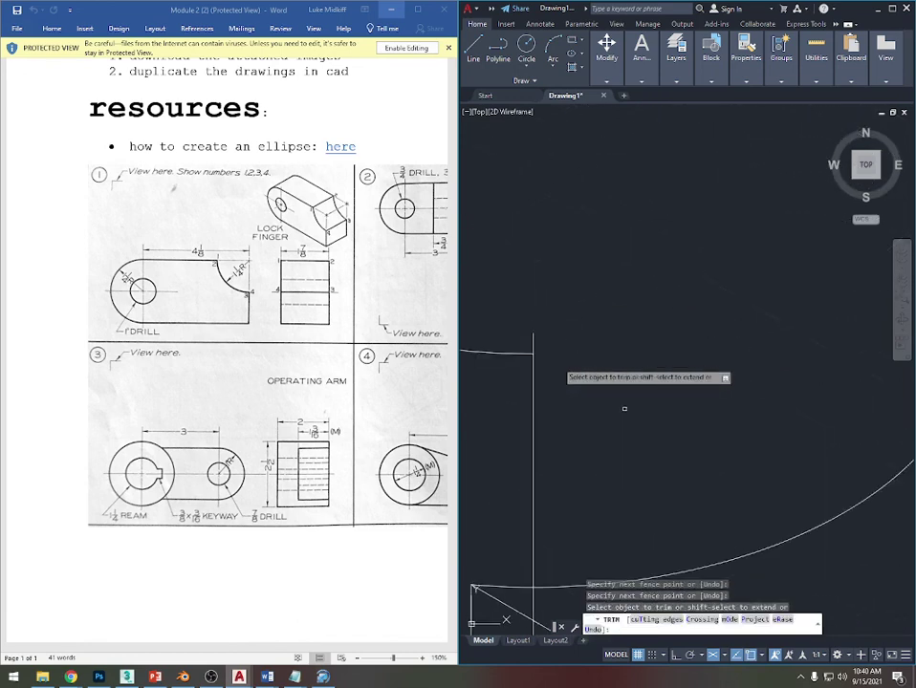
scroll(624, 408, down, 6)
key(ctrl+z)
click(603, 361)
scroll(607, 357, up, 10)
scroll(640, 287, down, 8)
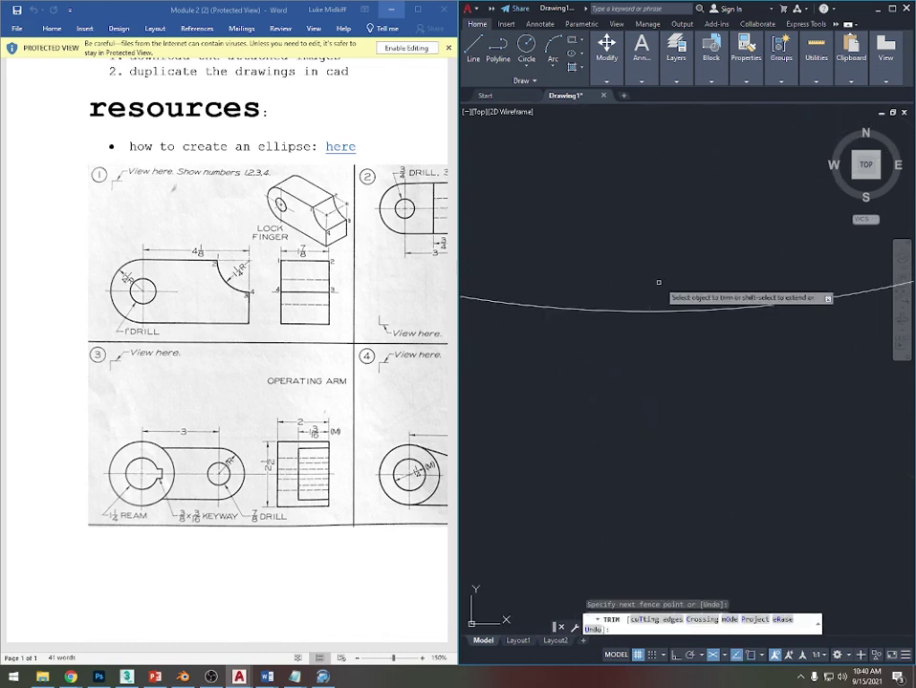
key(Return)
click(587, 321)
key(Return)
- Trim the leftover arcs and lines where the arm meets the boss
scroll(568, 401, down, 5)
click(628, 405)
key(Return)
middle_drag(706, 364, 659, 433)
click(621, 438)
key(Return)
scroll(626, 373, up, 5)
click(617, 378)
key(Return)
scroll(630, 392, down, 7)
middle_drag(658, 421, 736, 444)
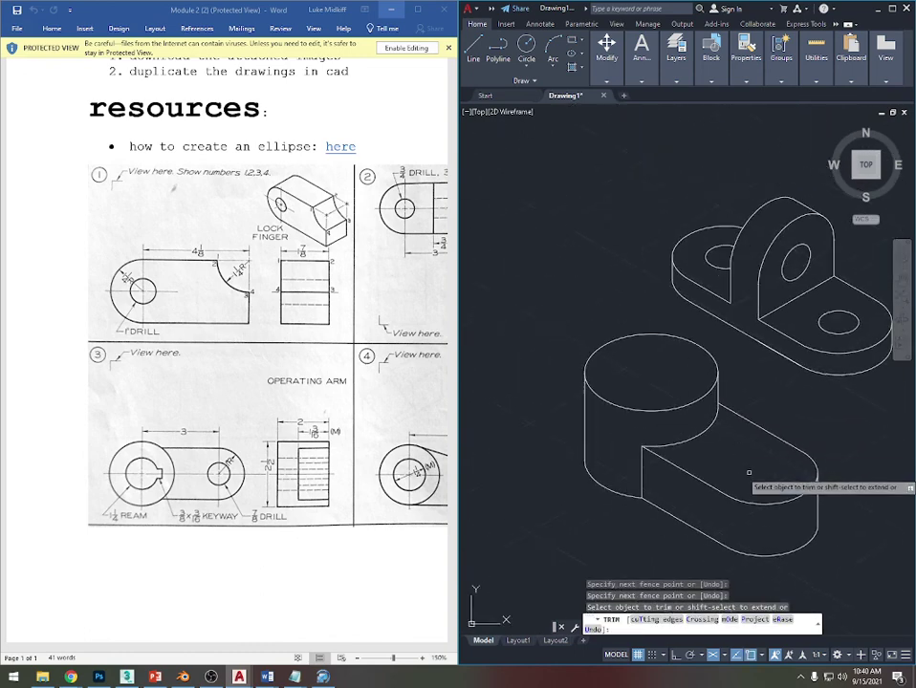
key(Escape)
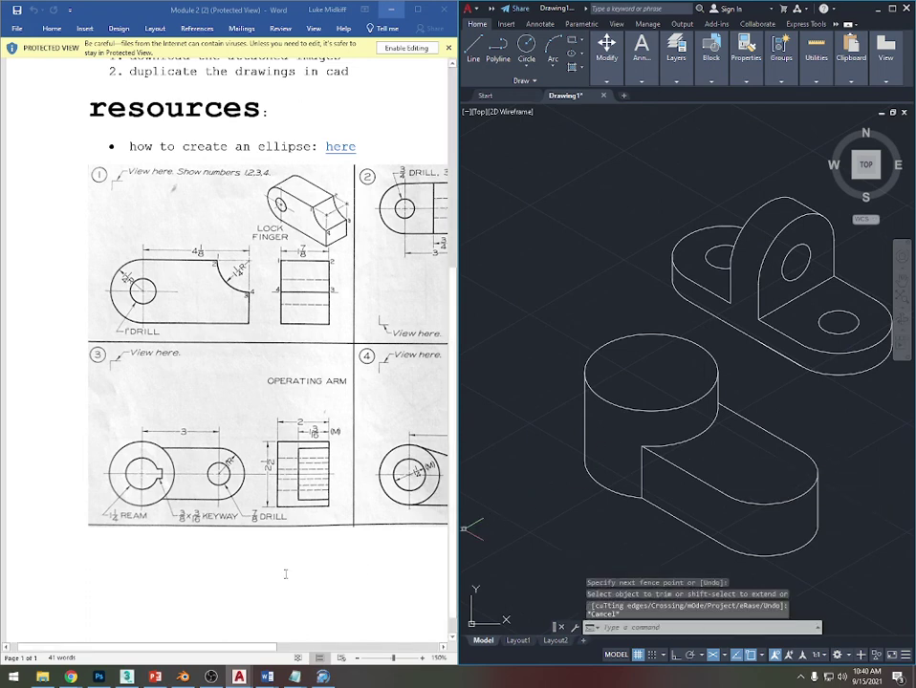
click(210, 676)
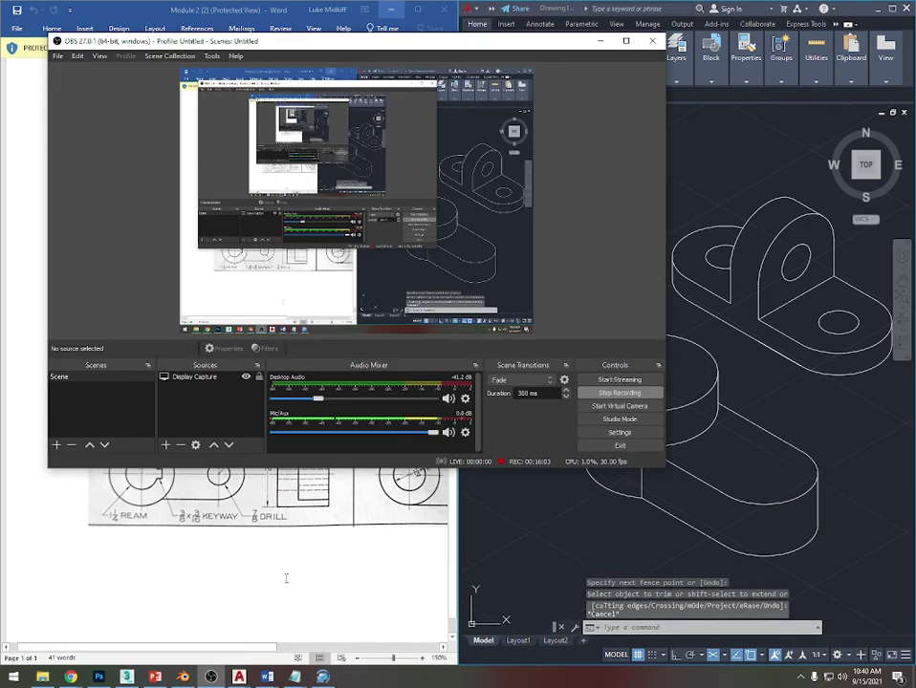